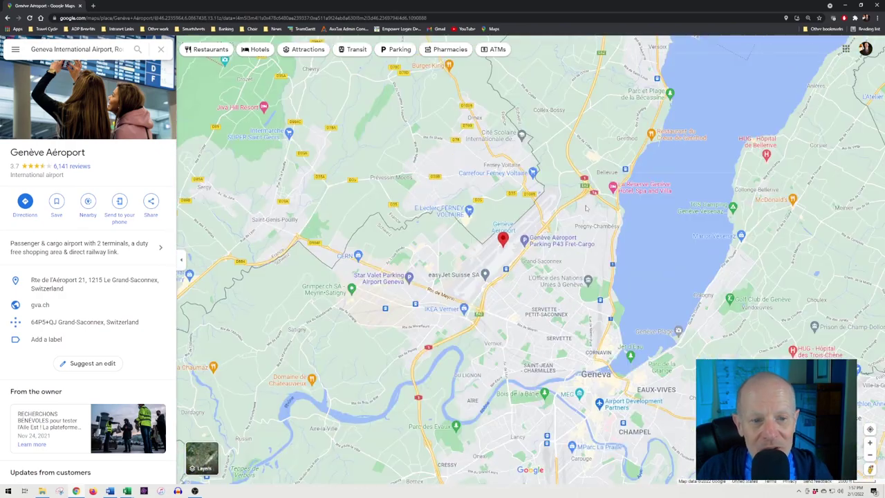
- Look over the area around Geneva, and rerun the Geneva International Airport search to centre the map on the airport
{"action": "mouse_move", "coordinate": [586, 208]}
{"action": "left_mouse_down"}
{"action": "mouse_move", "coordinate": [360, 199]}
{"action": "mouse_move", "coordinate": [689, 201]}
{"action": "left_mouse_up"}
{"action": "scroll", "coordinate": [181, 186], "scroll_direction": "down", "scroll_amount": 3}
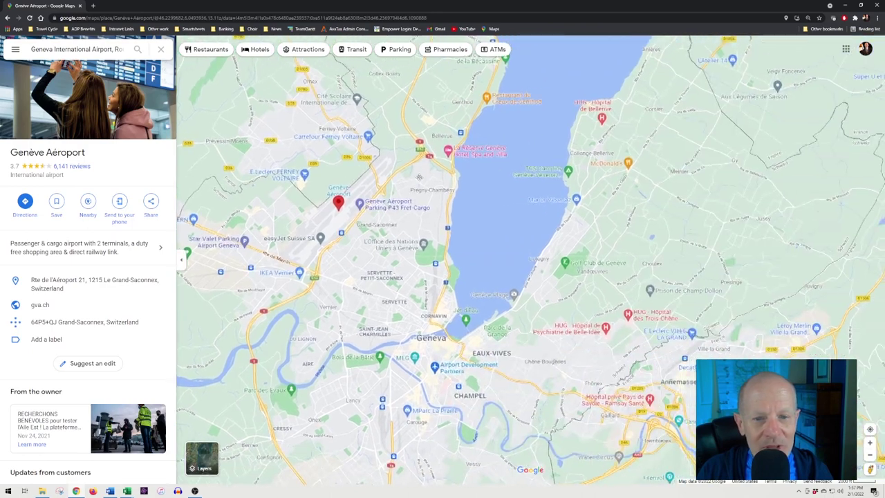
{"action": "scroll", "coordinate": [236, 134], "scroll_direction": "up", "scroll_amount": 2}
{"action": "left_click", "coordinate": [76, 49]}
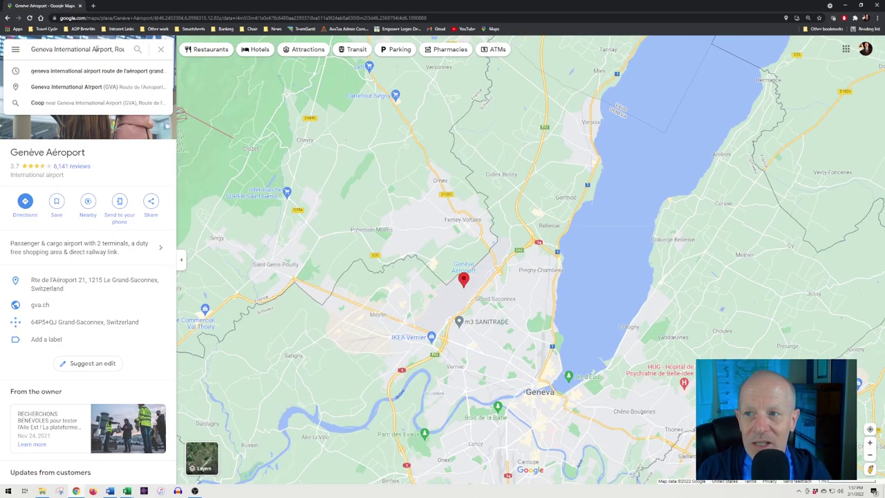
{"action": "key", "text": "Return"}
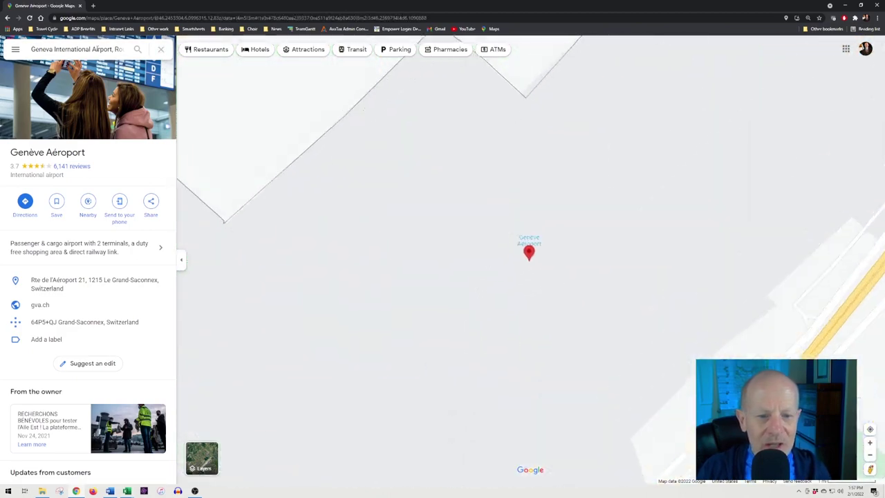
- Widen the map to show Geneva and its lake, and view the area in satellite imagery before returning to the default map
{"action": "scroll", "coordinate": [506, 252], "scroll_direction": "down", "scroll_amount": 2}
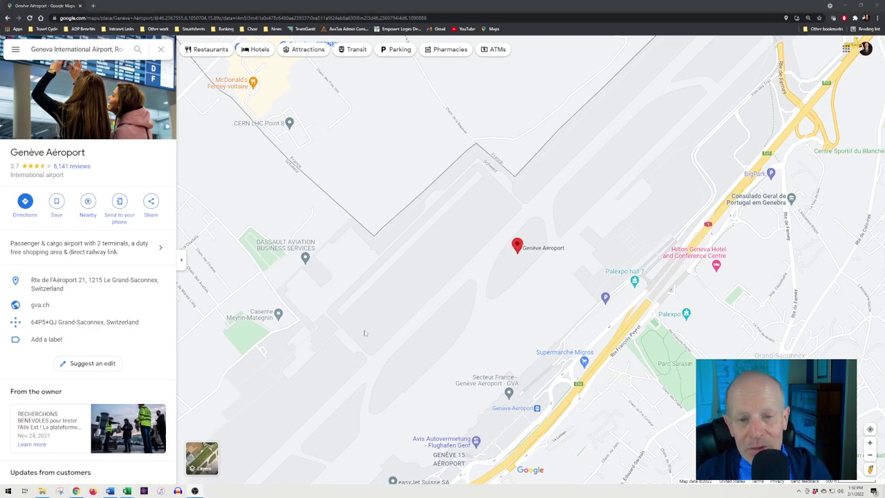
{"action": "scroll", "coordinate": [378, 302], "scroll_direction": "down", "scroll_amount": 5}
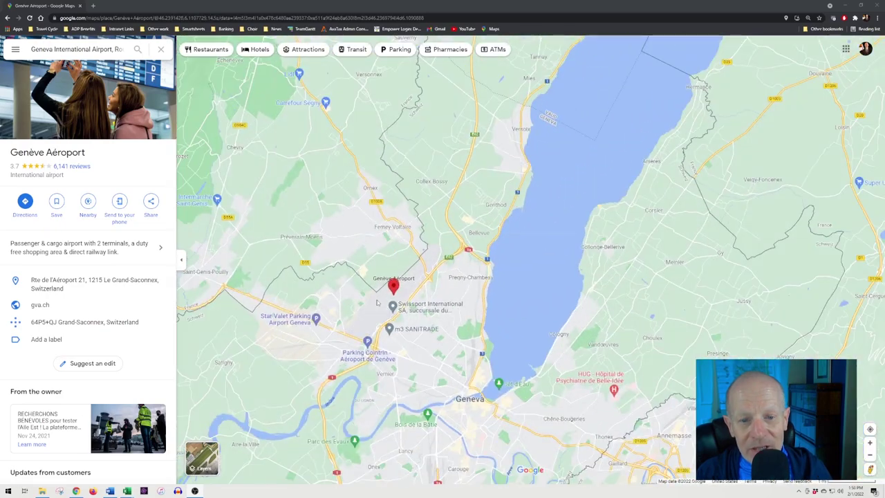
{"action": "scroll", "coordinate": [377, 302], "scroll_direction": "down", "scroll_amount": 3}
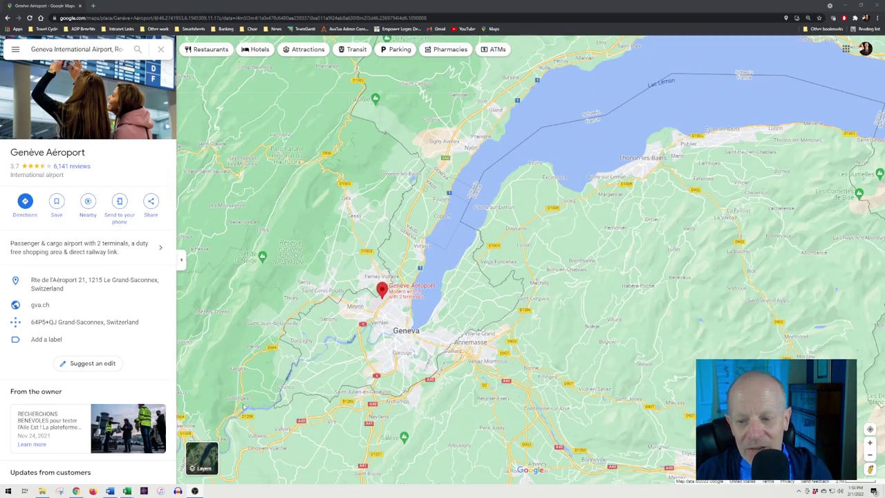
{"action": "mouse_move", "coordinate": [204, 460]}
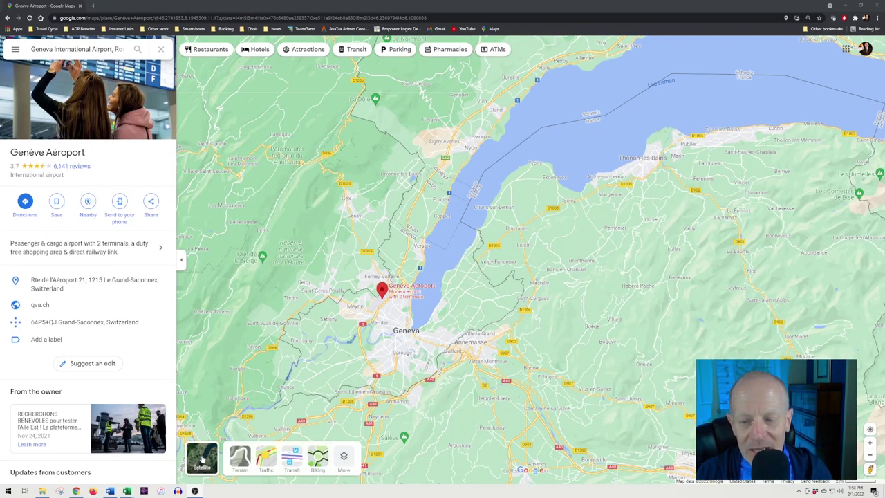
{"action": "left_click", "coordinate": [201, 460]}
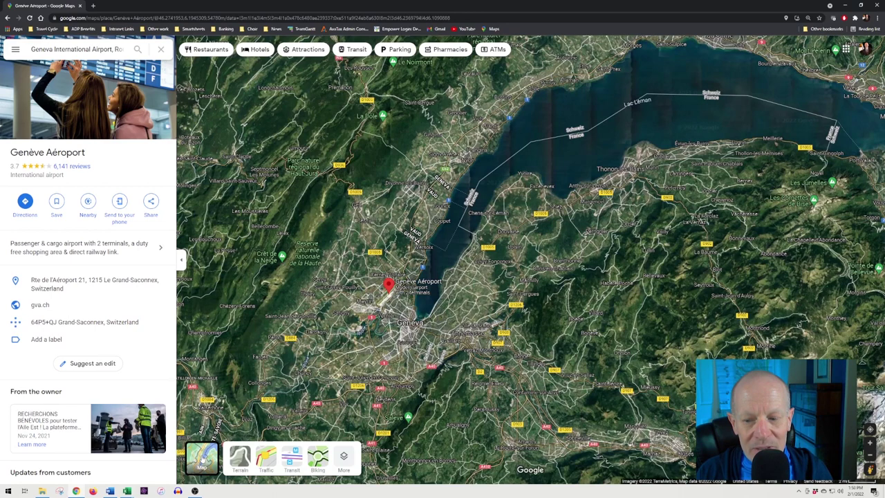
{"action": "left_click", "coordinate": [202, 460]}
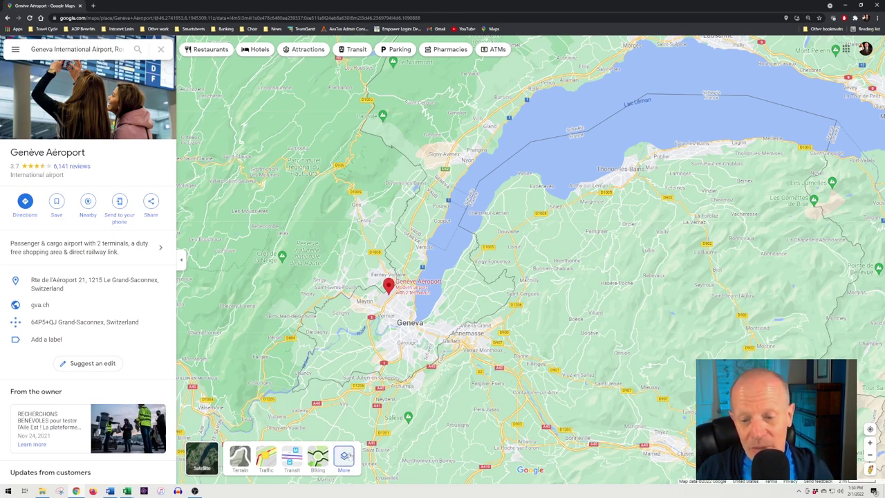
- Open the full map details and turn on the Terrain and Biking layers
{"action": "left_click", "coordinate": [344, 456]}
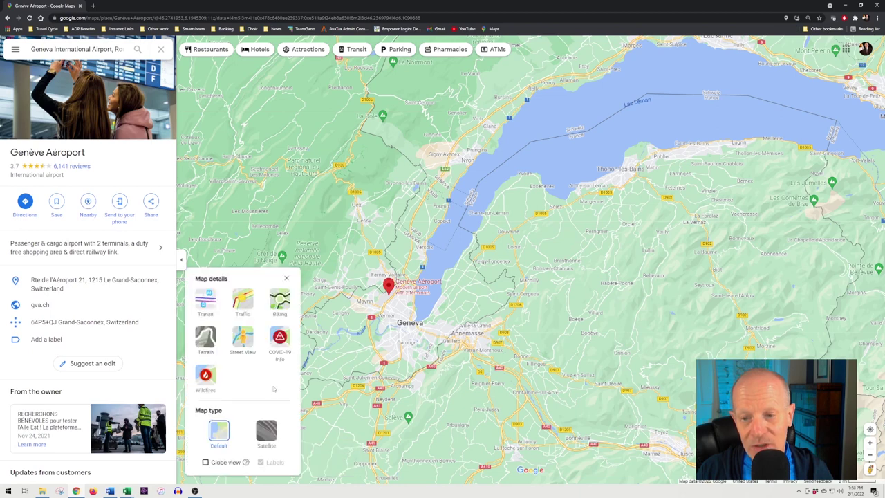
{"action": "left_click", "coordinate": [206, 337]}
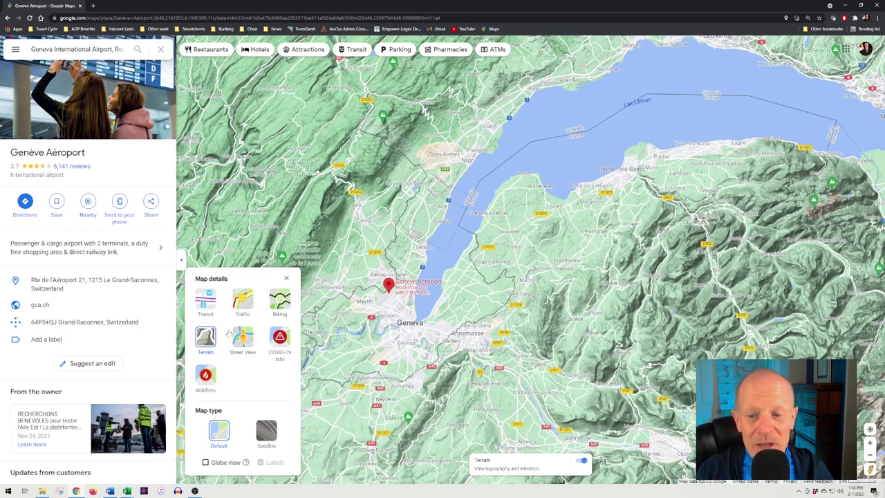
{"action": "left_click", "coordinate": [279, 298]}
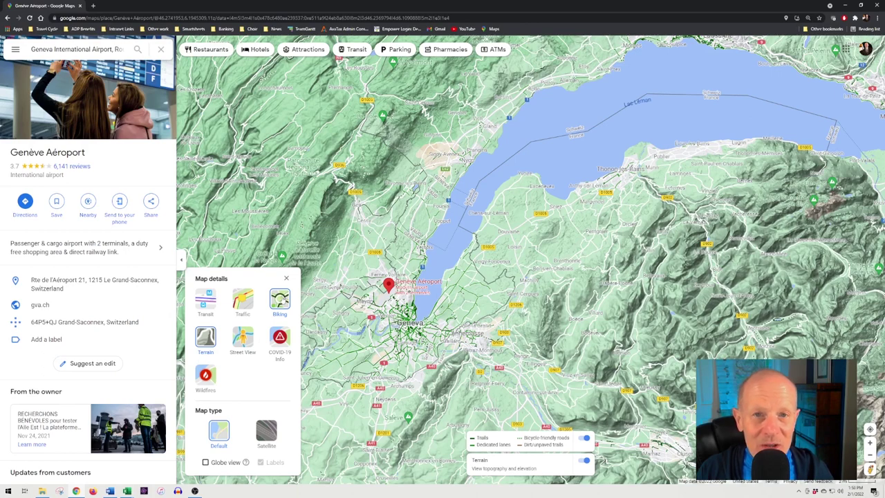
- Toggle the Biking layer to compare the map with and without it, ending with both Biking and Terrain turned off
{"action": "left_click", "coordinate": [279, 301]}
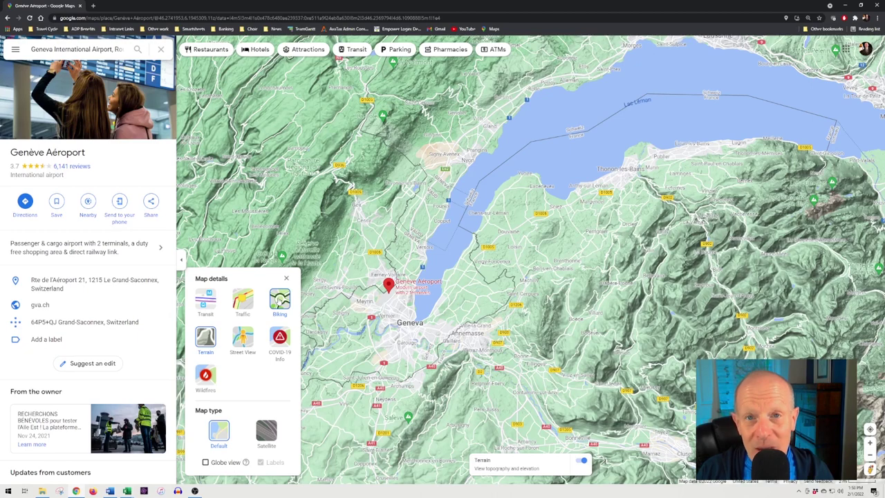
{"action": "left_click", "coordinate": [279, 301]}
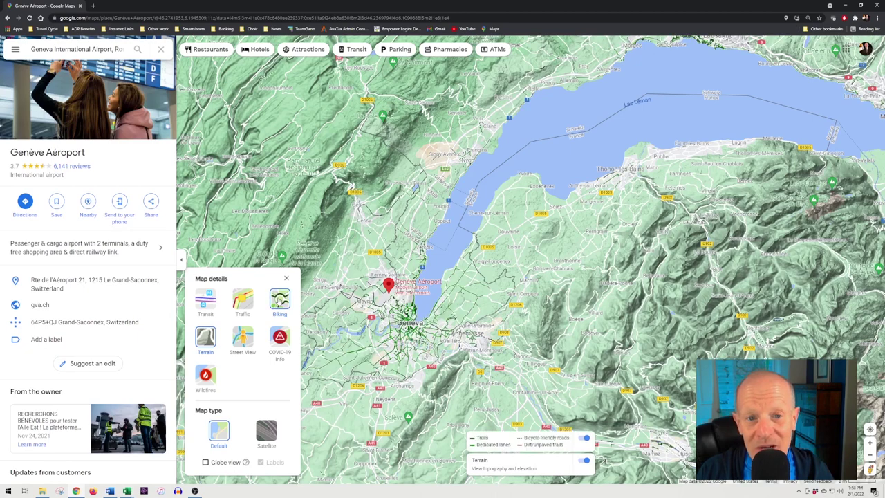
{"action": "left_click", "coordinate": [279, 300]}
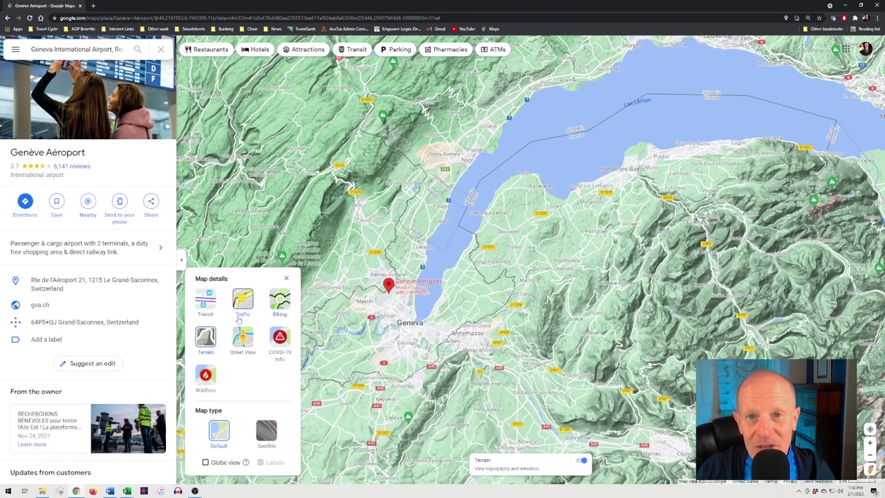
{"action": "left_click", "coordinate": [207, 339]}
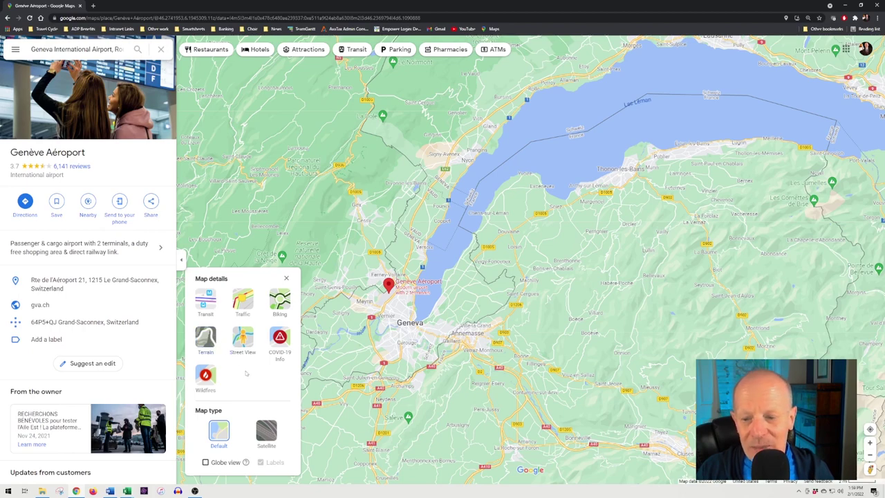
- Compare satellite imagery with the Terrain layer over the mountains southeast of Geneva, ending on the default map type
{"action": "left_click", "coordinate": [267, 431]}
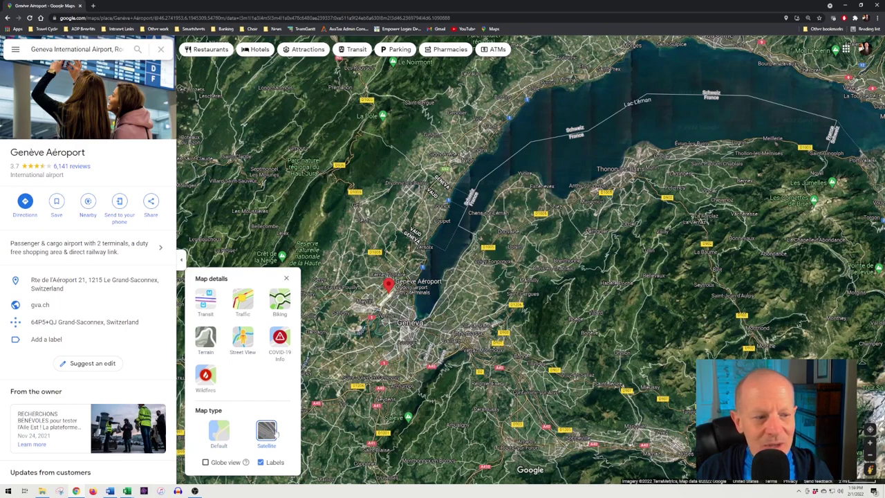
{"action": "left_click_drag", "start_coordinate": [761, 325], "coordinate": [498, 221]}
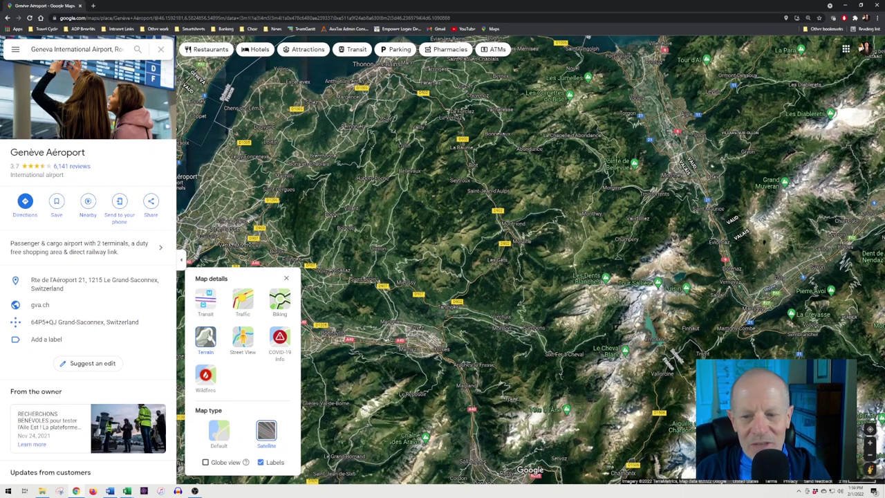
{"action": "left_click", "coordinate": [205, 337]}
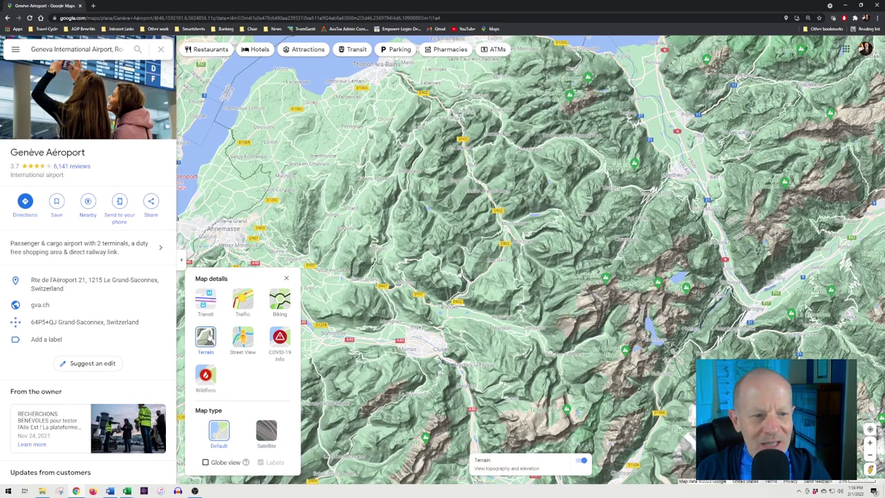
{"action": "left_click", "coordinate": [206, 337]}
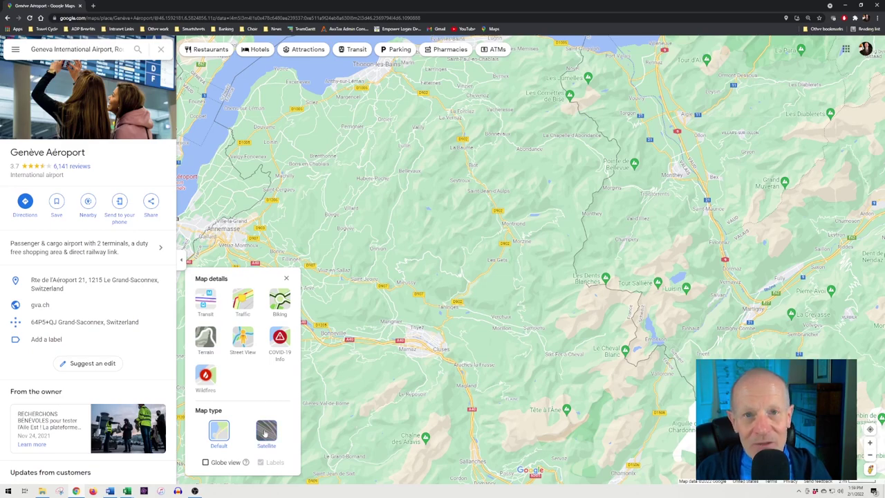
{"action": "left_click", "coordinate": [265, 432]}
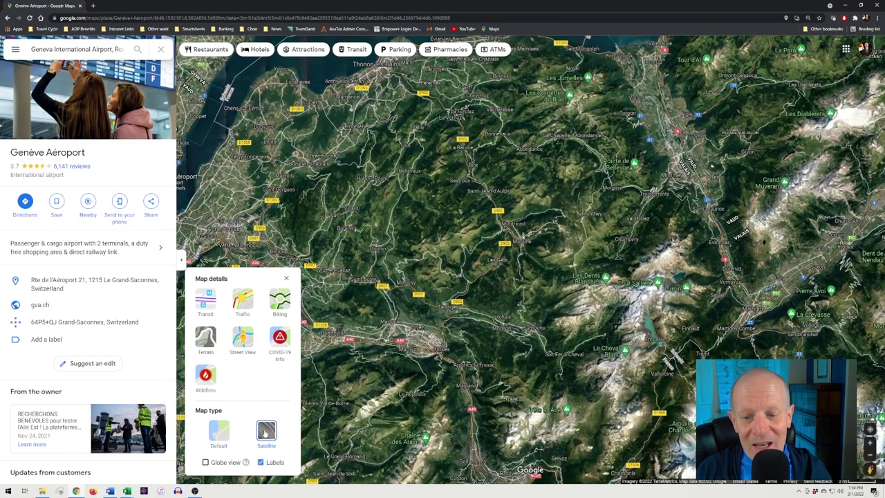
{"action": "left_click", "coordinate": [218, 434]}
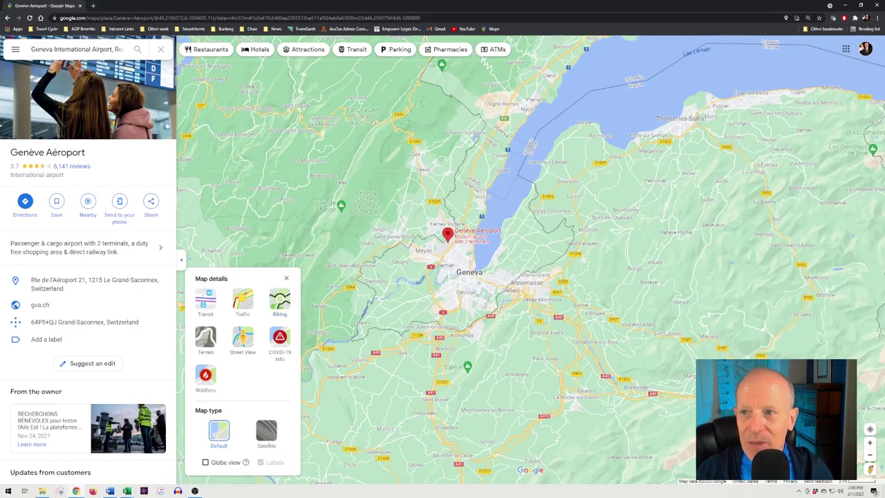
- Rerun the Geneva International Airport search to centre the map on the airport, and close the map details
{"action": "left_click", "coordinate": [102, 50]}
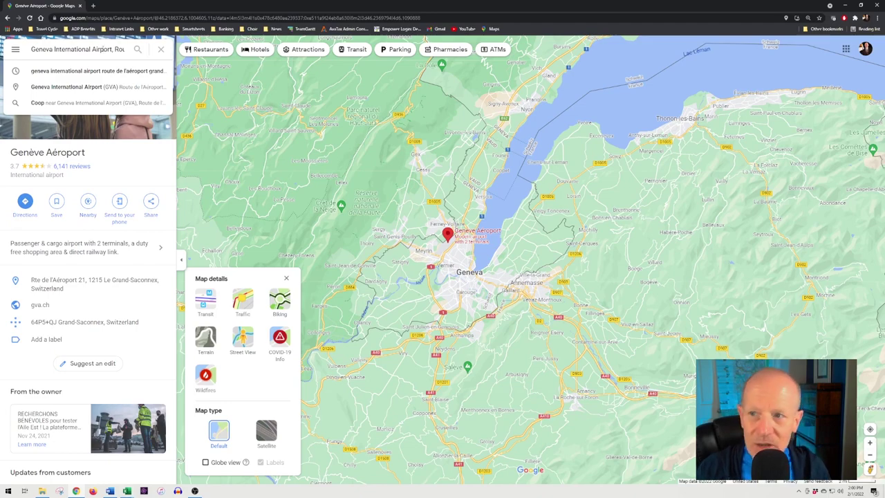
{"action": "key", "text": "Return"}
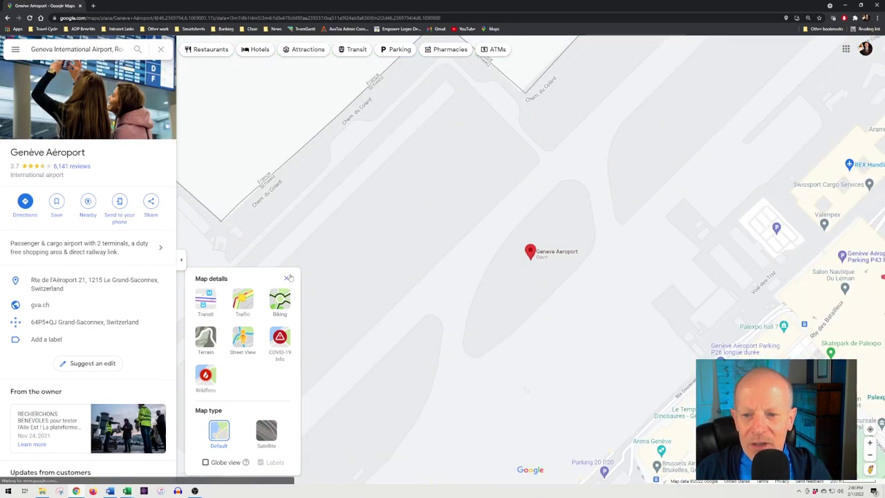
{"action": "left_click", "coordinate": [288, 277]}
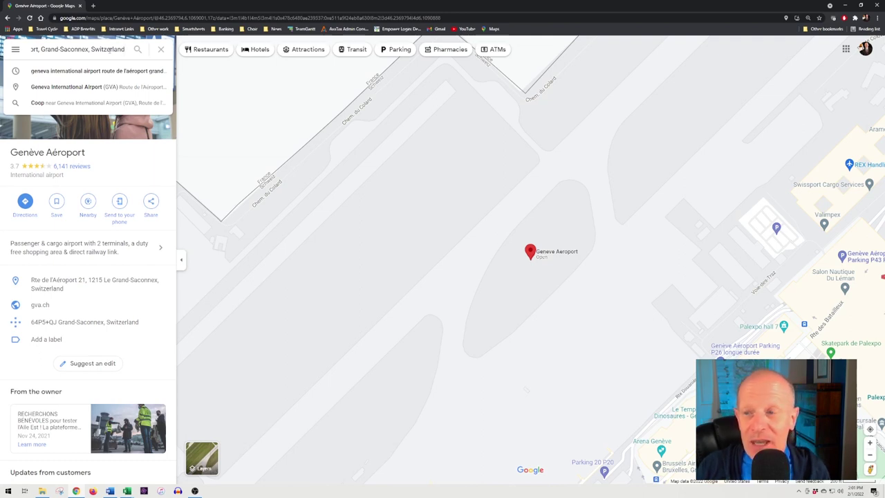
- Extend the airport search with "to thonon" and choose the suggested directions to Thonon-les-Bains, France
{"action": "type", "text": "to"}
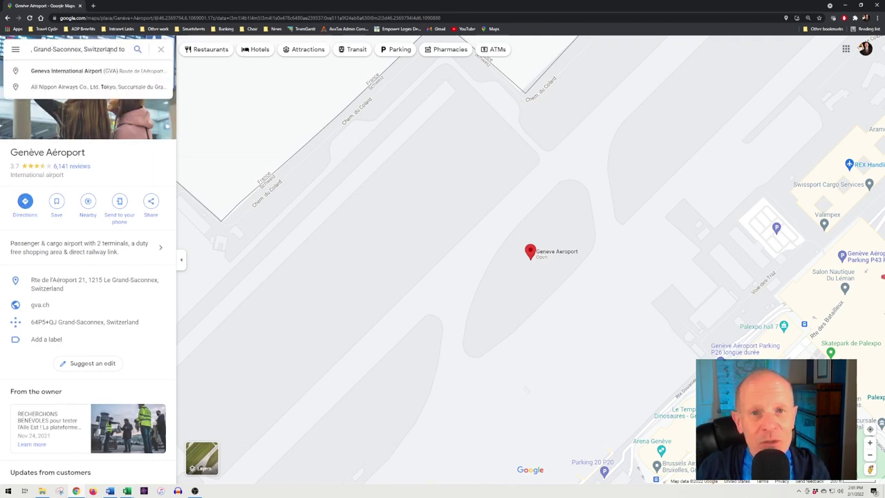
{"action": "type", "text": " thon"}
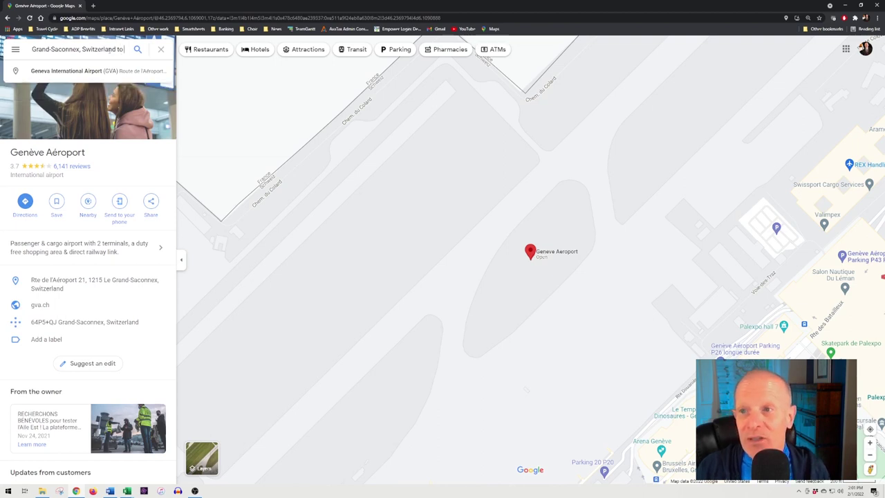
{"action": "type", "text": "on"}
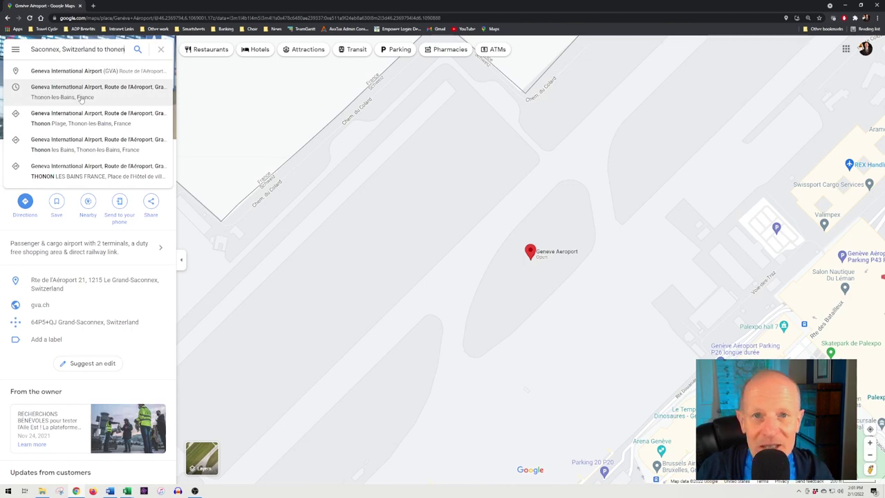
{"action": "left_click", "coordinate": [78, 97]}
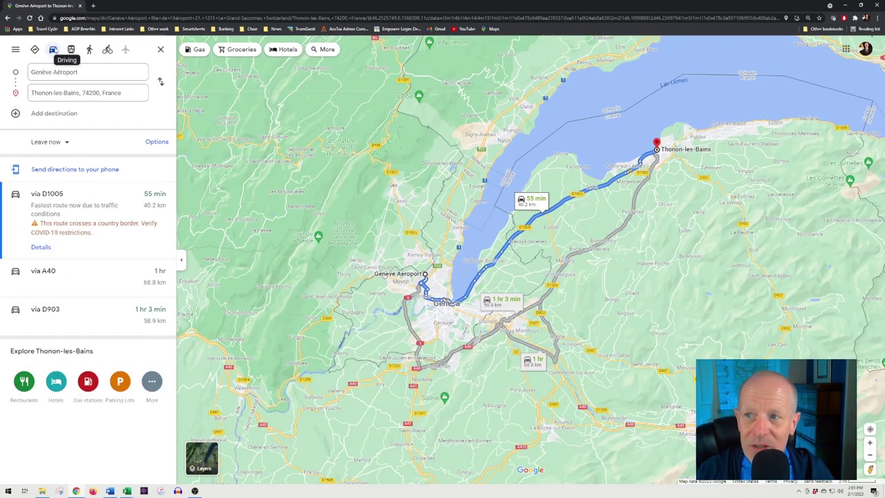
- Compare the driving routes by selecting the D903 alternative and switching back to the D1005 route
{"action": "mouse_move", "coordinate": [641, 173]}
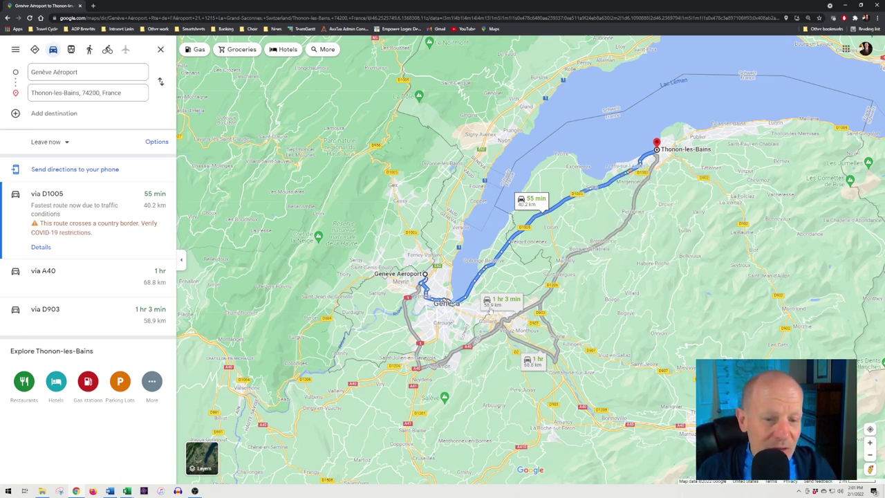
{"action": "left_click", "coordinate": [550, 331]}
{"action": "left_click", "coordinate": [546, 324]}
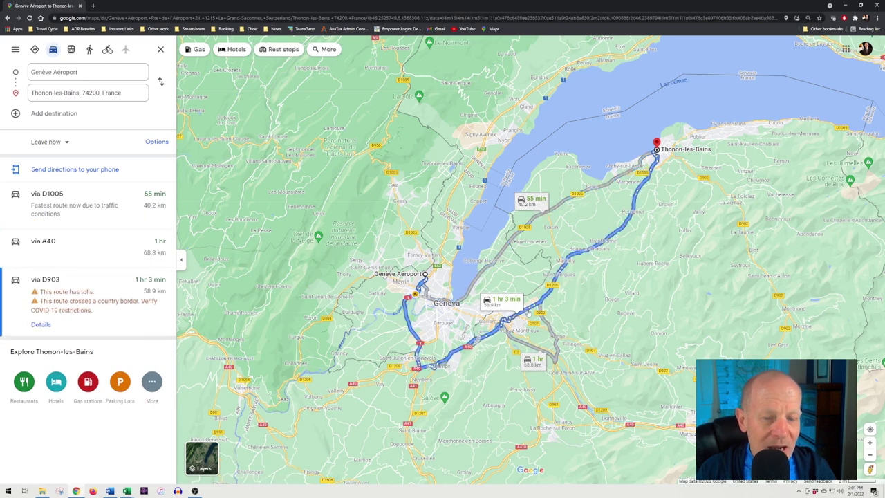
{"action": "left_click", "coordinate": [508, 248]}
{"action": "mouse_move", "coordinate": [654, 268]}
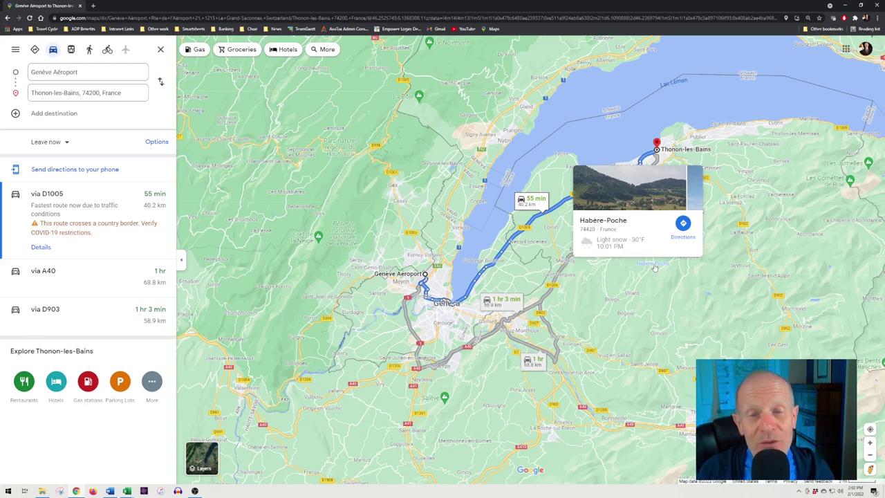
- Review the transit and walking directions to Thonon-les-Bains, and switch the trip to cycling
{"action": "left_click", "coordinate": [71, 50]}
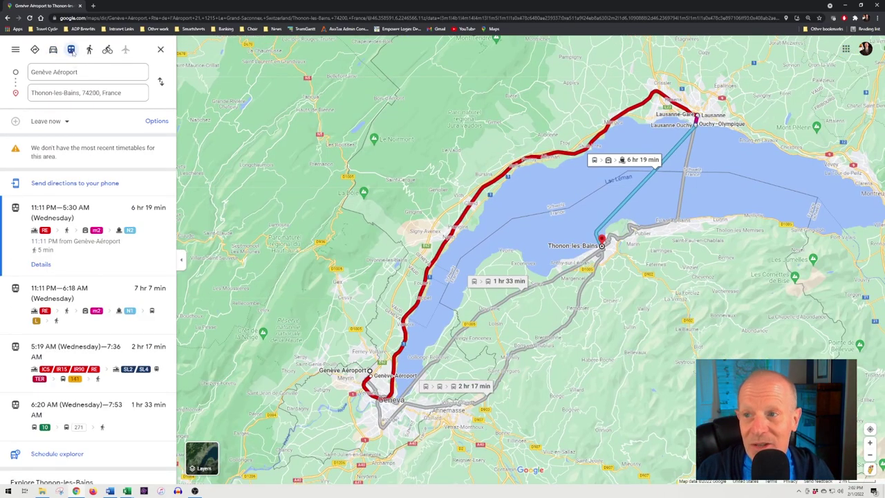
{"action": "left_click", "coordinate": [89, 49]}
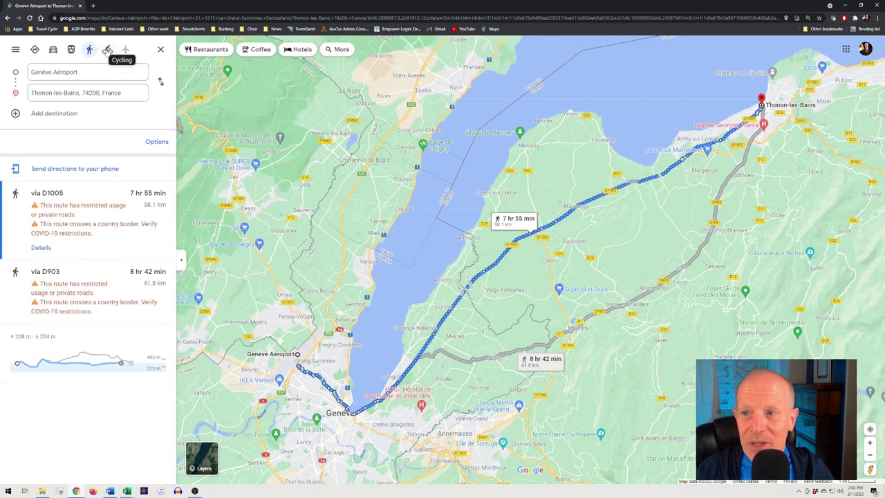
{"action": "left_click", "coordinate": [107, 50]}
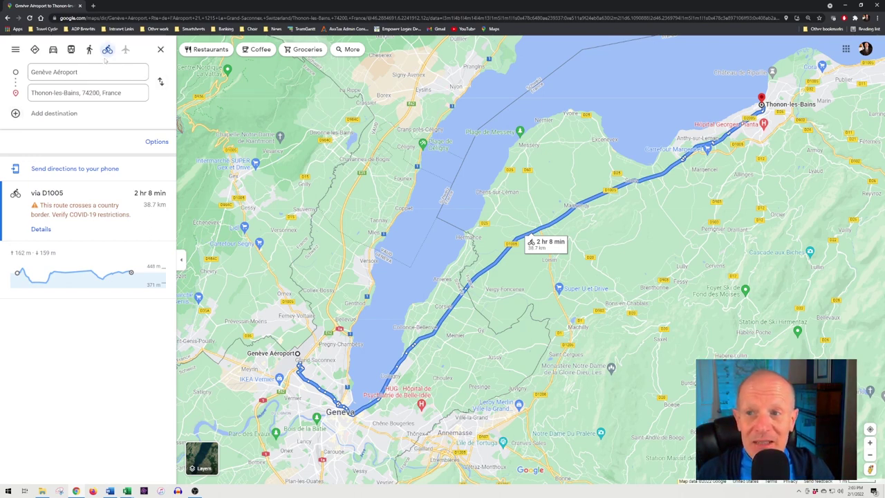
- Review the driving directions to Thonon-les-Bains again, and return the trip to cycling
{"action": "left_click", "coordinate": [53, 50]}
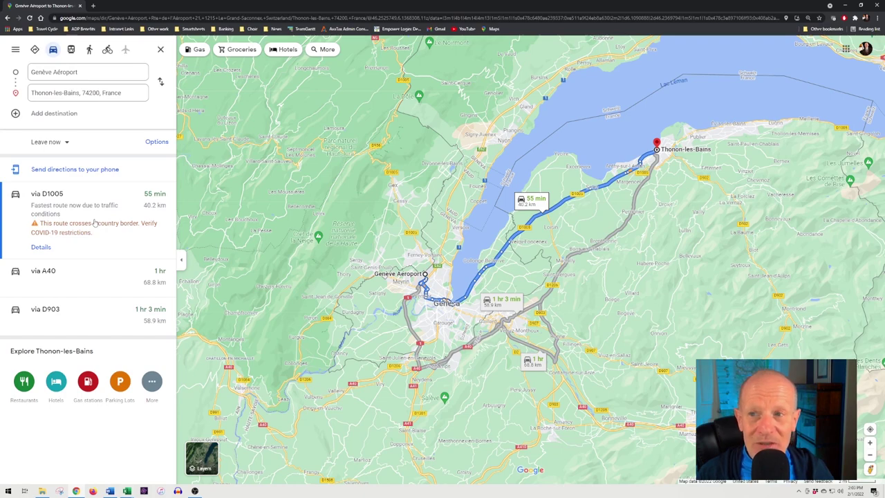
{"action": "left_click", "coordinate": [108, 50]}
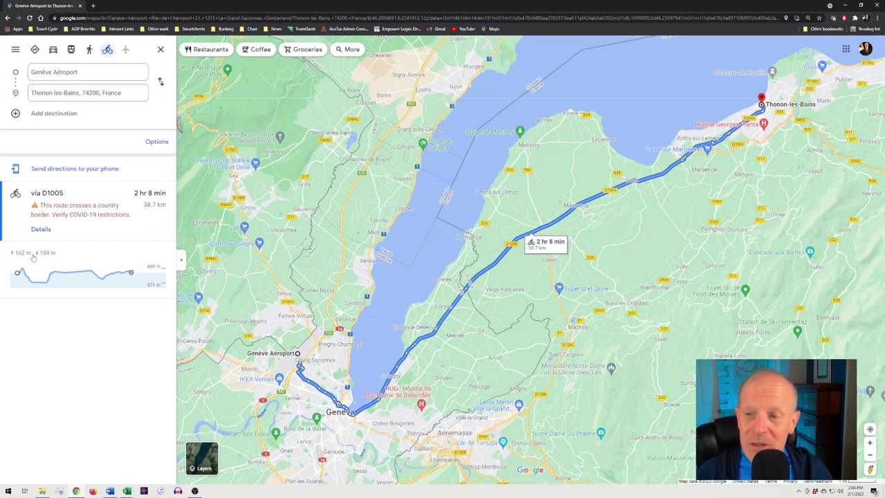
- Try miles as the distance unit in the route options, restore the Automatic setting, and close the options
{"action": "left_click", "coordinate": [156, 141]}
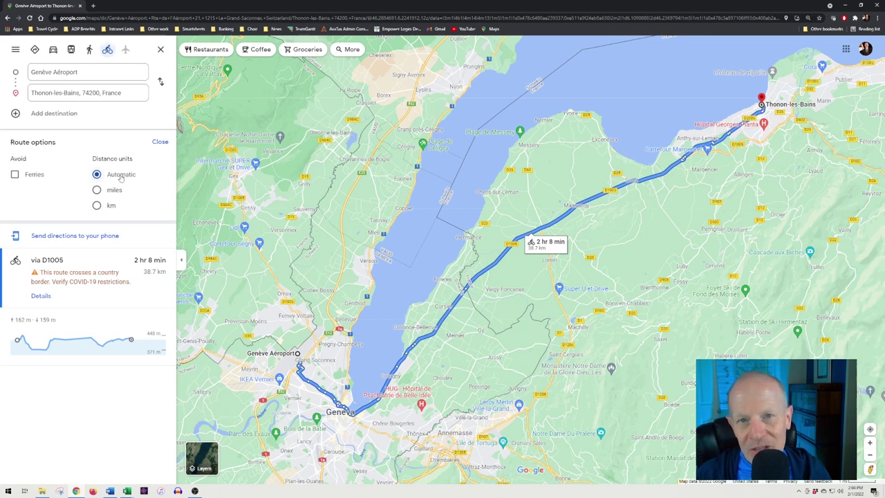
{"action": "left_click", "coordinate": [97, 189]}
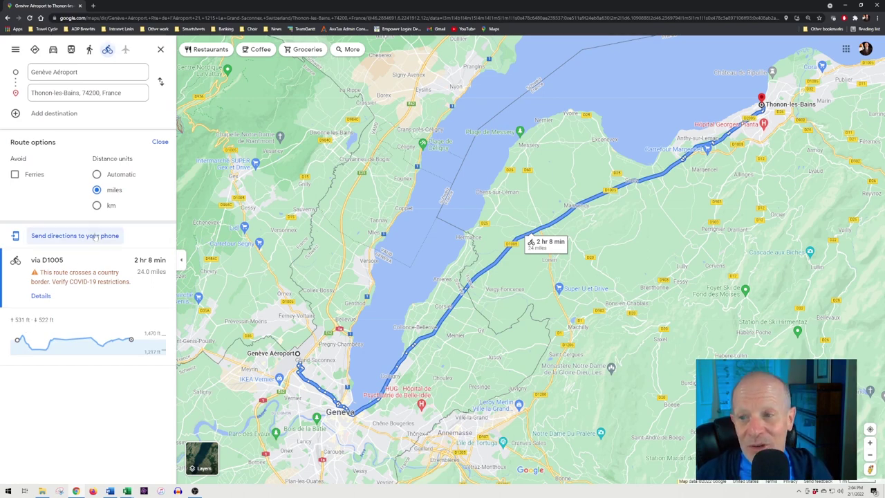
{"action": "left_click", "coordinate": [96, 175]}
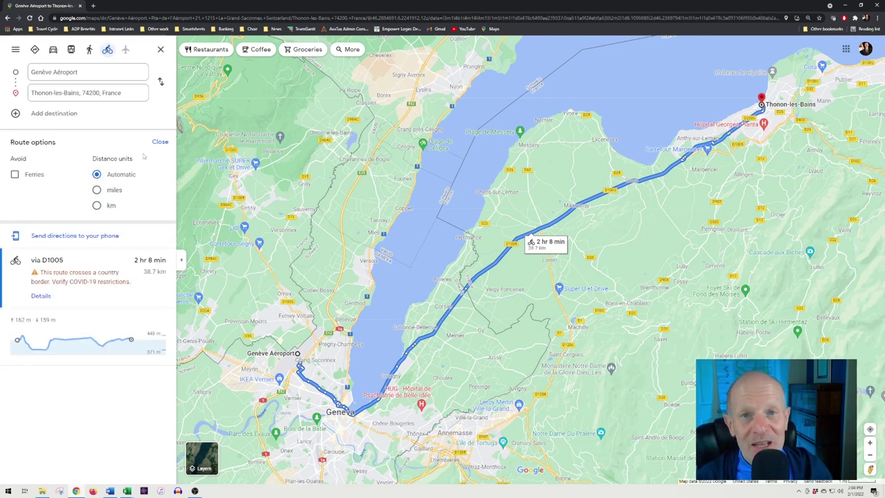
{"action": "left_click", "coordinate": [160, 142]}
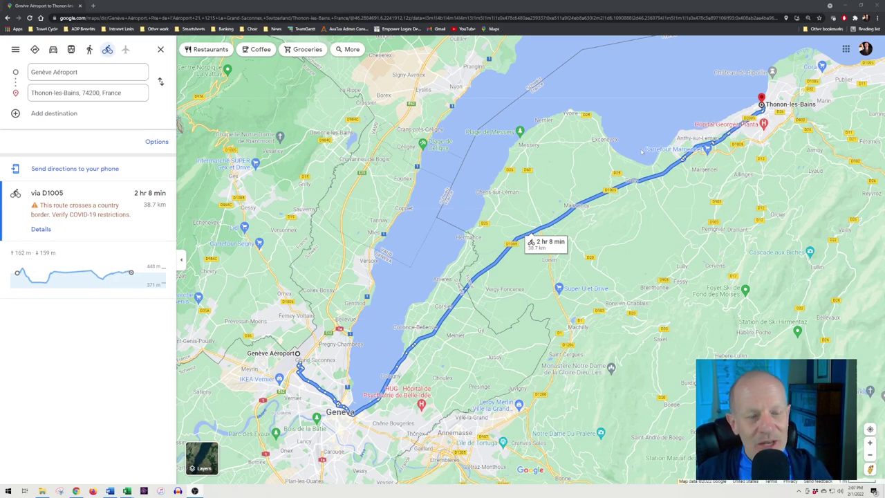
- Replace the destination Thonon-les-Bains with Villeneuve, Switzerland, at the eastern end of Lac Léman
{"action": "scroll", "coordinate": [642, 152], "scroll_direction": "down", "scroll_amount": 3}
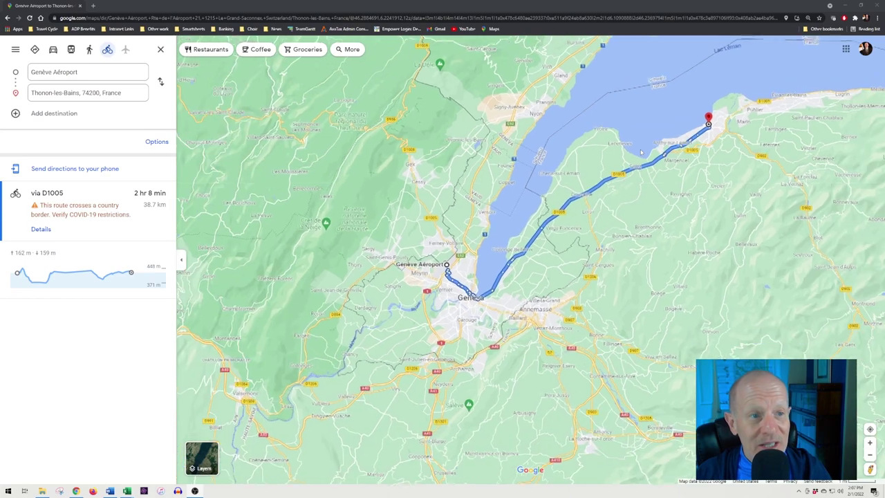
{"action": "left_click_drag", "start_coordinate": [651, 126], "coordinate": [502, 204]}
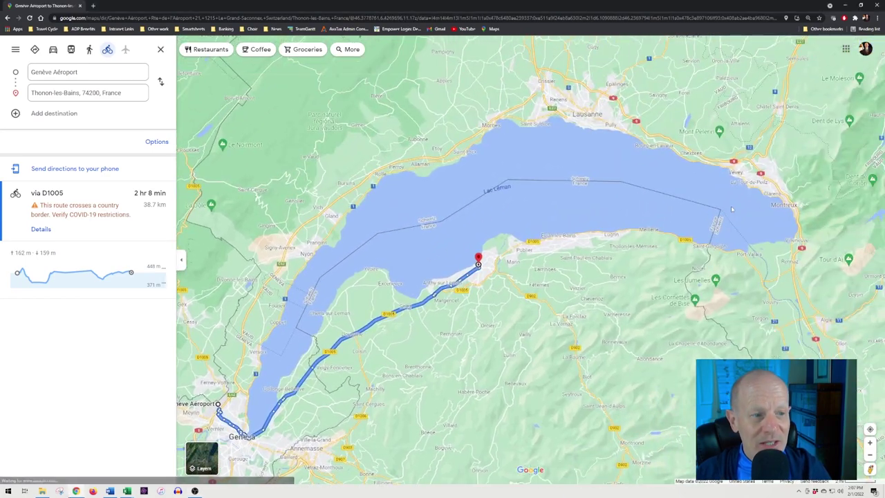
{"action": "left_click_drag", "start_coordinate": [732, 235], "coordinate": [748, 221]}
{"action": "scroll", "coordinate": [748, 221], "scroll_direction": "down", "scroll_amount": 1}
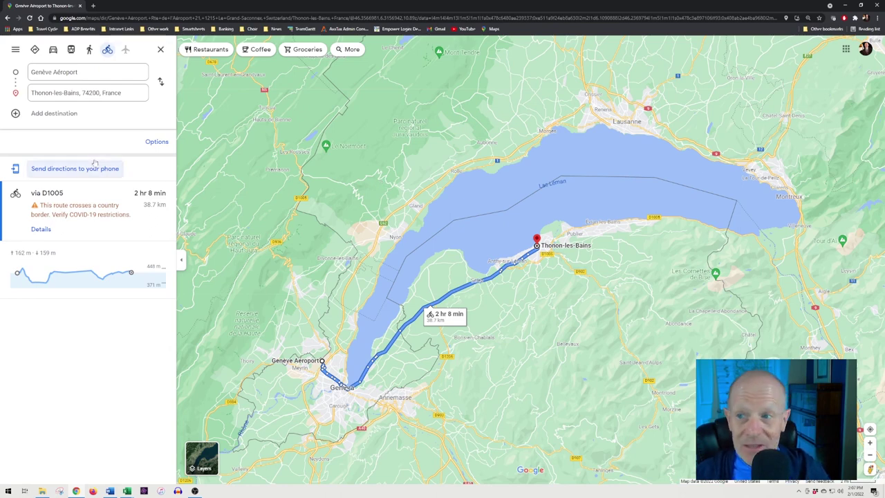
{"action": "left_click", "coordinate": [128, 94]}
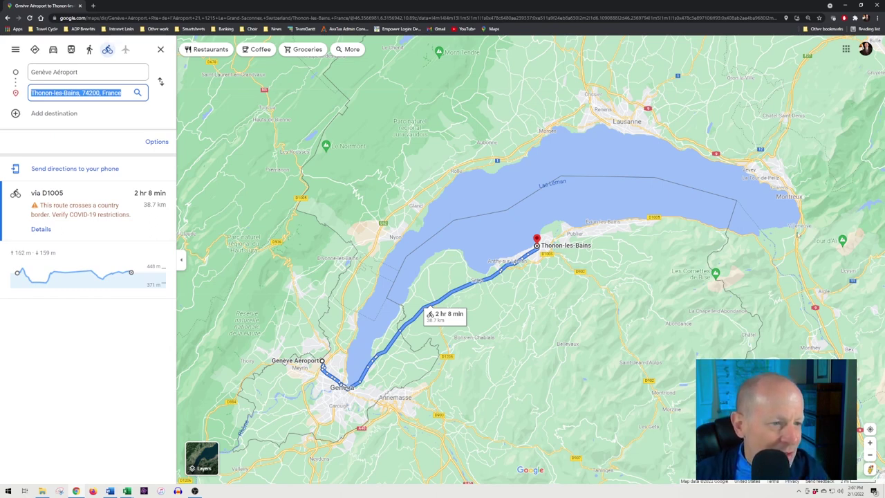
{"action": "type", "text": "vill"}
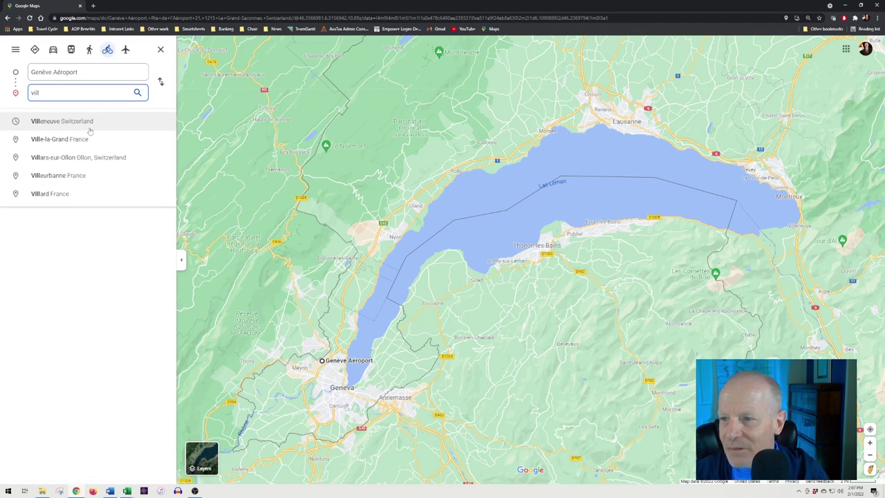
{"action": "left_click", "coordinate": [89, 123]}
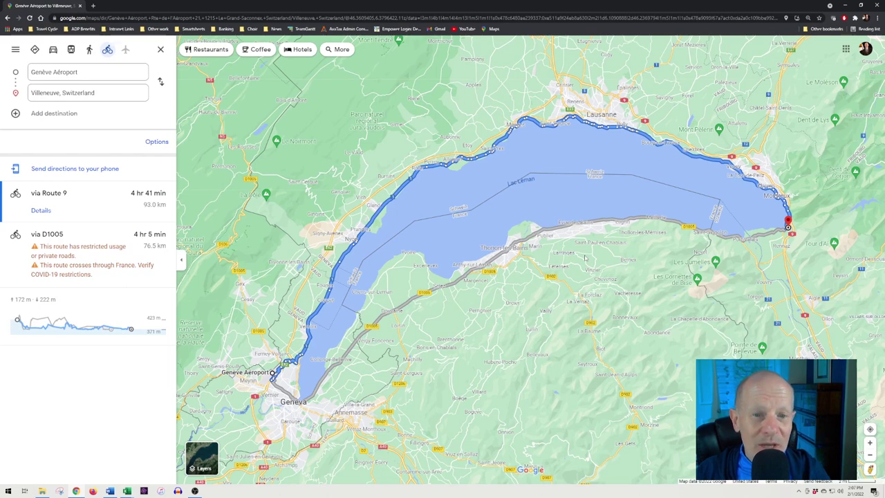
- Compare the two cycling routes to Villeneuve by selecting D1005, switching to Route 9, and returning to D1005
{"action": "left_click", "coordinate": [534, 240]}
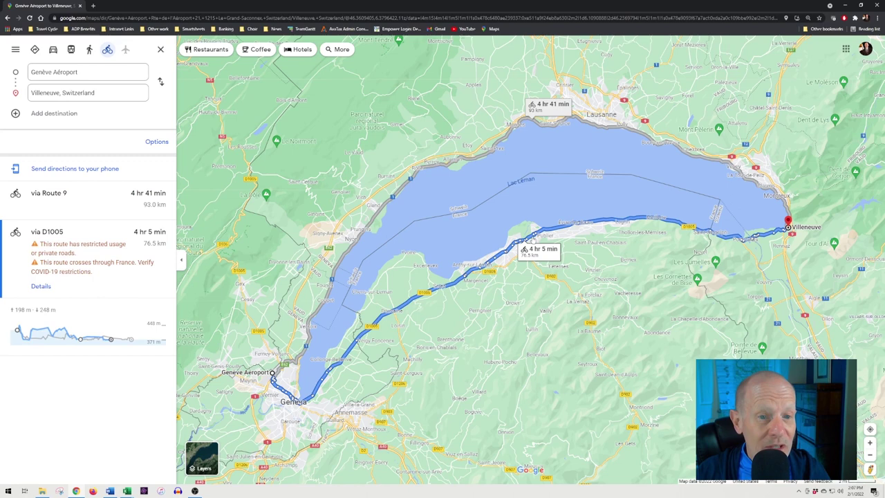
{"action": "left_click", "coordinate": [509, 140]}
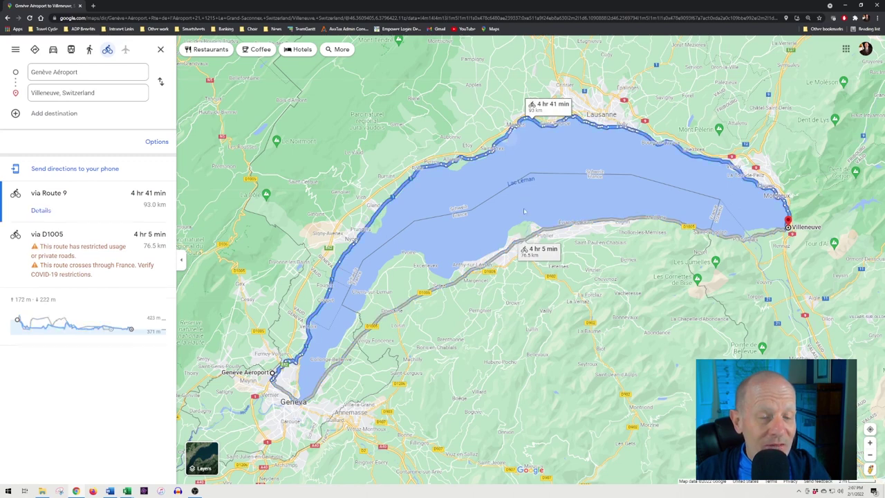
{"action": "left_click", "coordinate": [525, 237]}
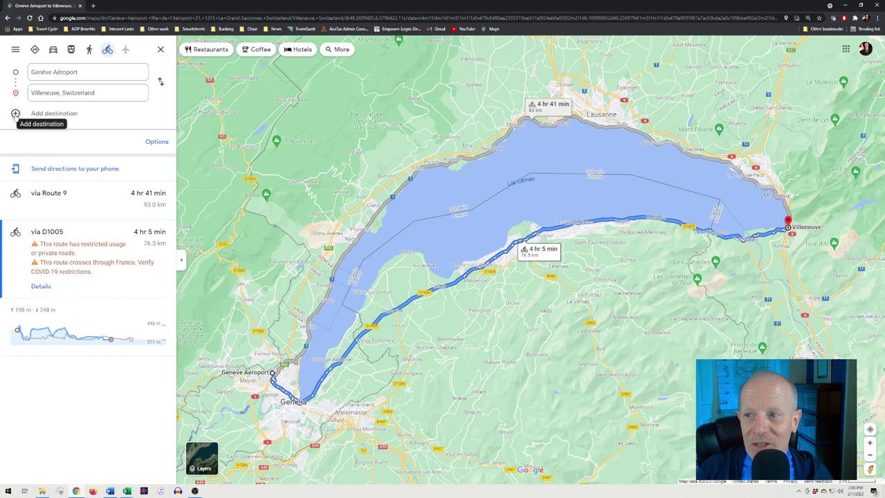
- Add Thonon-les-Bains, France as another destination and reorder it ahead of Villeneuve
{"action": "left_click", "coordinate": [28, 115]}
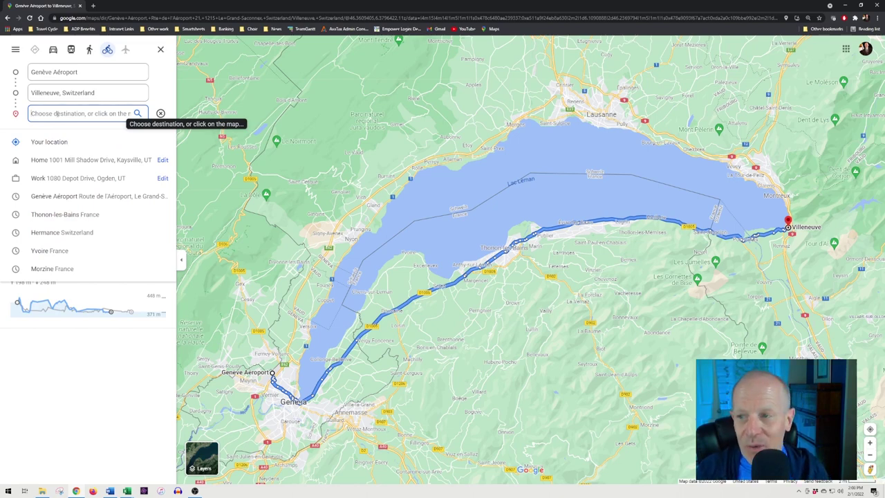
{"action": "type", "text": "thonon"}
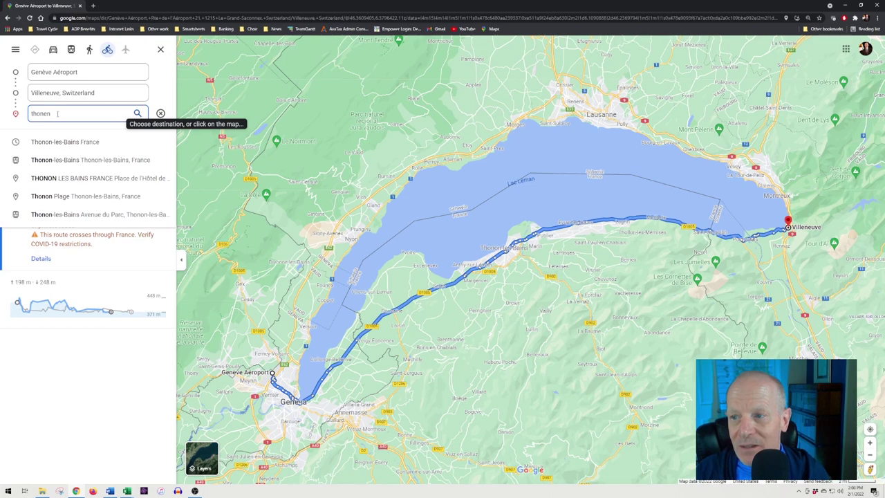
{"action": "left_click", "coordinate": [62, 142]}
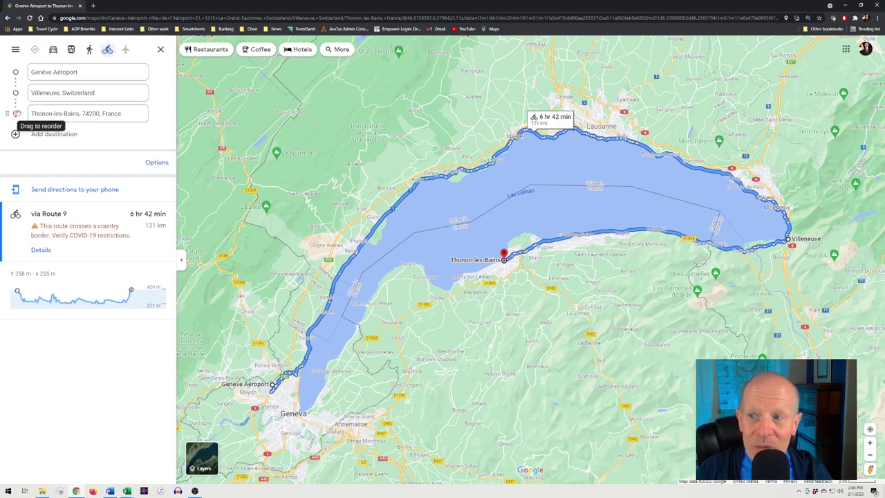
{"action": "left_click_drag", "start_coordinate": [16, 113], "coordinate": [15, 93]}
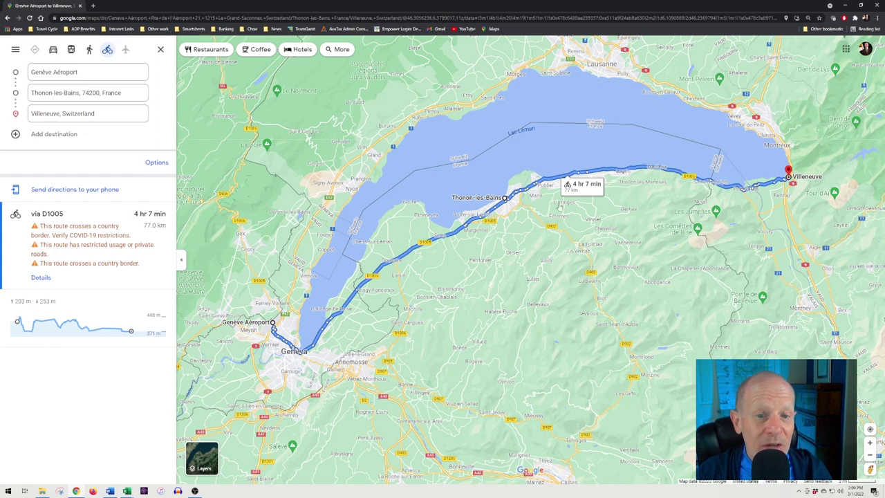
- Clear Villeneuve from the trip and remove the emptied destination, leaving Thonon-les-Bains as the endpoint
{"action": "left_click", "coordinate": [114, 115]}
{"action": "triple_click", "coordinate": [112, 116]}
{"action": "key", "text": "BackSpace"}
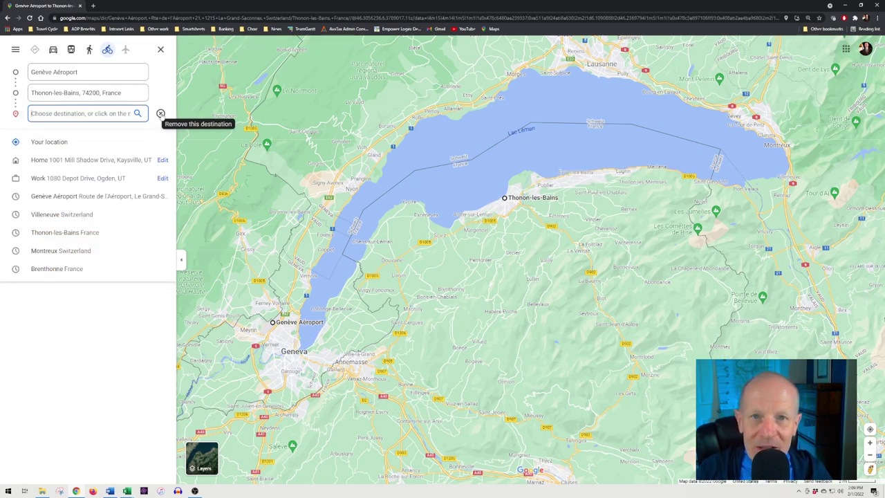
{"action": "left_click", "coordinate": [160, 113]}
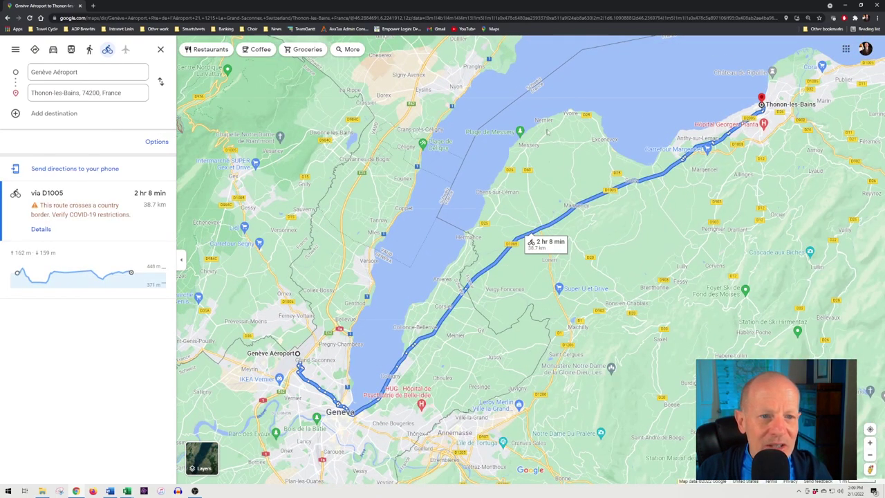
- Examine the lakeside village of Yvoire up close on the map and select its place label
{"action": "scroll", "coordinate": [569, 118], "scroll_direction": "up", "scroll_amount": 6}
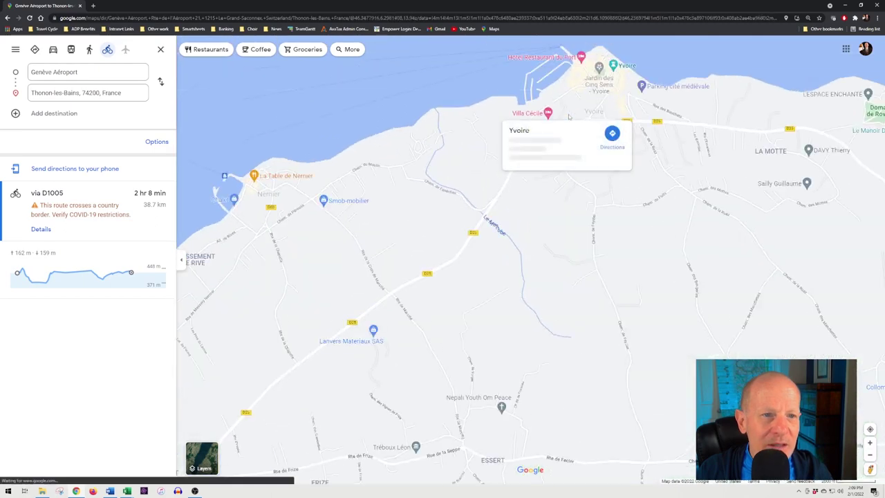
{"action": "left_click_drag", "start_coordinate": [665, 142], "coordinate": [626, 257]}
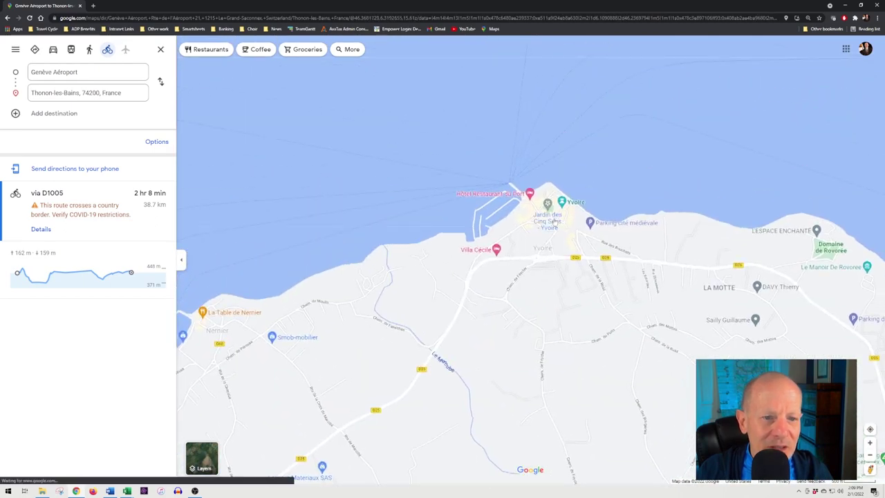
{"action": "mouse_move", "coordinate": [571, 205]}
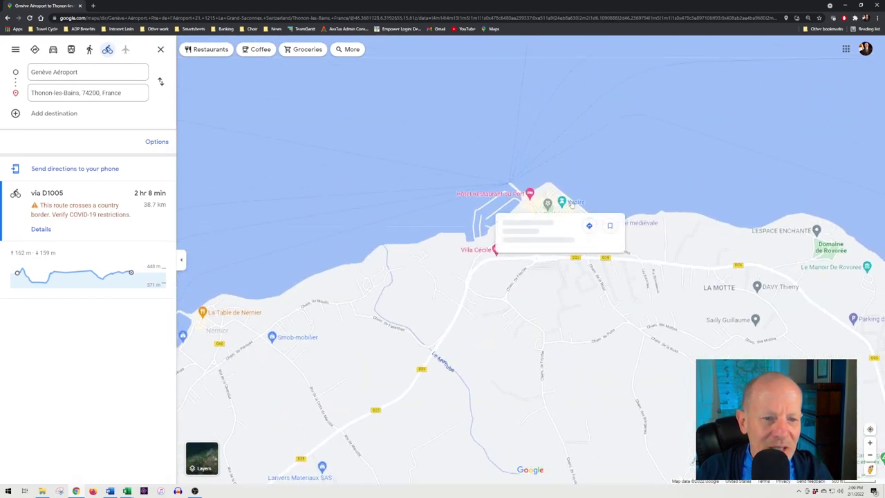
{"action": "left_click", "coordinate": [571, 204]}
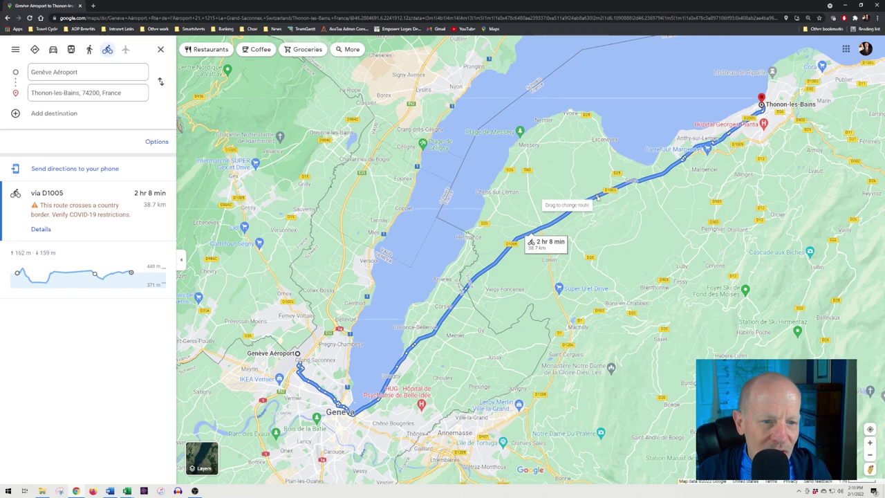
- Reshape the cycling route on the map to pass through Yvoire, and restore the direct D1005 route
{"action": "left_click_drag", "start_coordinate": [595, 196], "coordinate": [571, 117]}
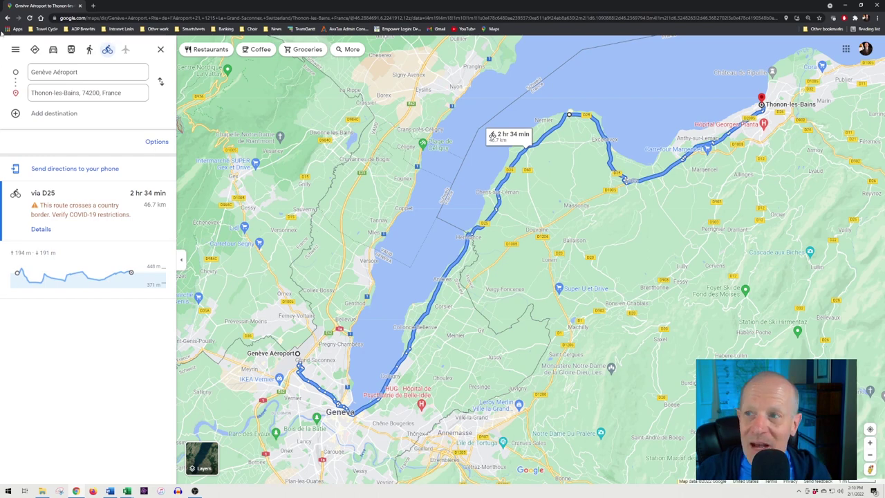
{"action": "left_click_drag", "start_coordinate": [569, 114], "coordinate": [586, 192]}
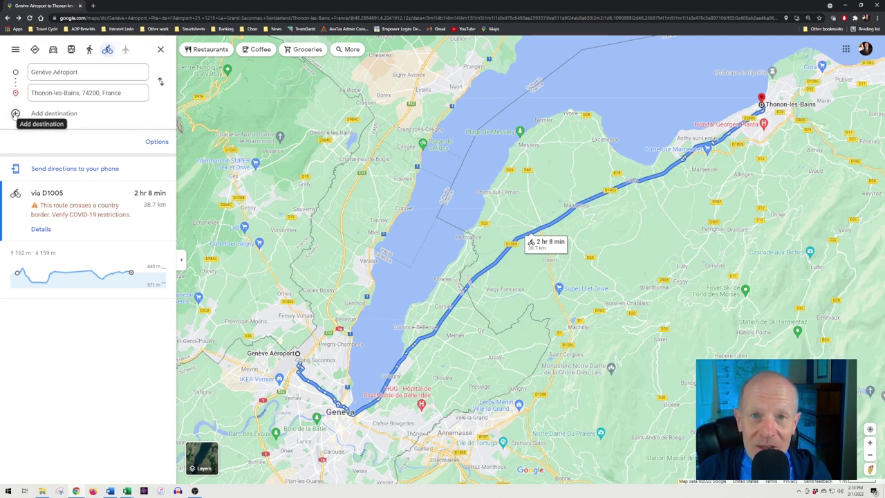
- Add Yvoire, France as a destination and reorder it to be the stop before Thonon-les-Bains
{"action": "left_click", "coordinate": [15, 114]}
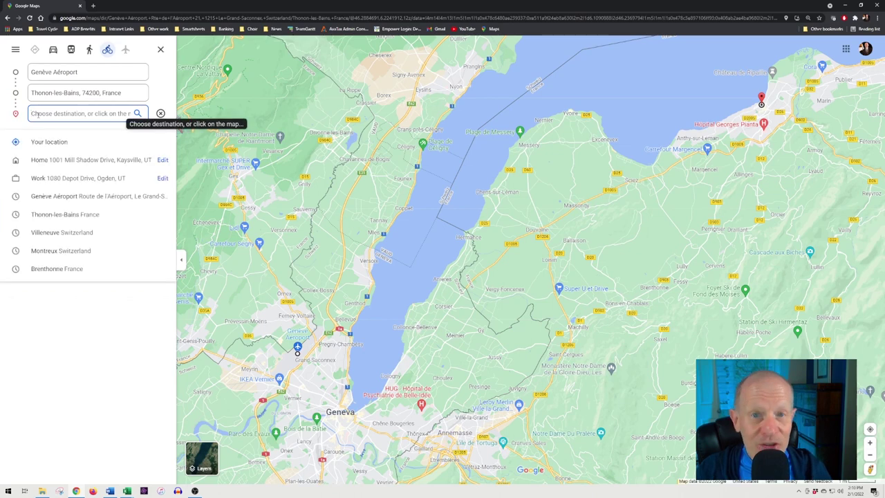
{"action": "type", "text": "yv"}
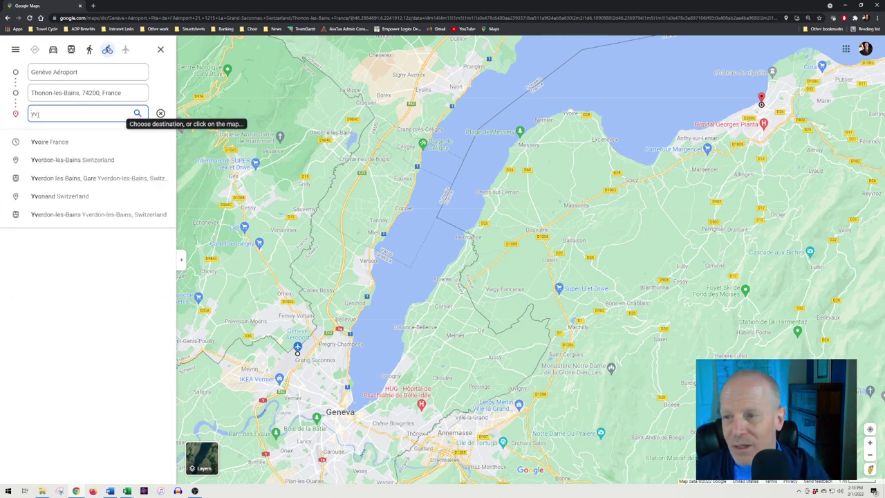
{"action": "left_click", "coordinate": [42, 144]}
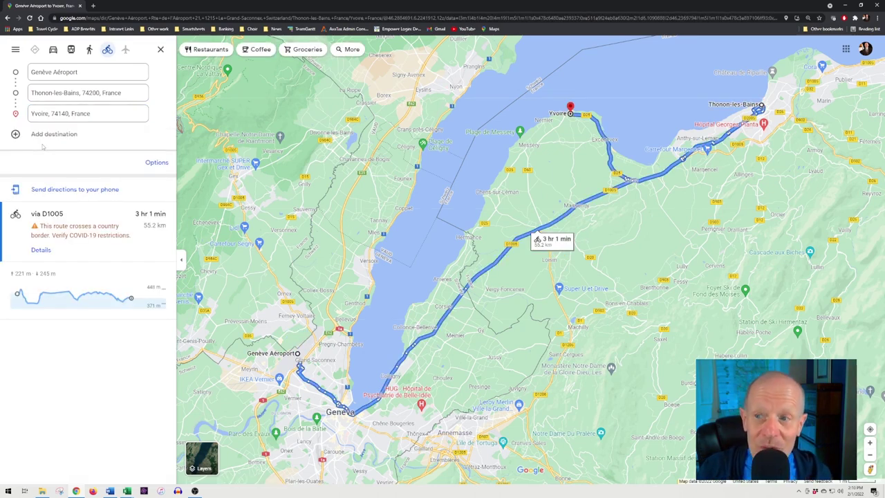
{"action": "left_click_drag", "start_coordinate": [16, 114], "coordinate": [16, 96]}
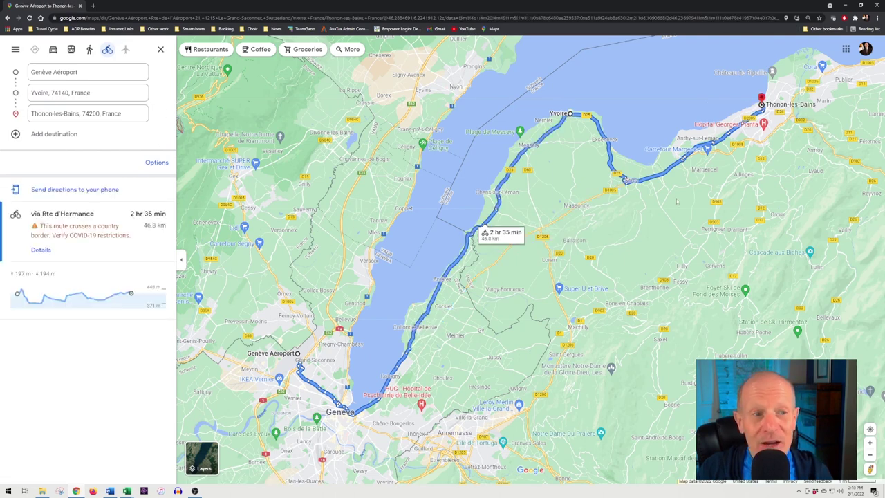
- Switch the base map under the cycling route from Geneva to Thonon-les-Bains to satellite imagery
{"action": "scroll", "coordinate": [484, 240], "scroll_direction": "up", "scroll_amount": 3}
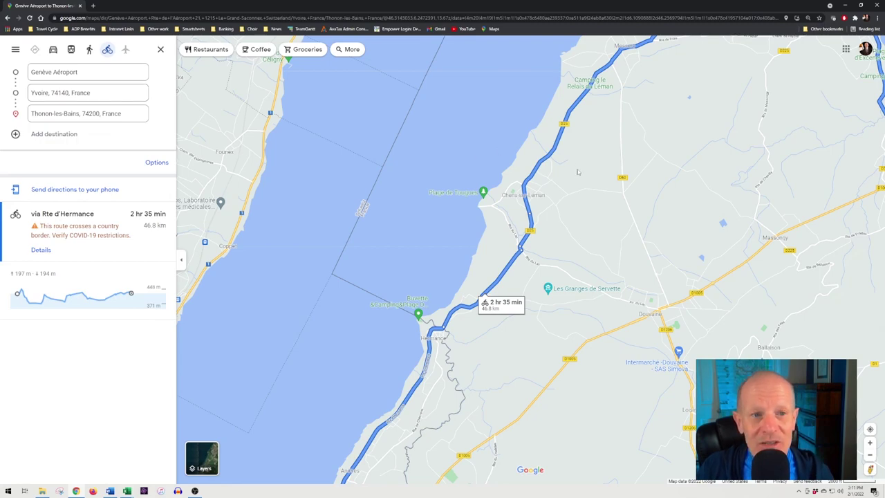
{"action": "scroll", "coordinate": [578, 172], "scroll_direction": "down", "scroll_amount": 3}
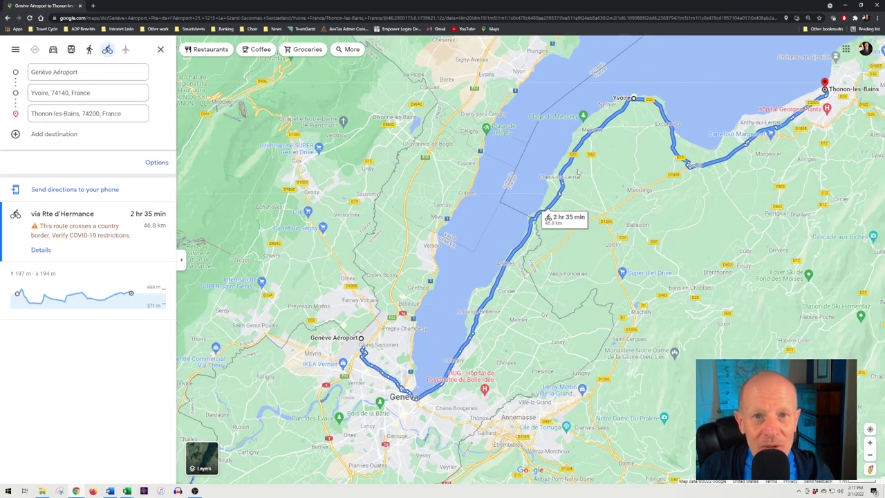
{"action": "scroll", "coordinate": [578, 172], "scroll_direction": "down", "scroll_amount": 2}
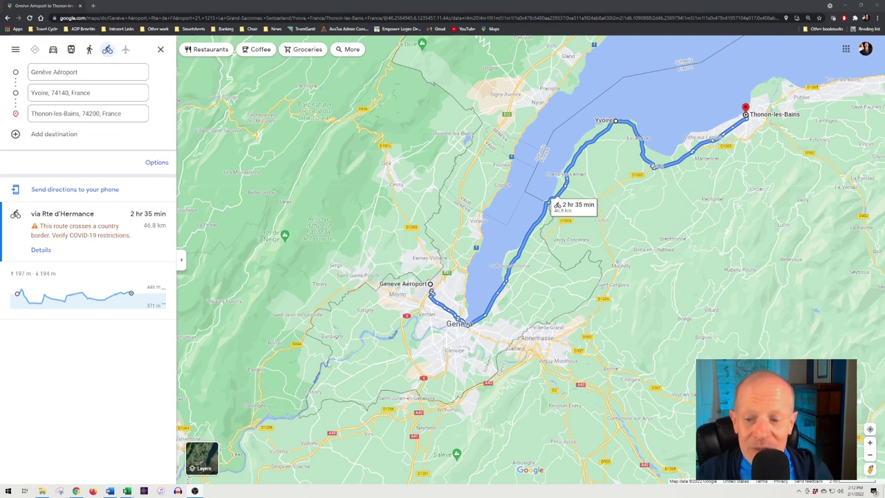
{"action": "mouse_move", "coordinate": [201, 462]}
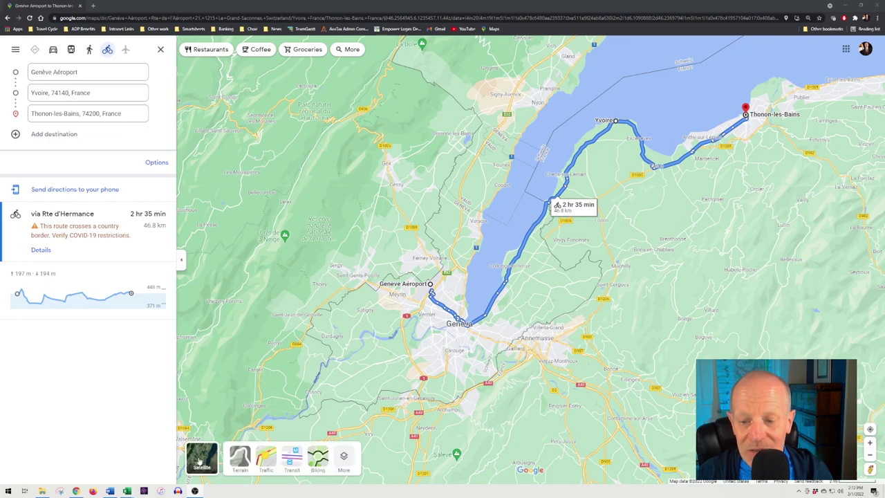
{"action": "left_click", "coordinate": [200, 462]}
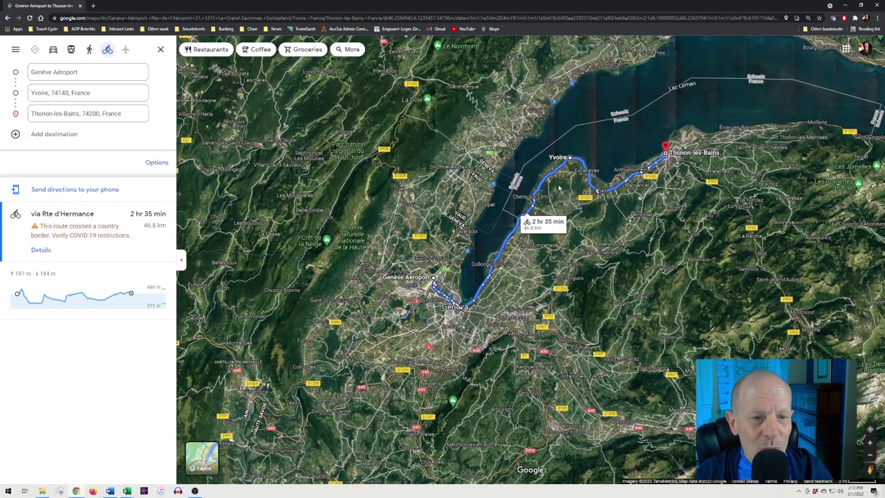
- Examine the satellite imagery up close along the route's Rte de Parteyi (D25) stretch near the Tennis Club
{"action": "scroll", "coordinate": [560, 188], "scroll_direction": "up", "scroll_amount": 5}
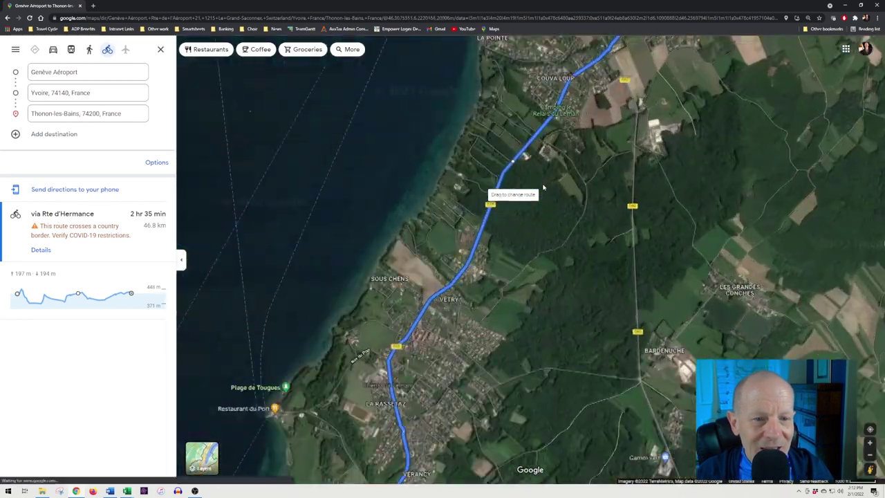
{"action": "scroll", "coordinate": [543, 187], "scroll_direction": "up", "scroll_amount": 4}
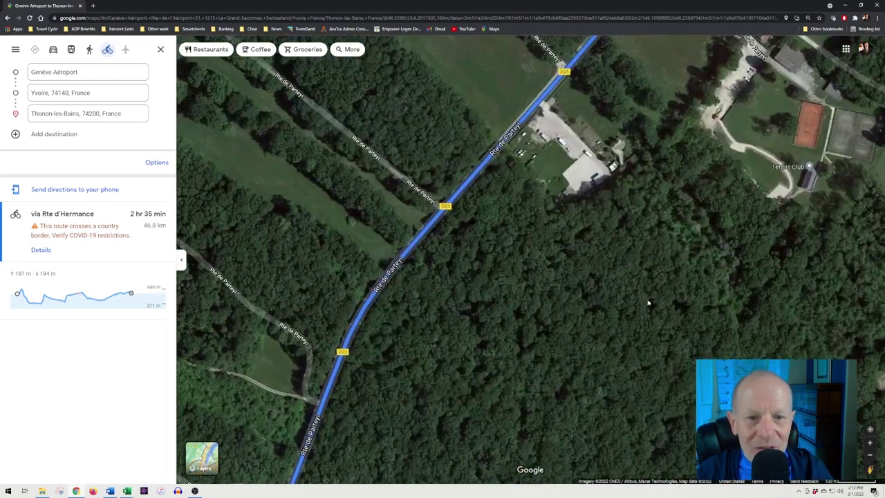
{"action": "scroll", "coordinate": [559, 290], "scroll_direction": "up", "scroll_amount": 1}
{"action": "scroll", "coordinate": [509, 241], "scroll_direction": "up", "scroll_amount": 2}
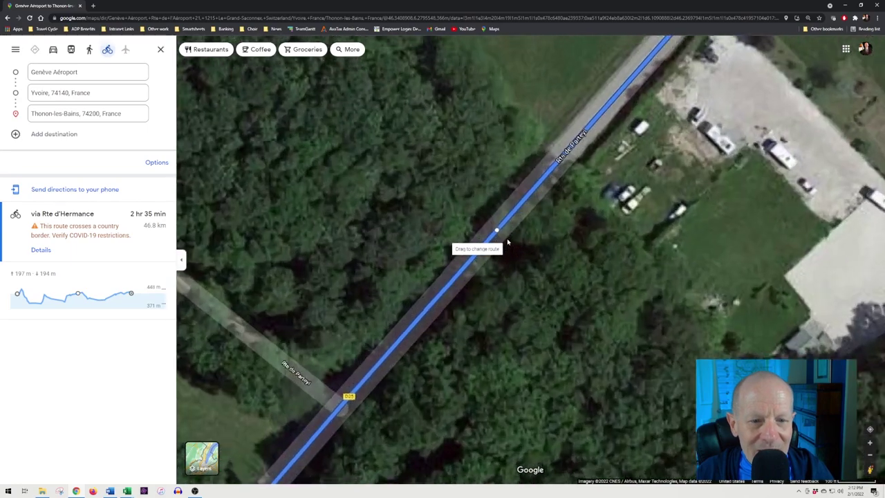
{"action": "scroll", "coordinate": [507, 241], "scroll_direction": "down", "scroll_amount": 1}
{"action": "scroll", "coordinate": [490, 357], "scroll_direction": "up", "scroll_amount": 2}
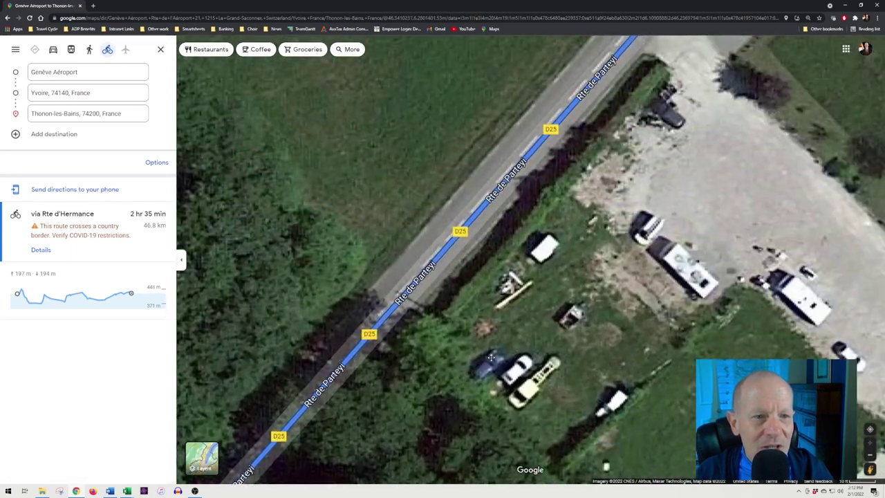
{"action": "left_click_drag", "start_coordinate": [665, 121], "coordinate": [439, 353]}
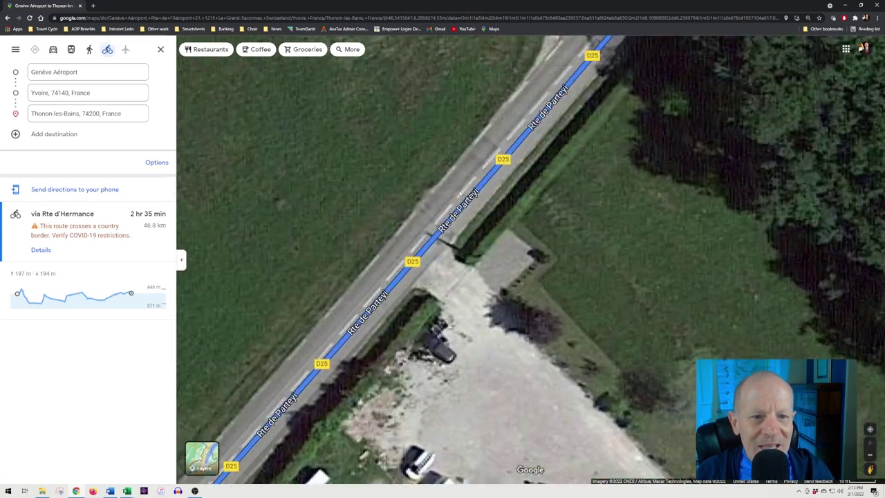
{"action": "left_click_drag", "start_coordinate": [544, 252], "coordinate": [680, 96]}
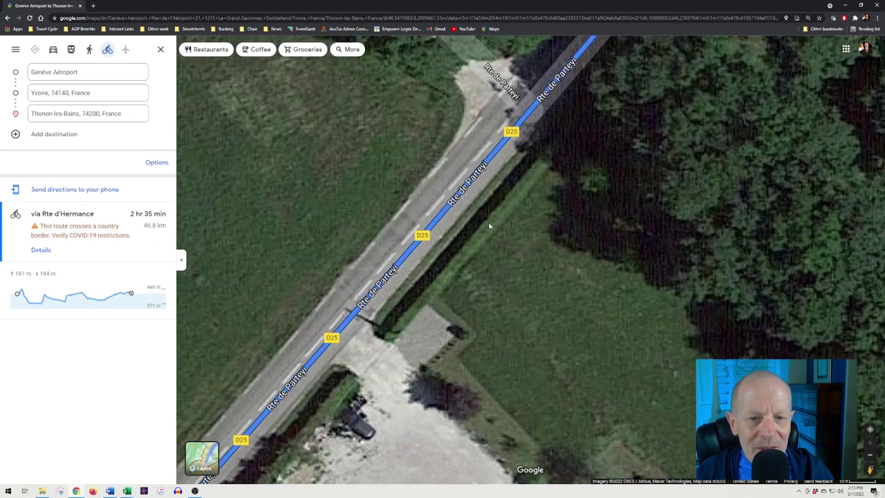
{"action": "scroll", "coordinate": [490, 220], "scroll_direction": "down", "scroll_amount": 3}
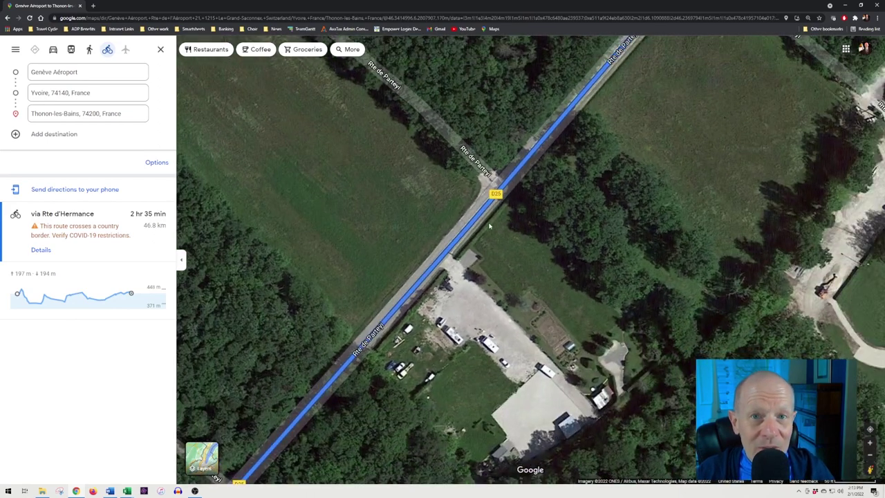
{"action": "scroll", "coordinate": [489, 225], "scroll_direction": "down", "scroll_amount": 3}
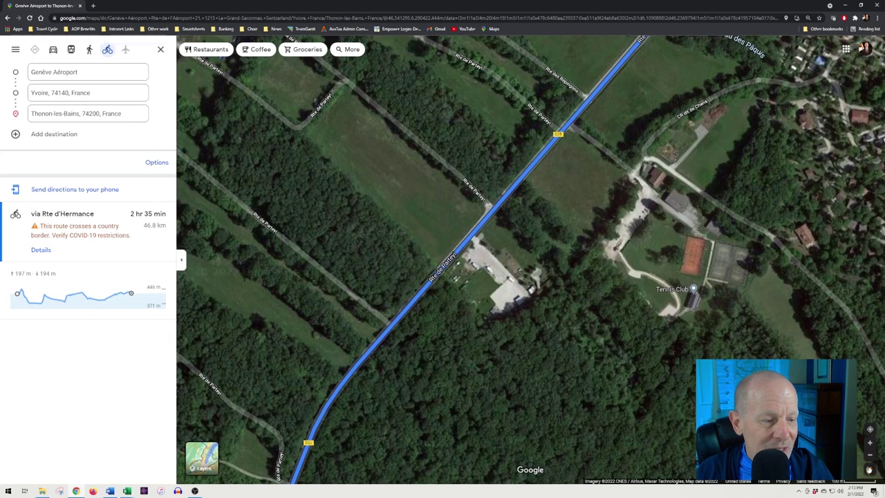
- Preview the Street View coverage around the Tennis Club and put the Street View figure back
{"action": "left_click_drag", "start_coordinate": [869, 470], "coordinate": [560, 276]}
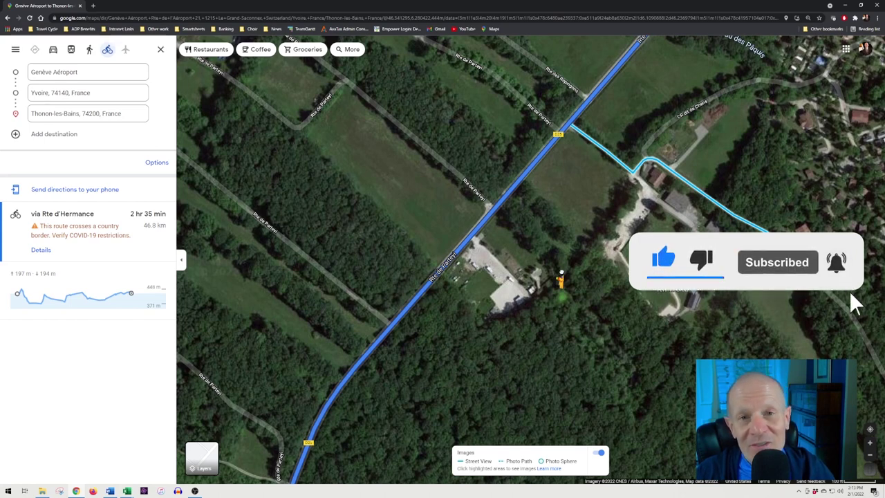
{"action": "left_click_drag", "start_coordinate": [561, 272], "coordinate": [871, 463]}
- Enter Street View on Rte de Douvaine in Messery and turn the view to face along the road
{"action": "scroll", "coordinate": [544, 240], "scroll_direction": "down", "scroll_amount": 2}
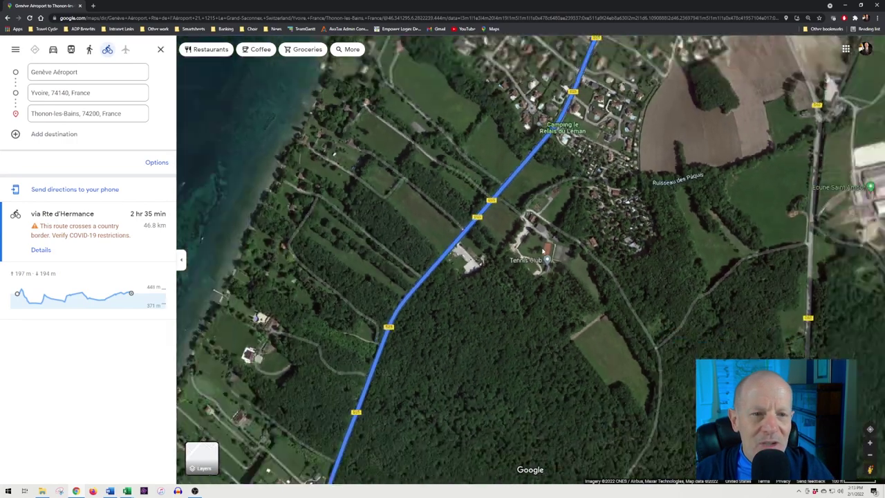
{"action": "scroll", "coordinate": [567, 252], "scroll_direction": "down", "scroll_amount": 2}
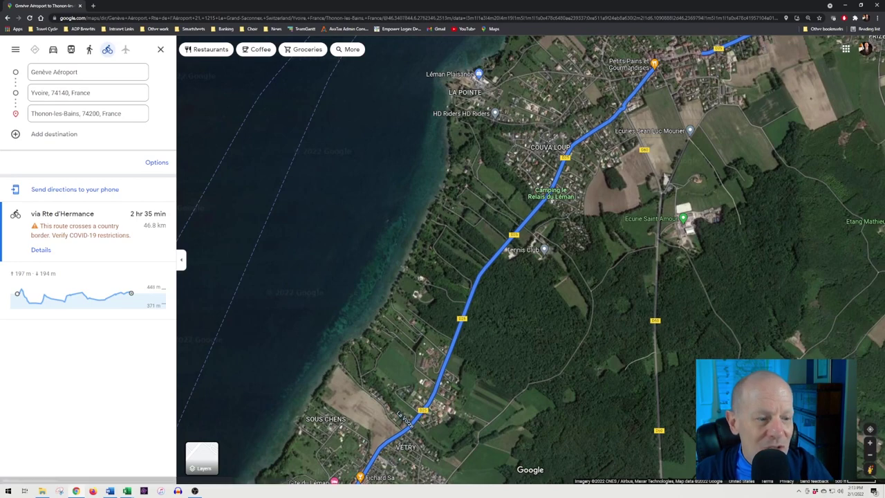
{"action": "scroll", "coordinate": [572, 255], "scroll_direction": "down", "scroll_amount": 2}
{"action": "left_click_drag", "start_coordinate": [870, 468], "coordinate": [502, 203]}
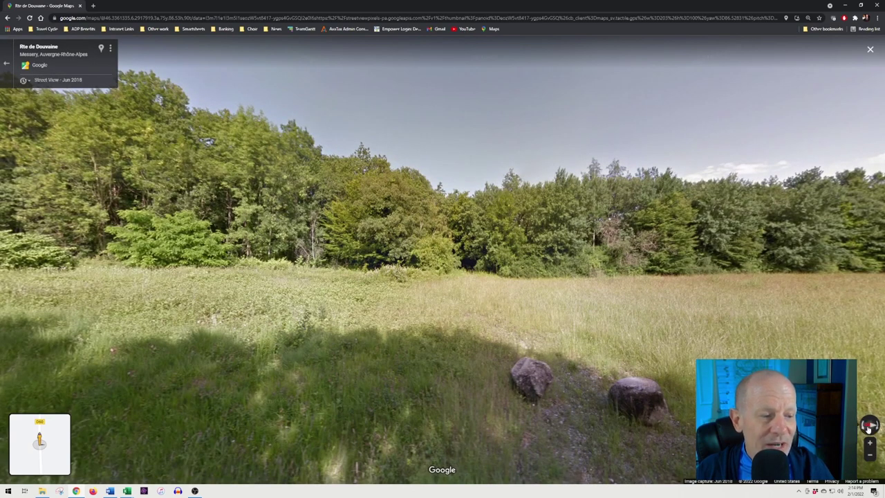
{"action": "left_click", "coordinate": [510, 269]}
{"action": "key", "text": "Left"}
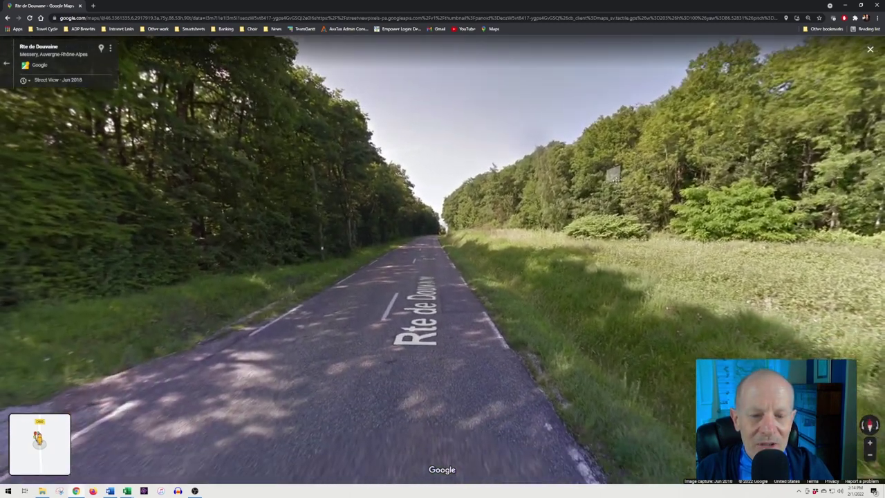
{"action": "left_click", "coordinate": [511, 242]}
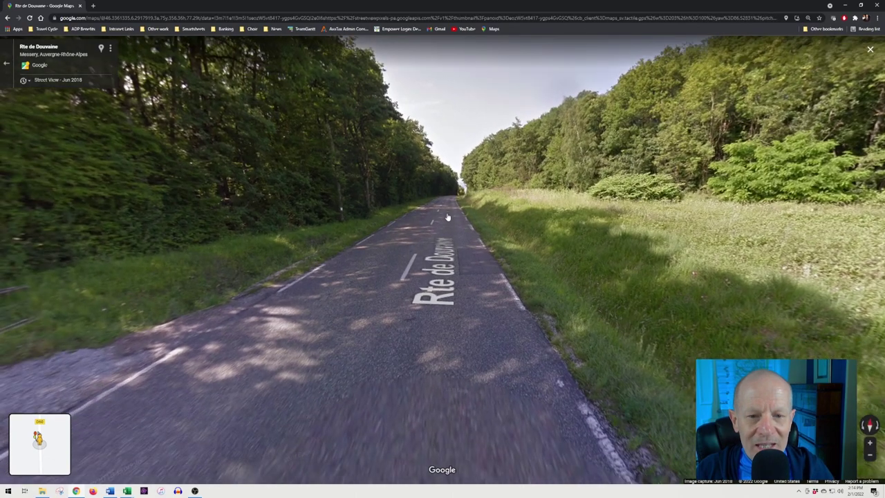
- Travel forward along Rte de Douvaine in Street View, and return to the map with the whole cycling route in view
{"action": "left_click", "coordinate": [447, 217]}
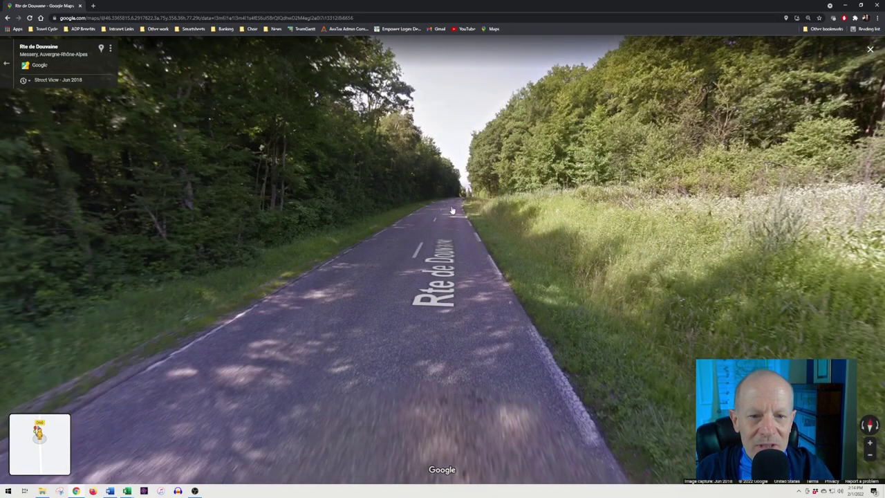
{"action": "left_click", "coordinate": [453, 210]}
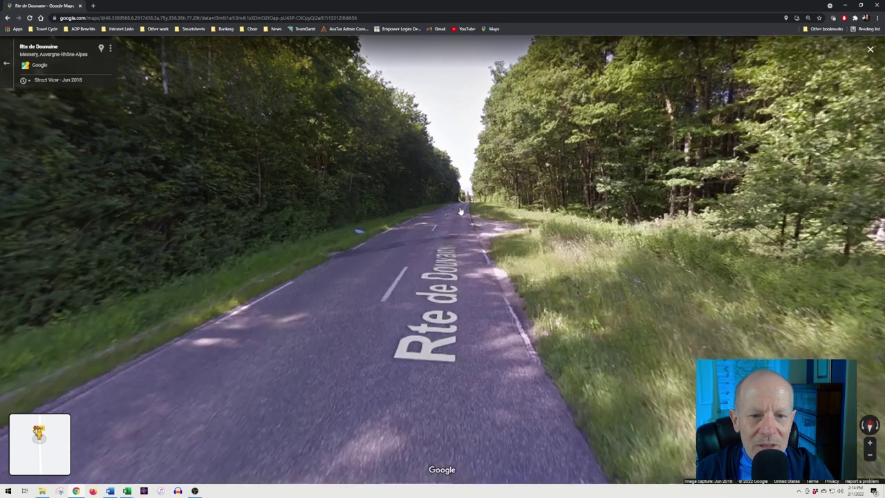
{"action": "left_click", "coordinate": [460, 210]}
{"action": "left_click", "coordinate": [469, 211]}
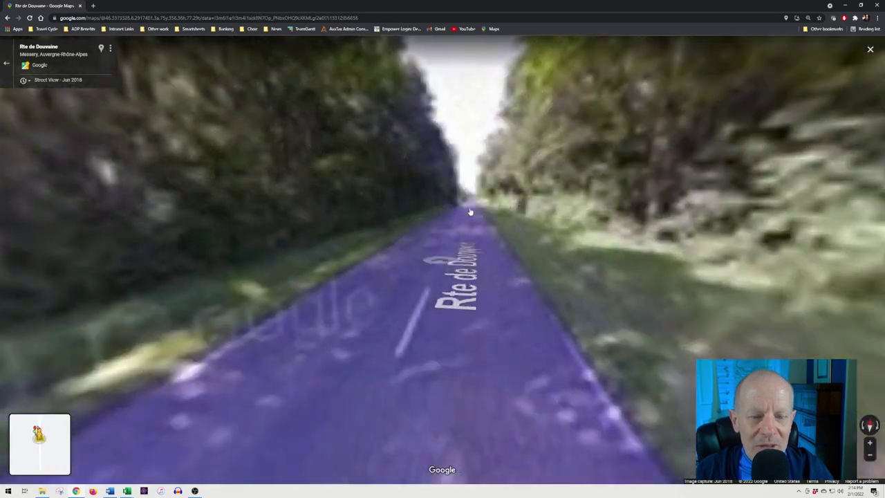
{"action": "left_click", "coordinate": [473, 216]}
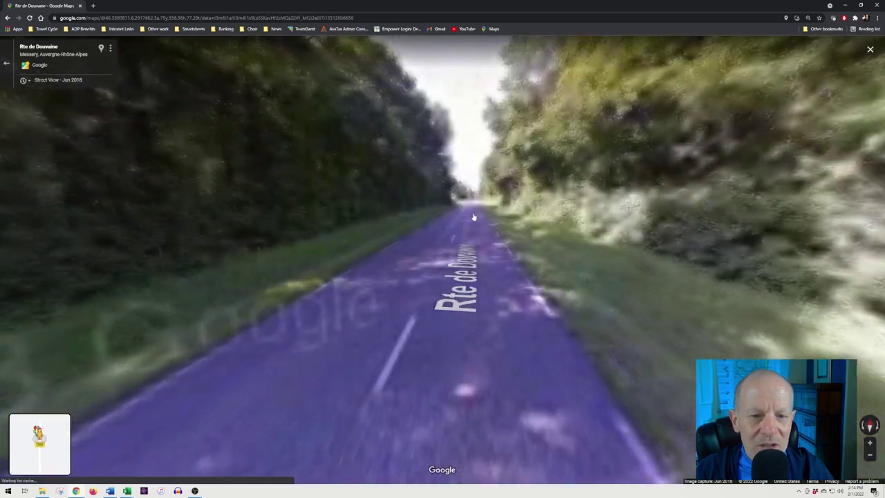
{"action": "left_click", "coordinate": [471, 217]}
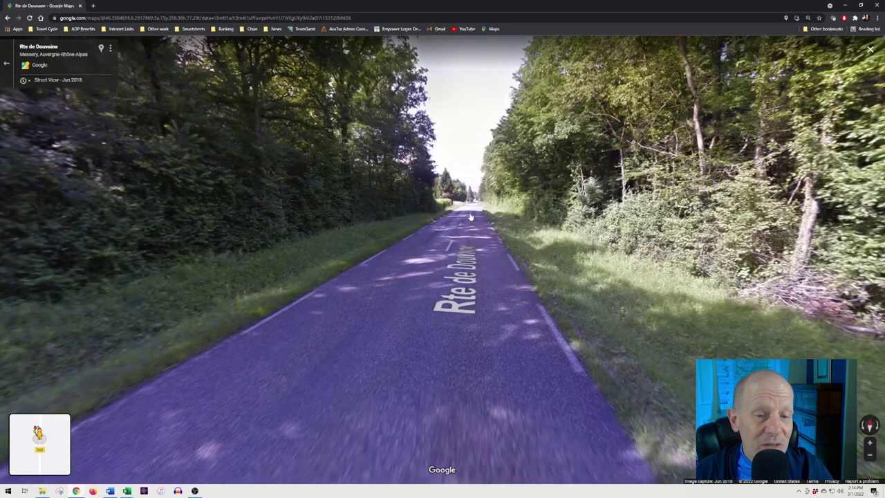
{"action": "left_click", "coordinate": [470, 218]}
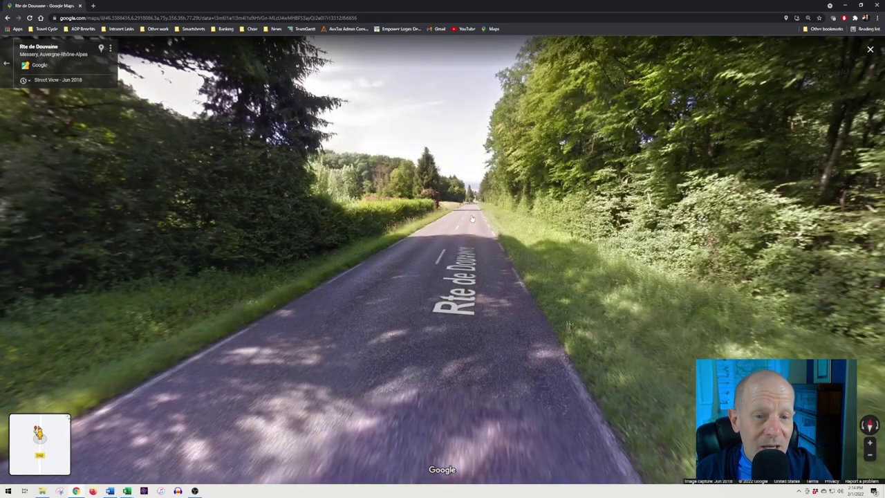
{"action": "left_click", "coordinate": [471, 219]}
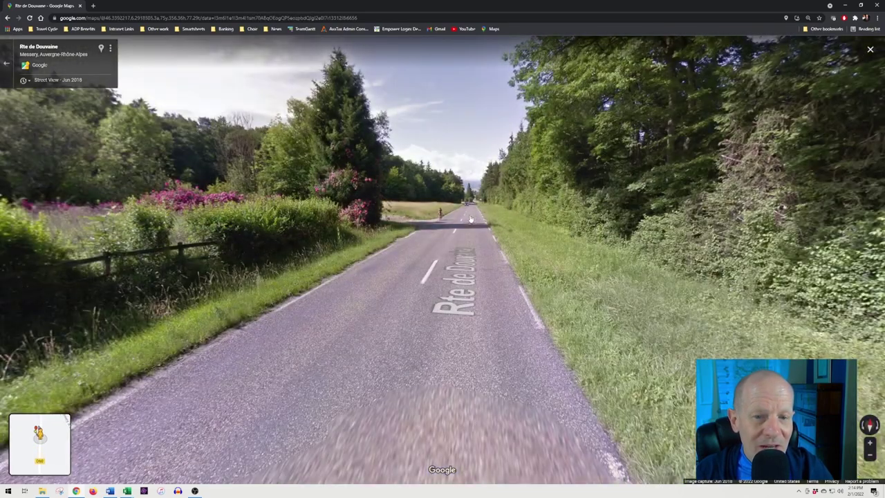
{"action": "left_click", "coordinate": [459, 226]}
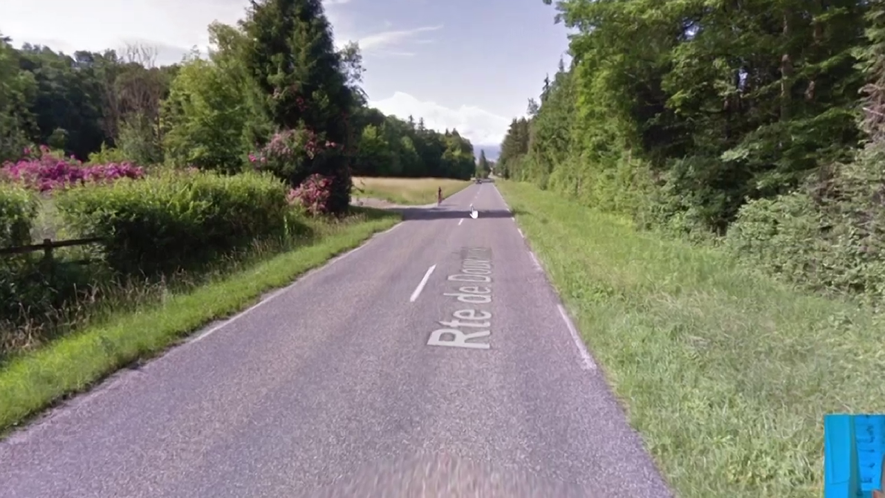
{"action": "left_click", "coordinate": [472, 213]}
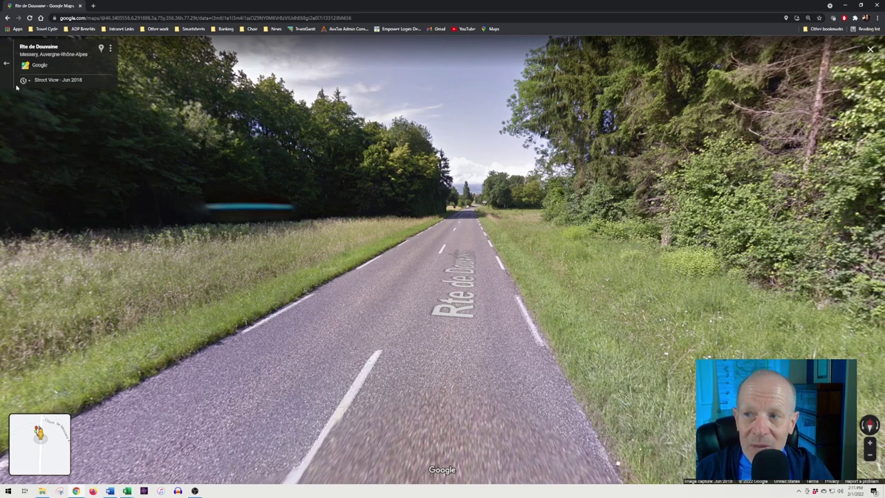
{"action": "left_click", "coordinate": [8, 67]}
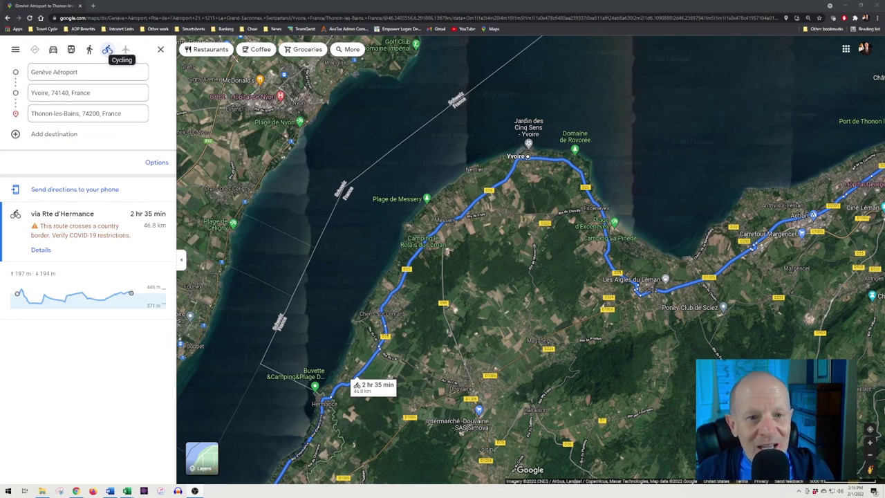
{"action": "left_click", "coordinate": [107, 49]}
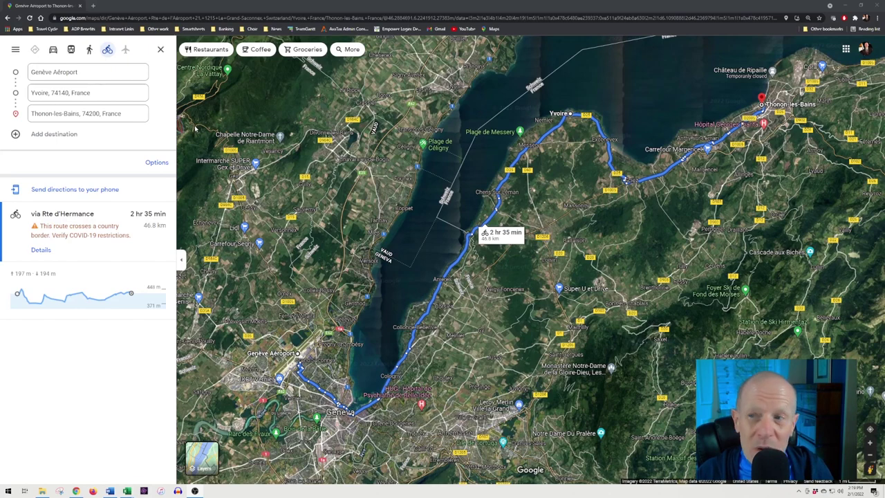
- Switch the trip to driving directions and set the route options to avoid highways, tolls and ferries
{"action": "left_click", "coordinate": [53, 50]}
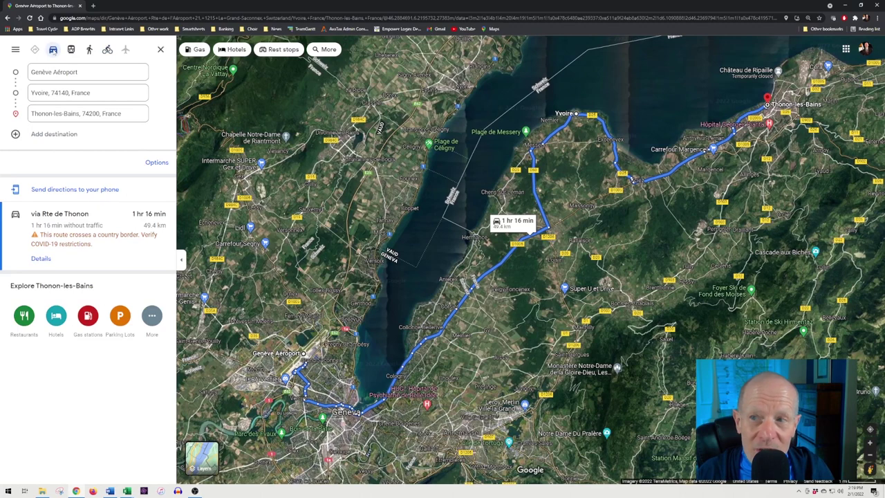
{"action": "left_click", "coordinate": [156, 163]}
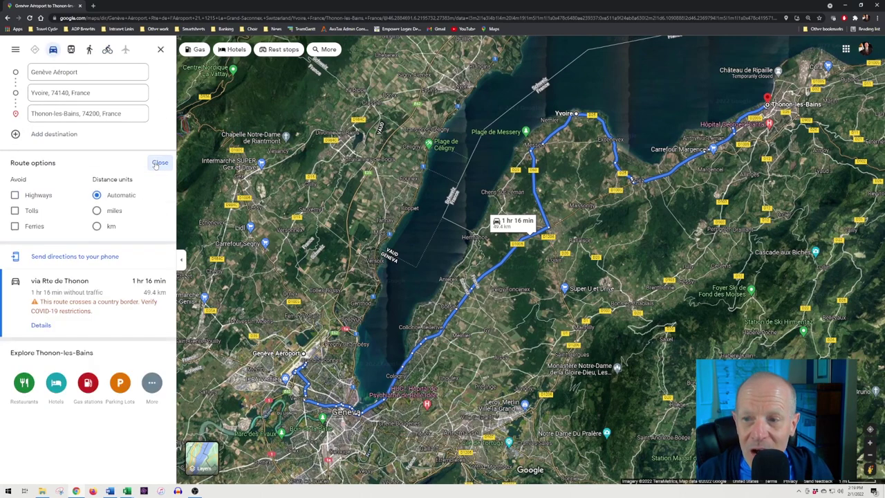
{"action": "left_click", "coordinate": [15, 195]}
{"action": "left_click", "coordinate": [14, 210]}
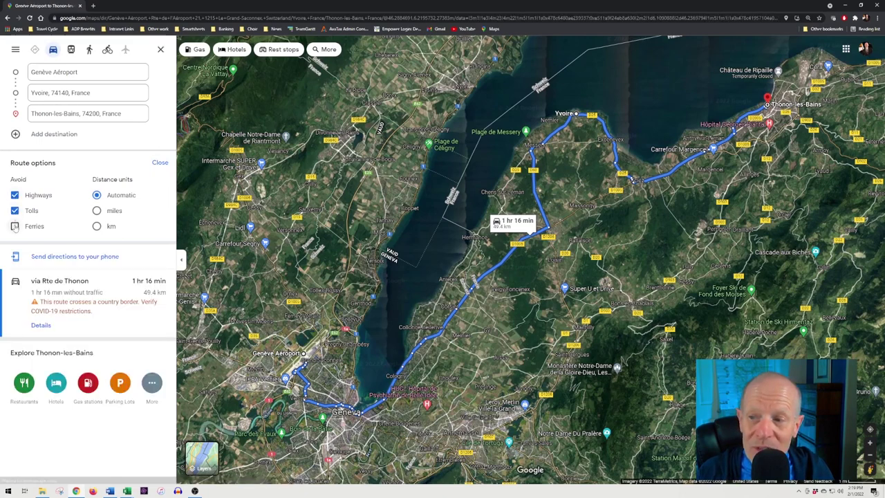
{"action": "left_click", "coordinate": [14, 225]}
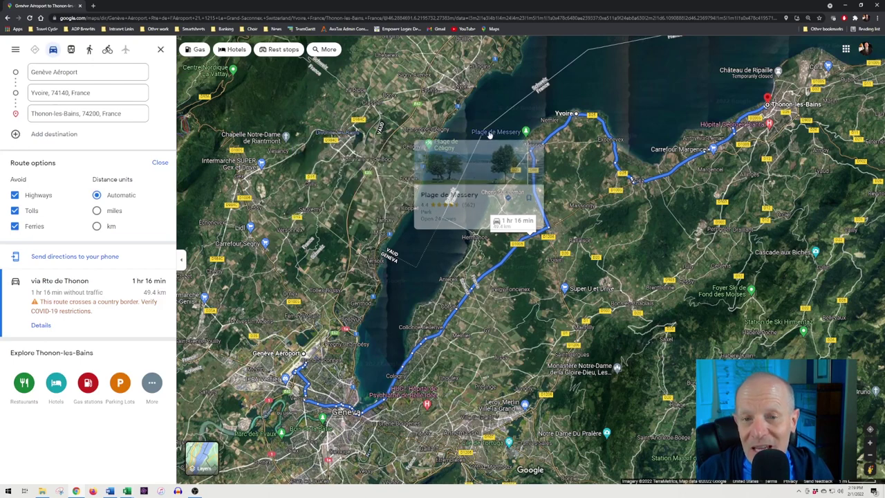
{"action": "mouse_move", "coordinate": [580, 293]}
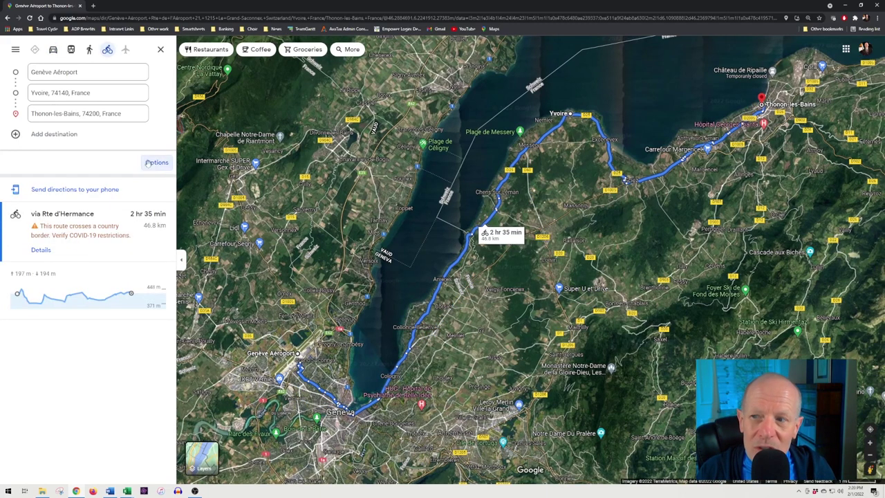
- Remove the Thonon-les-Bains stop and replace Yvoire with Carrefour Margencel as the destination
{"action": "left_click", "coordinate": [161, 113]}
{"action": "left_click", "coordinate": [99, 93]}
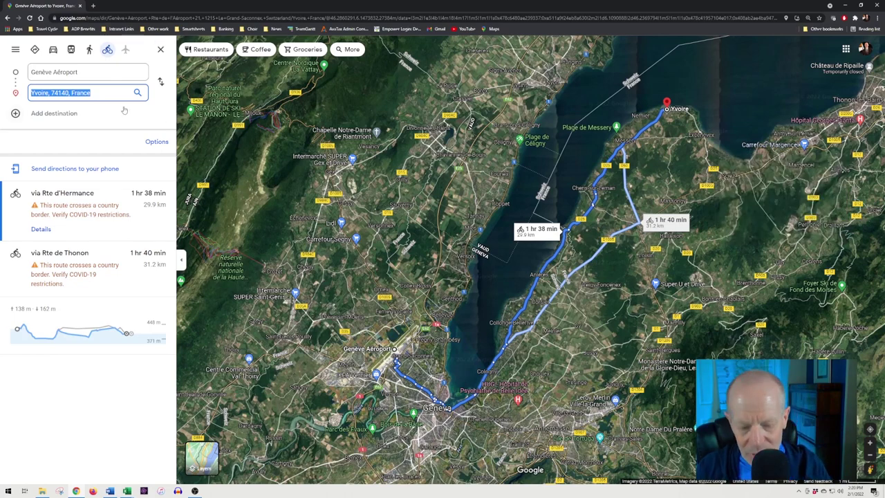
{"action": "type", "text": "carrefour"}
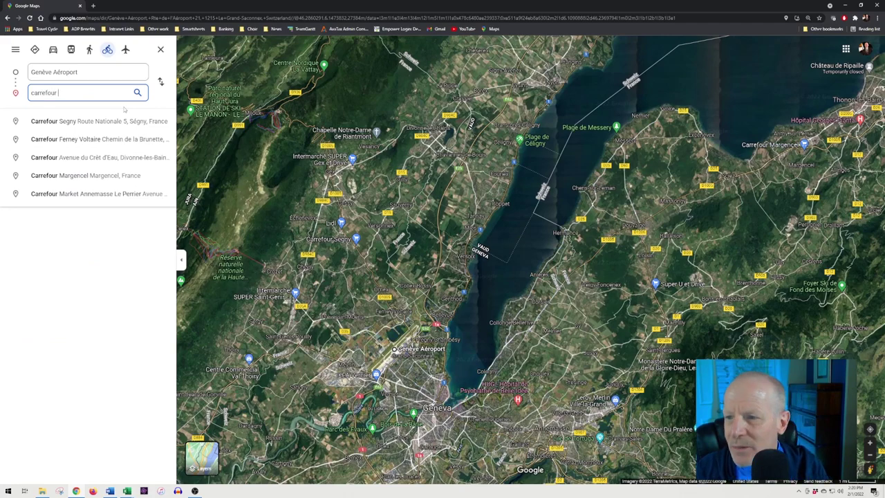
{"action": "left_click", "coordinate": [86, 175]}
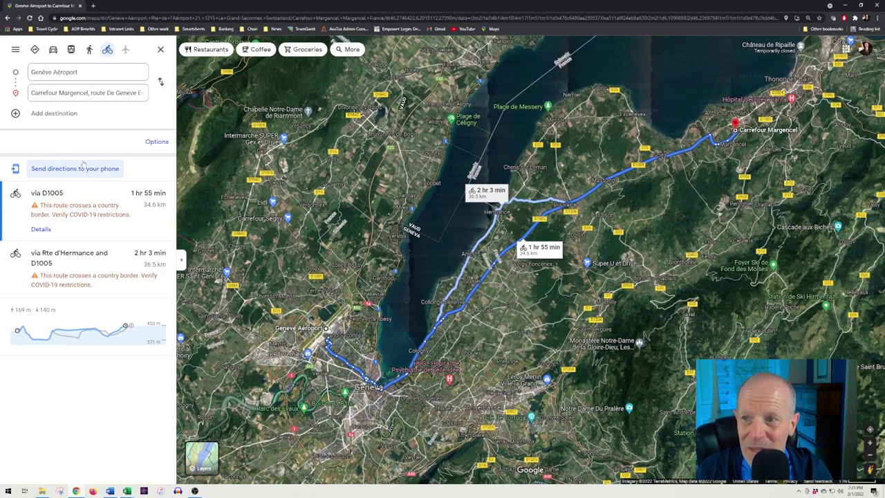
- Replace the Carrefour Margencel destination with Col de la Croix in Ollon, Switzerland
{"action": "left_click", "coordinate": [128, 93]}
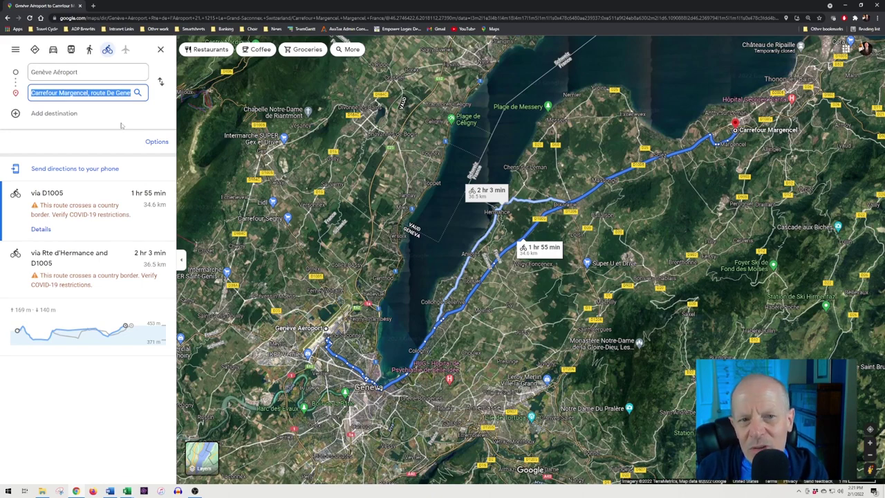
{"action": "type", "text": "c"}
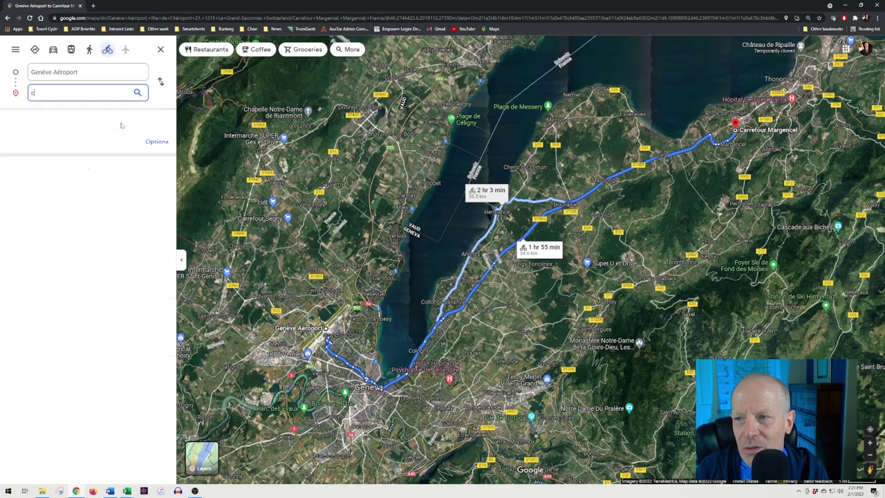
{"action": "type", "text": "ol de la"}
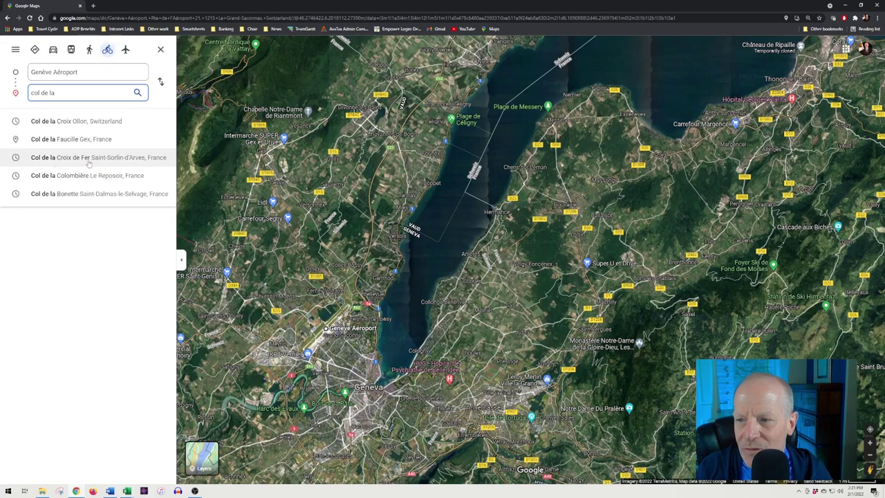
{"action": "left_click", "coordinate": [77, 122]}
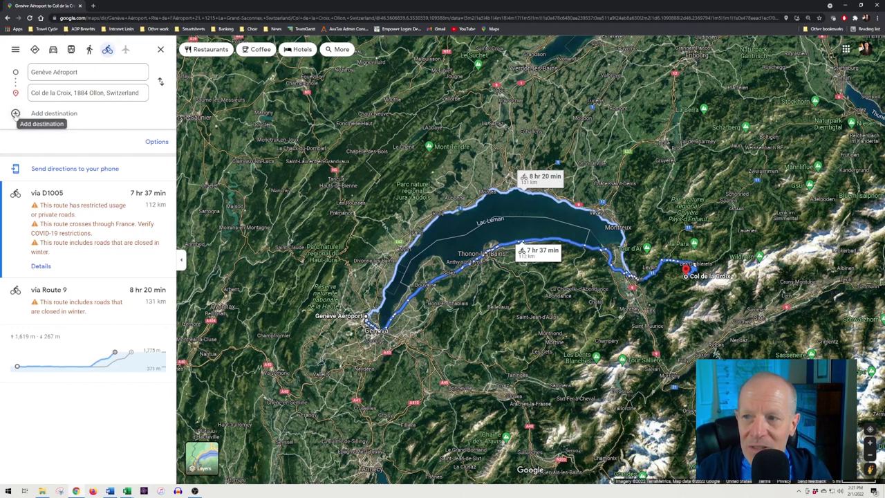
- Add Gstaad in Saanen, Switzerland, as a further destination after Col de la Croix
{"action": "left_click", "coordinate": [42, 113]}
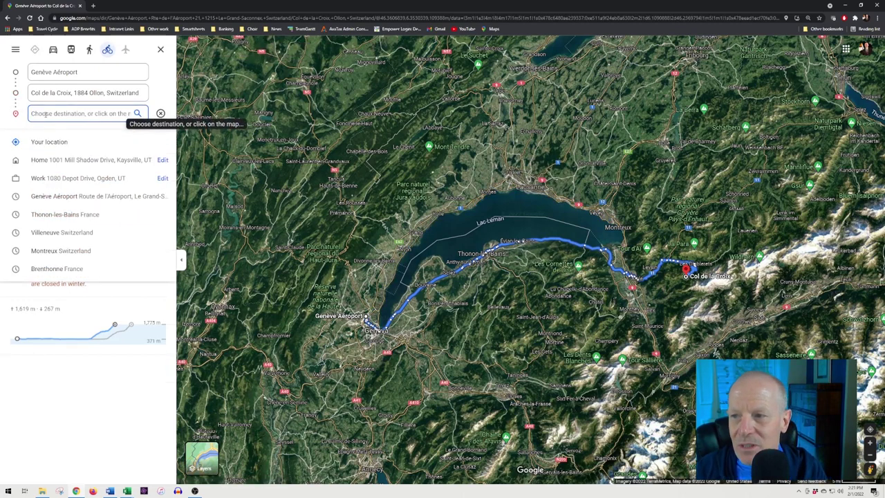
{"action": "type", "text": "gsta"}
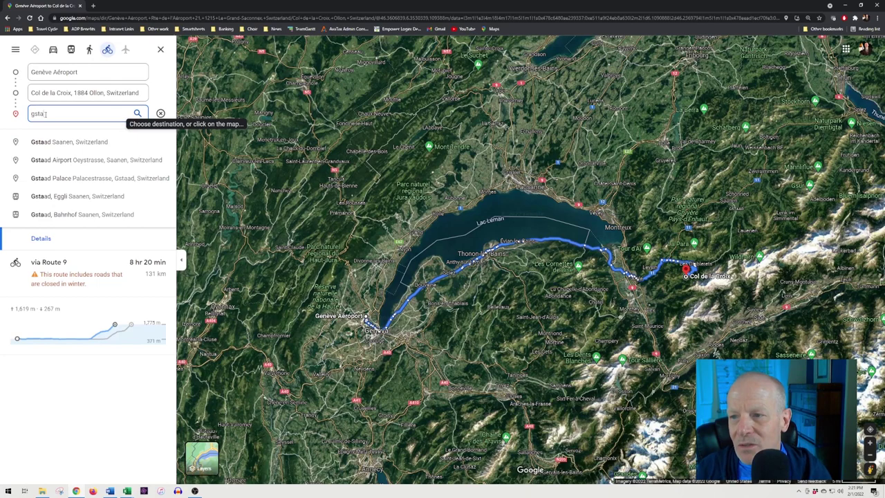
{"action": "left_click", "coordinate": [82, 143]}
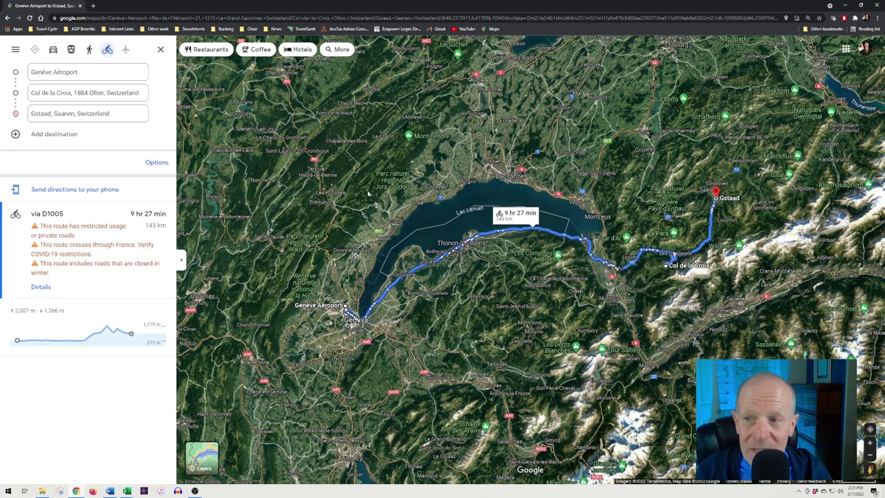
{"action": "left_click", "coordinate": [37, 92]}
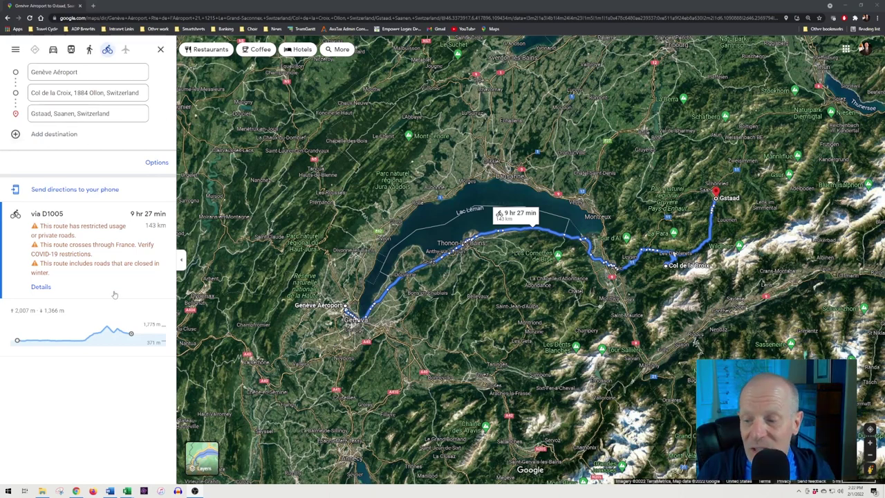
- Switch to the Route des Grandes Alpes workbook in Excel and review the start, climb and finish of the Col de Joux Plane and Col de Romme segments
{"action": "mouse_move", "coordinate": [127, 491]}
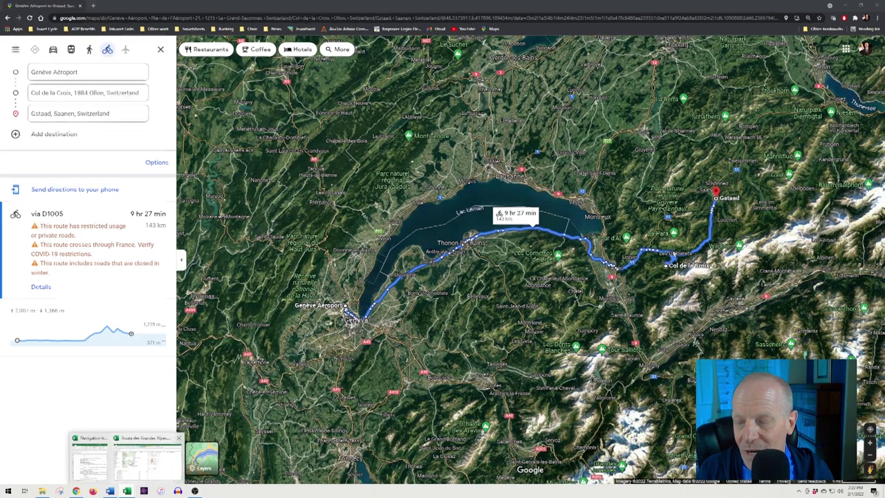
{"action": "left_click", "coordinate": [157, 442]}
{"action": "scroll", "coordinate": [150, 305], "scroll_direction": "up", "scroll_amount": 5}
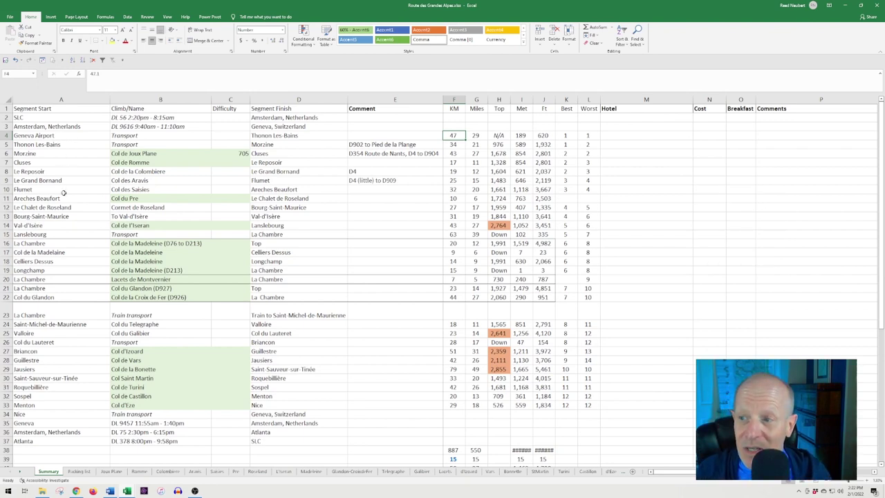
{"action": "left_click", "coordinate": [58, 153]}
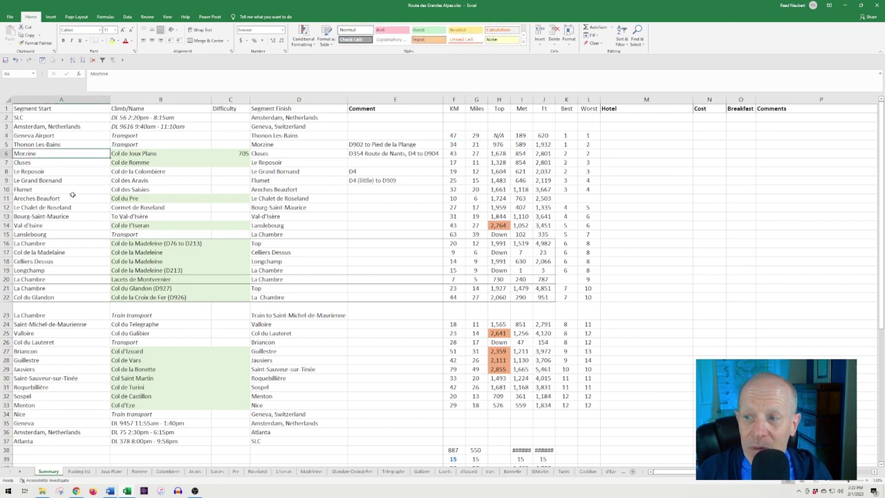
{"action": "left_click", "coordinate": [141, 154]}
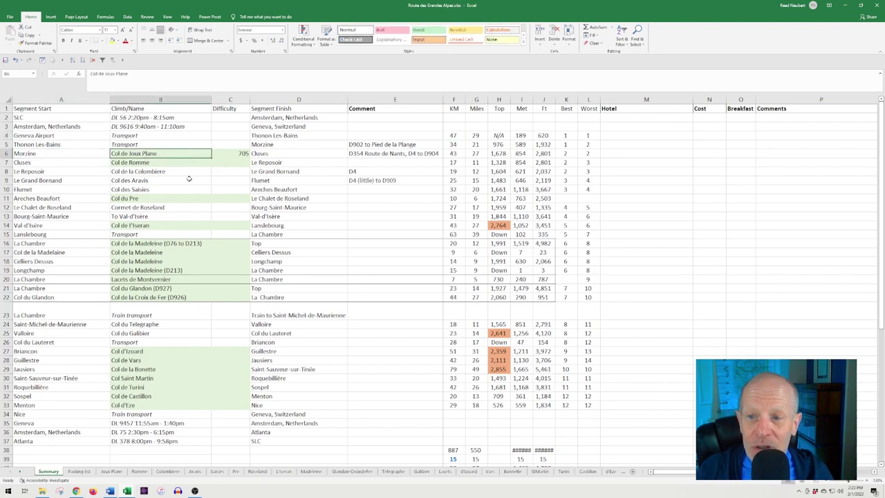
{"action": "left_click", "coordinate": [271, 154]}
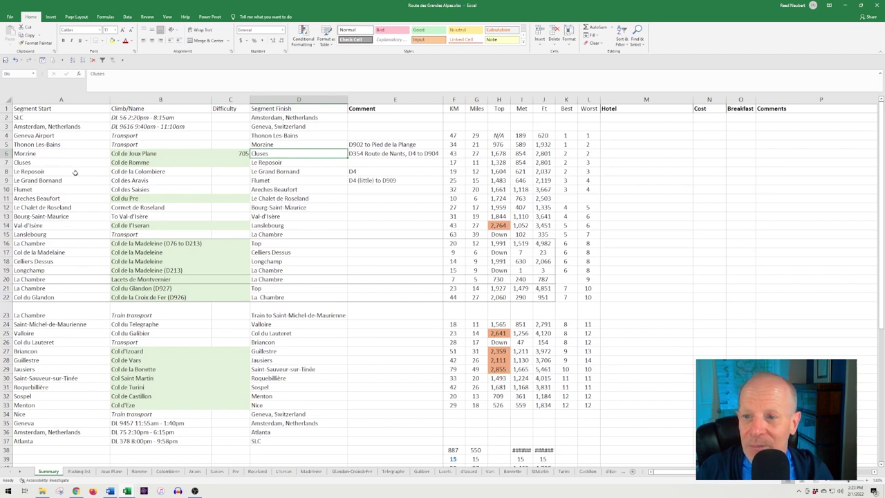
{"action": "left_click", "coordinate": [46, 163]}
{"action": "left_click", "coordinate": [156, 162]}
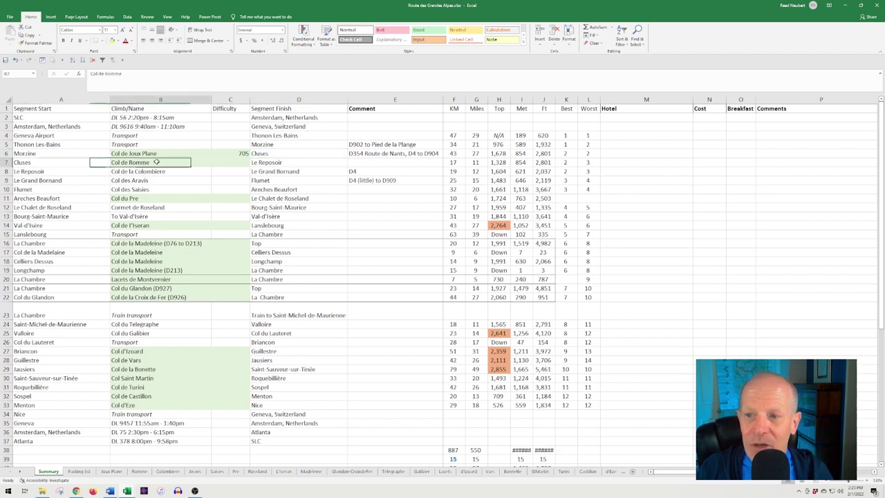
{"action": "left_click", "coordinate": [274, 162]}
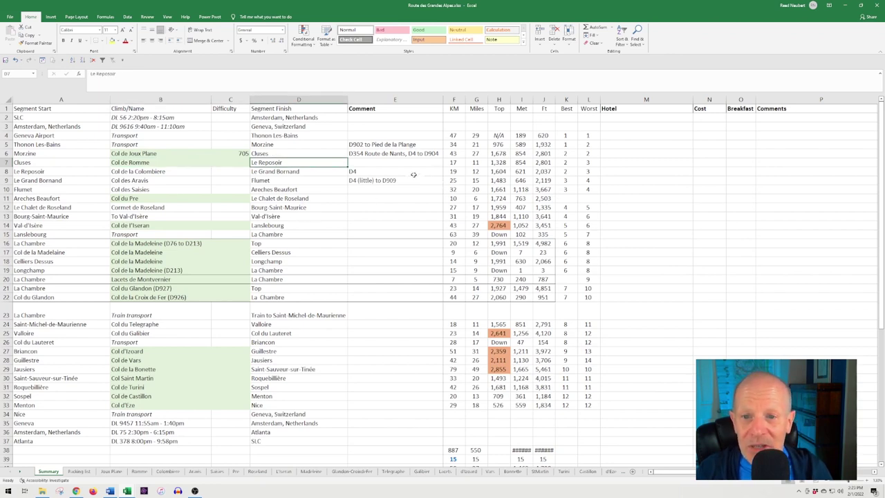
- Examine the distance, summit height and climbing figures of the Morzine to Cluses segment, and highlight the Col de la Colombière segment for comparison
{"action": "left_click_drag", "start_coordinate": [79, 156], "coordinate": [266, 155]}
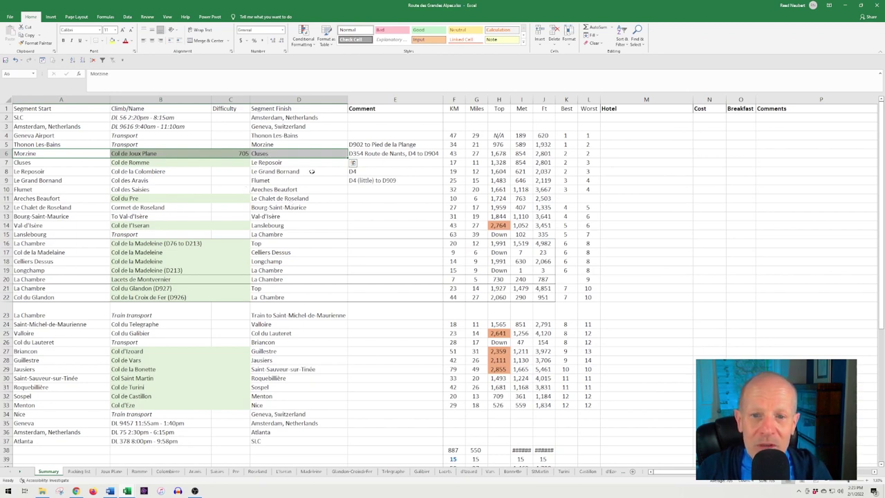
{"action": "left_click", "coordinate": [459, 153]}
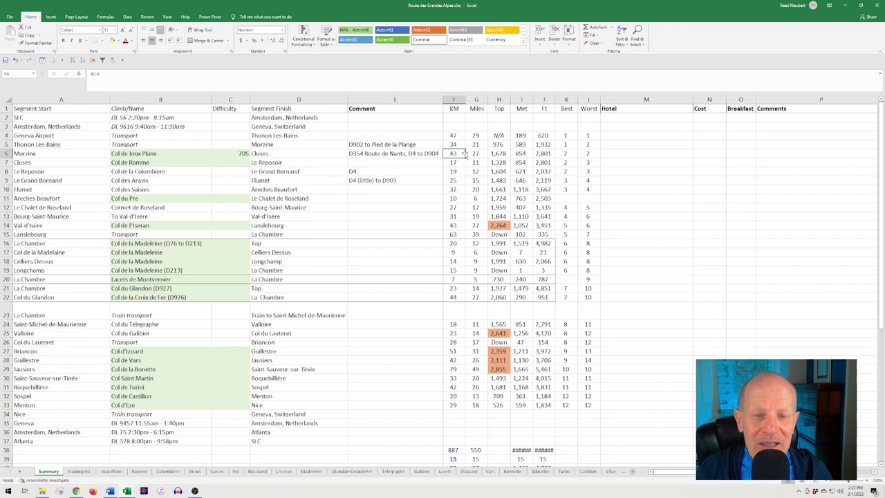
{"action": "left_click_drag", "start_coordinate": [459, 155], "coordinate": [475, 153]}
{"action": "left_click", "coordinate": [496, 154]}
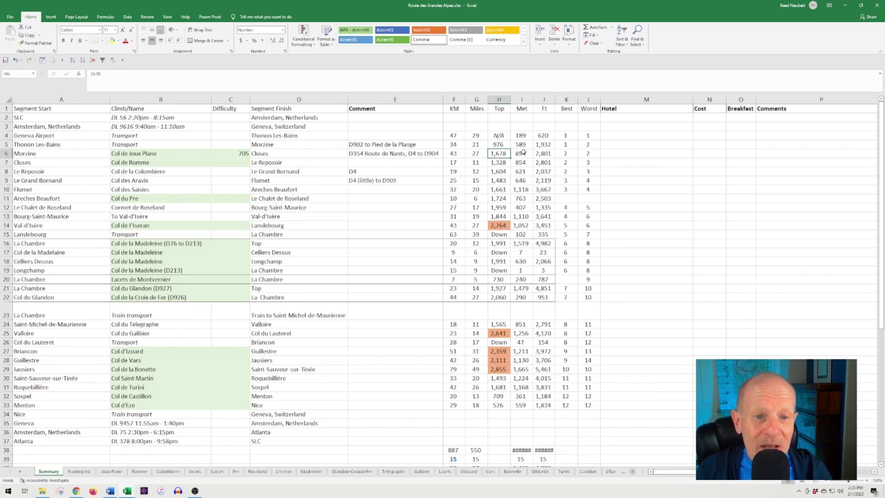
{"action": "left_click", "coordinate": [523, 153]}
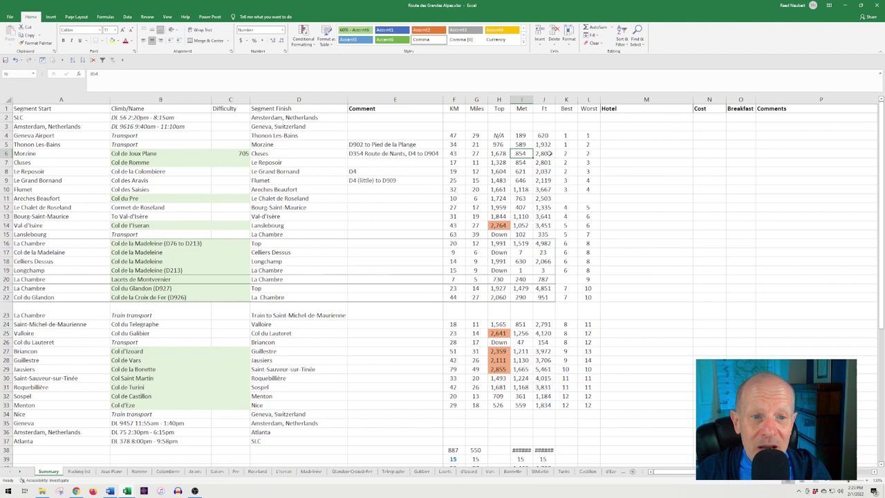
{"action": "left_click", "coordinate": [548, 153]}
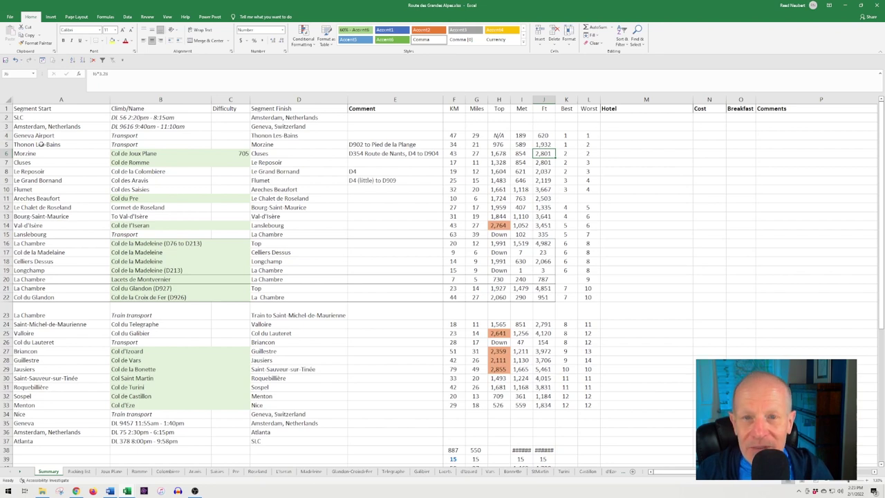
{"action": "left_click_drag", "start_coordinate": [61, 154], "coordinate": [281, 155]}
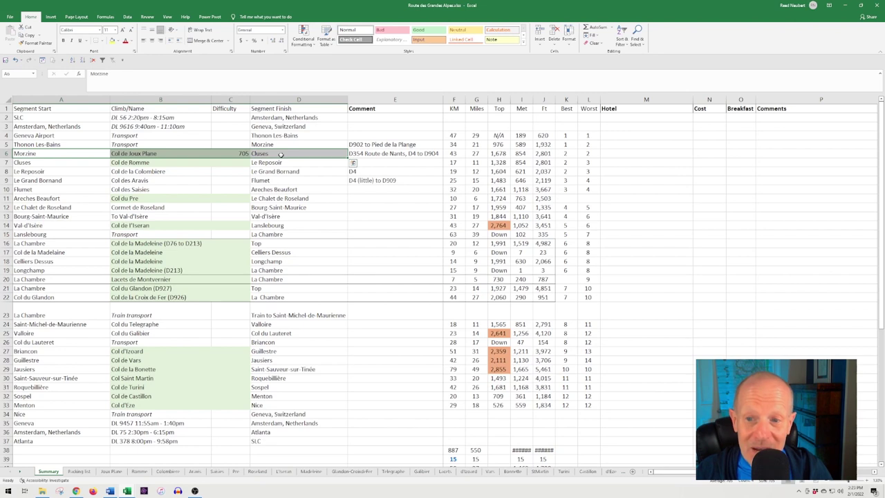
{"action": "left_click_drag", "start_coordinate": [90, 173], "coordinate": [258, 171]}
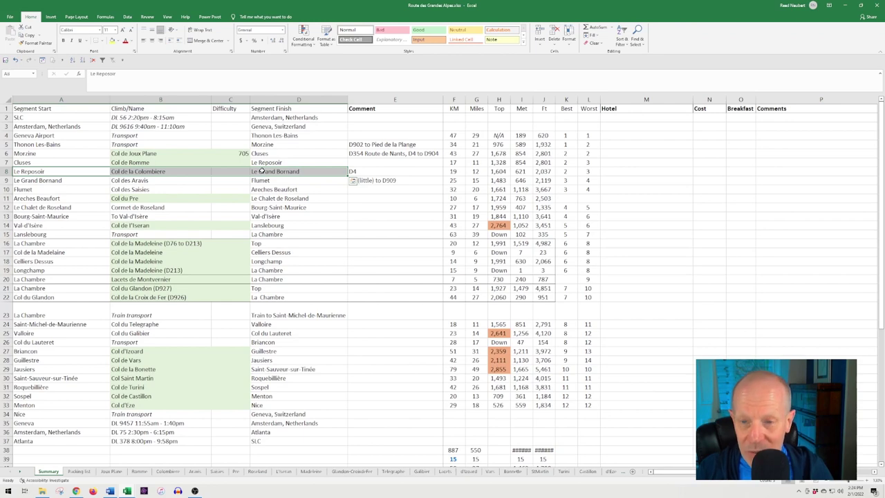
- Switch back to Google Maps in the browser and duplicate the tab with the Geneva airport to Gstaad route
{"action": "key", "text": "alt+Tab"}
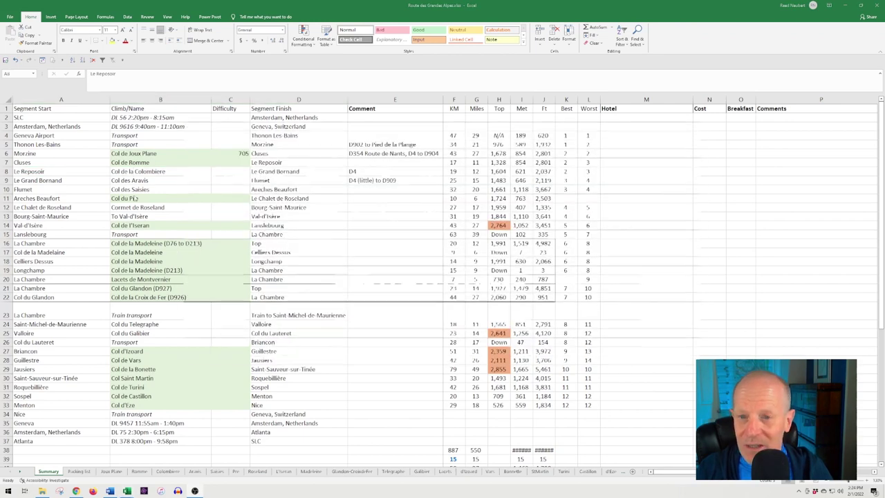
{"action": "key", "text": "alt+Tab"}
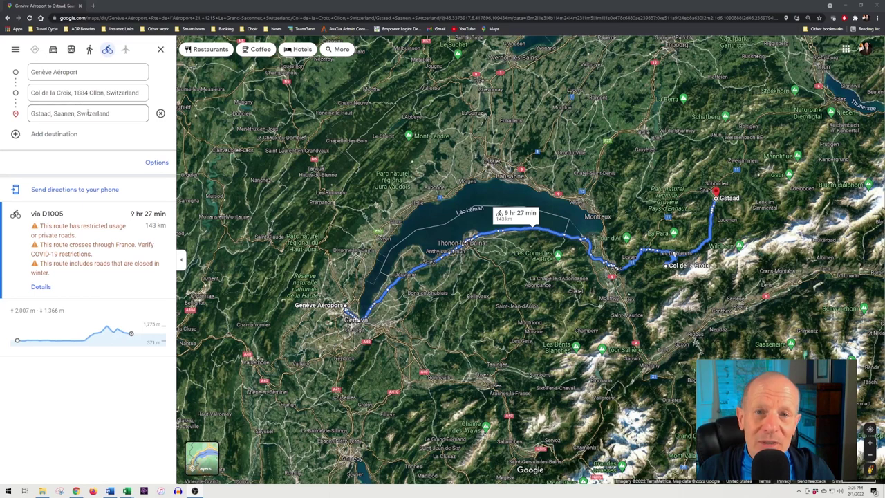
{"action": "right_click", "coordinate": [33, 6]}
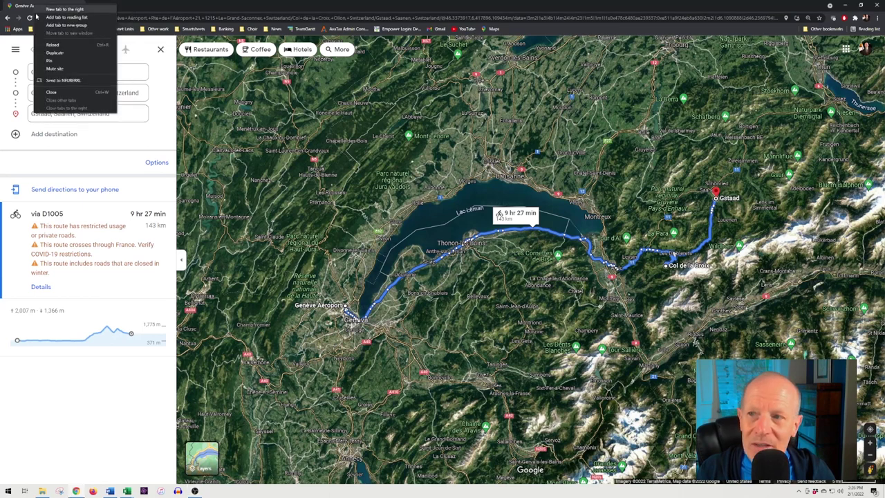
{"action": "left_click", "coordinate": [53, 53]}
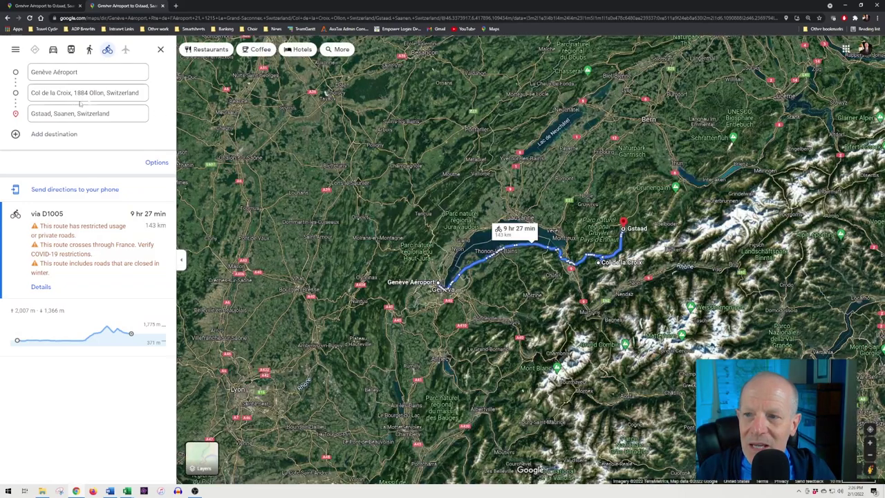
- In the duplicated trip, remove the Col de la Croix stop, make Gstaad the starting point and set Spiez, Switzerland, as the destination
{"action": "left_click", "coordinate": [160, 94]}
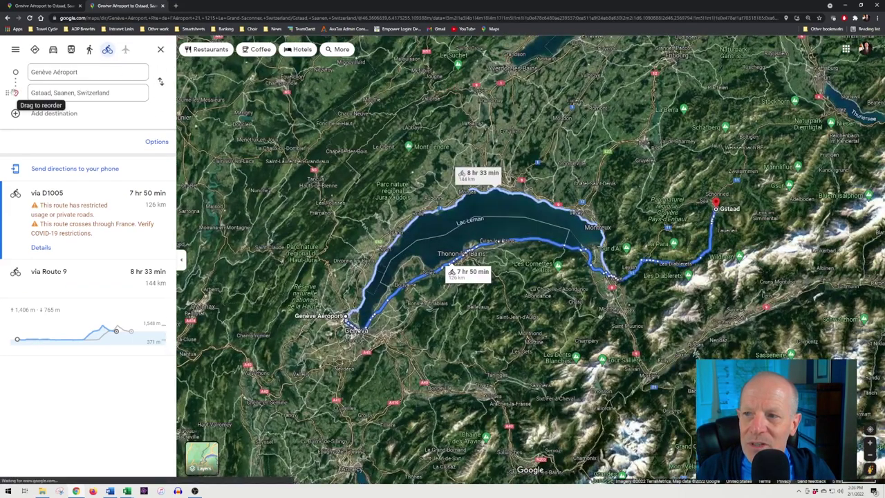
{"action": "left_click_drag", "start_coordinate": [13, 93], "coordinate": [13, 69]}
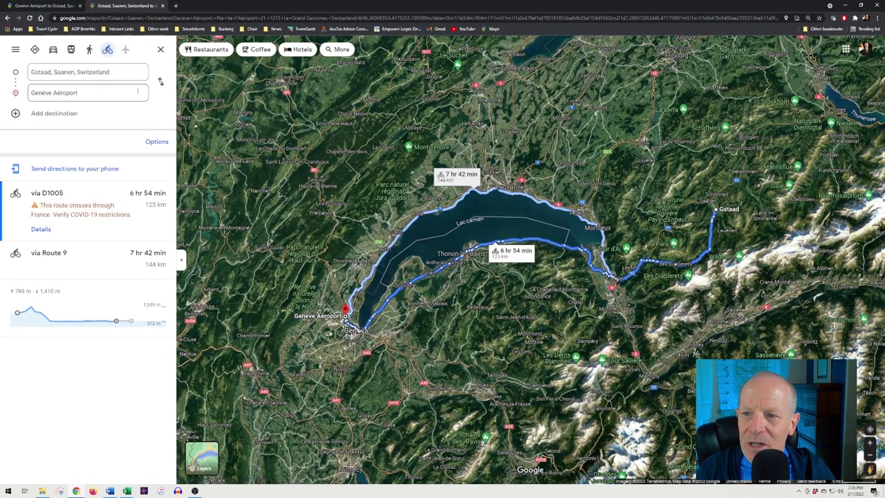
{"action": "left_click", "coordinate": [86, 92]}
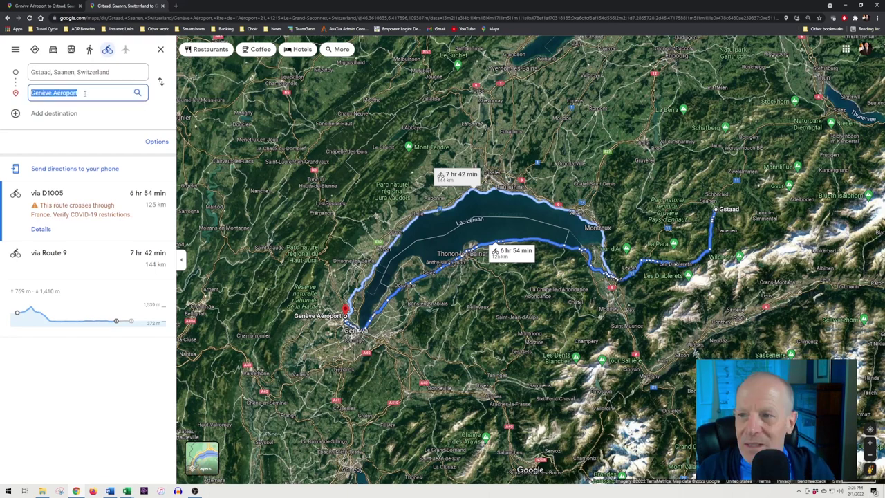
{"action": "type", "text": "spi"}
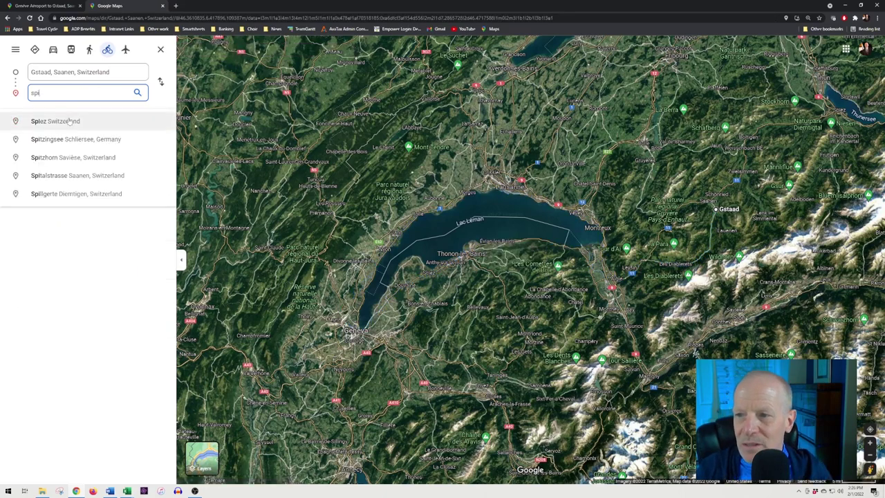
{"action": "left_click", "coordinate": [69, 122]}
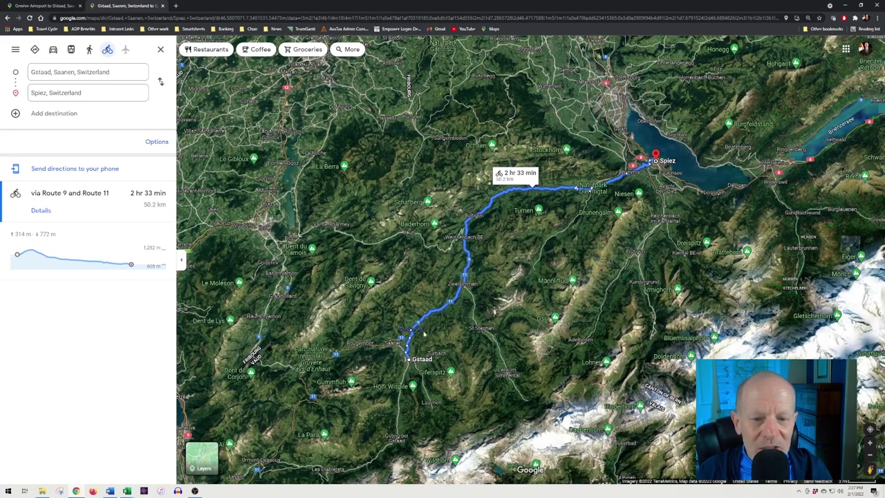
{"action": "scroll", "coordinate": [434, 309], "scroll_direction": "up", "scroll_amount": 3}
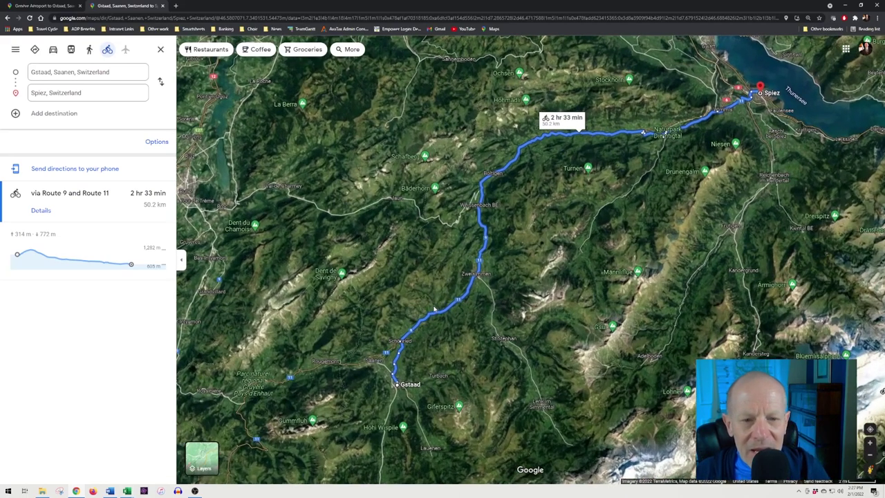
{"action": "scroll", "coordinate": [469, 289], "scroll_direction": "down", "scroll_amount": 2}
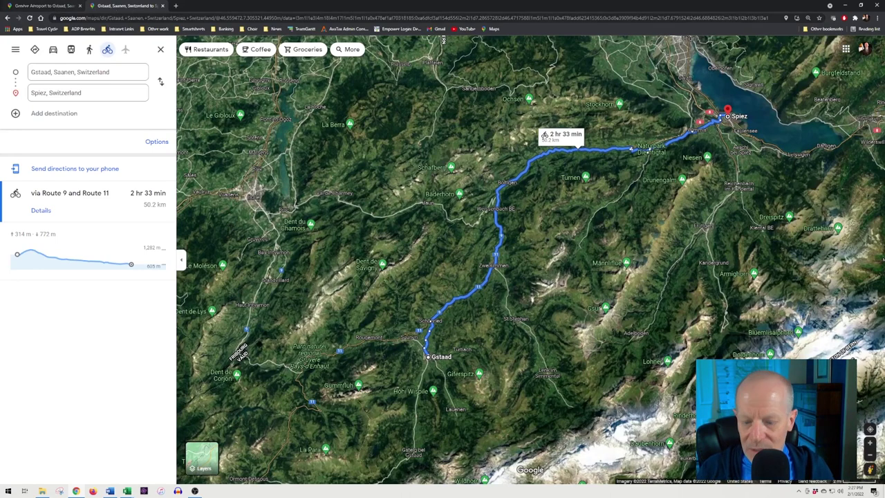
{"action": "key", "text": "alt+Tab"}
{"action": "key", "text": "alt+Tab"}
{"action": "key", "text": "alt+Tab"}
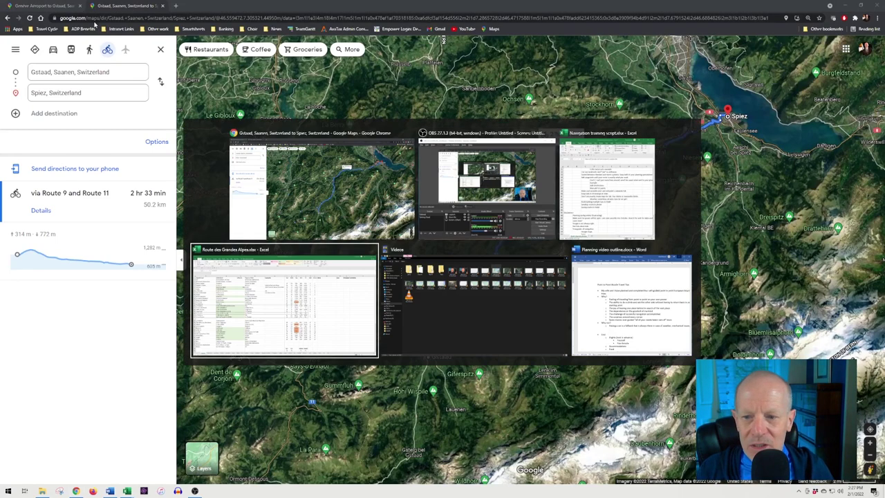
{"action": "key", "text": "alt+Tab"}
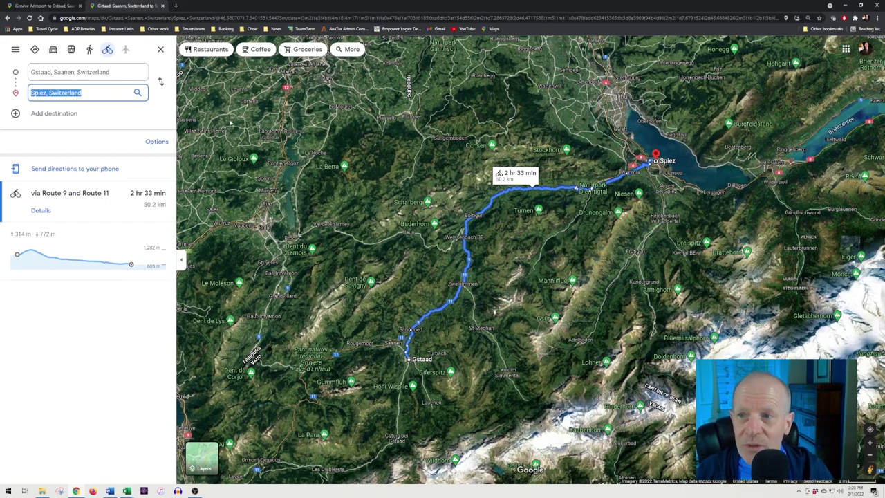
- Duplicate the Gstaad to Spiez tab and change its route to start in Spiez and end in Lauterbrunnen, Switzerland
{"action": "right_click", "coordinate": [138, 9]}
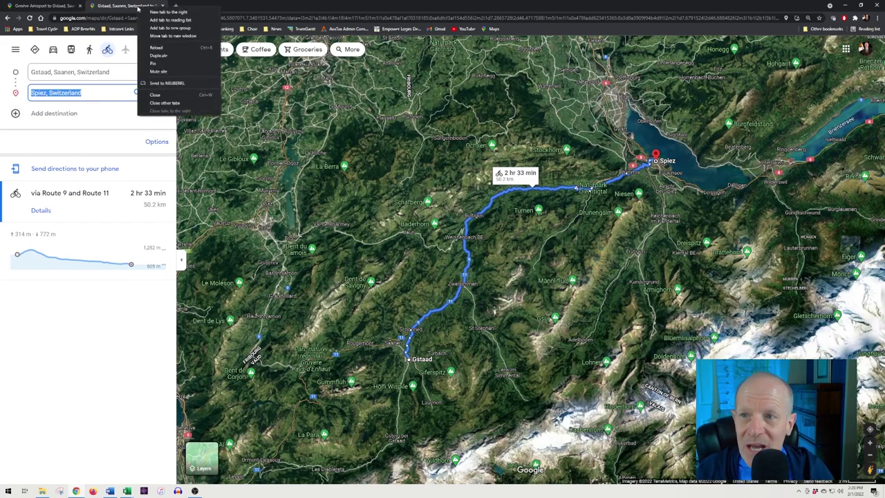
{"action": "left_click", "coordinate": [159, 41]}
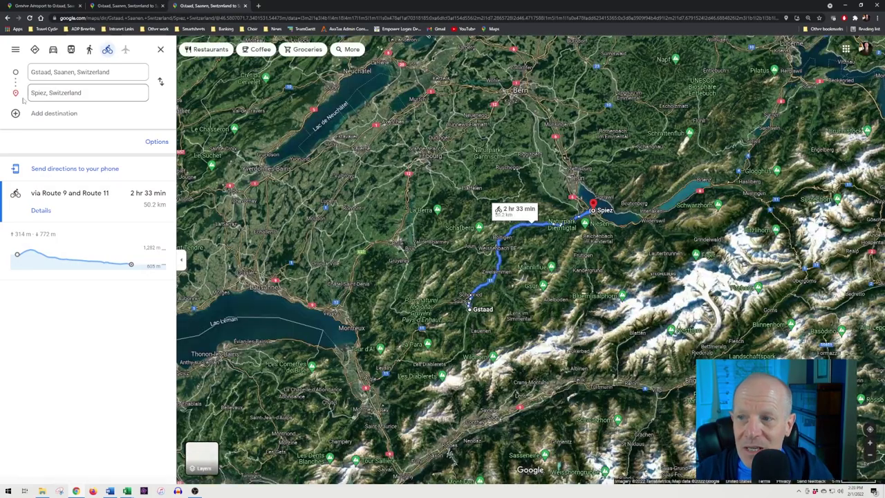
{"action": "left_click_drag", "start_coordinate": [15, 92], "coordinate": [15, 72]}
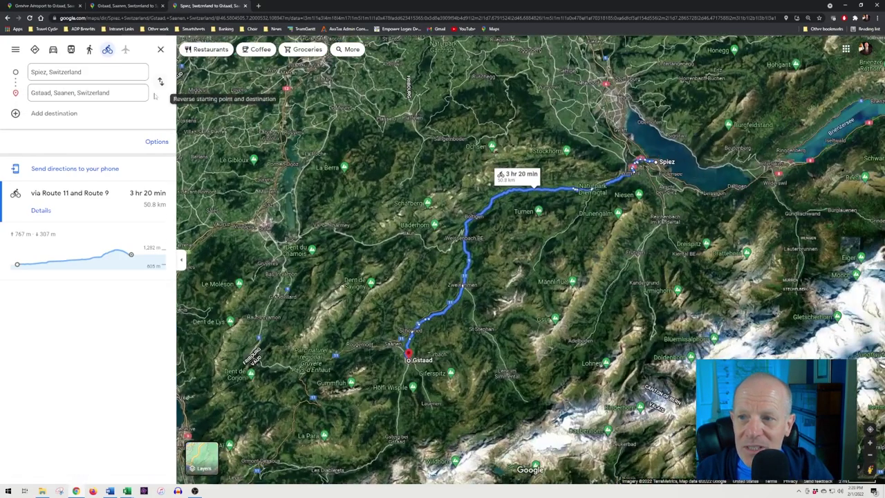
{"action": "left_click", "coordinate": [125, 92]}
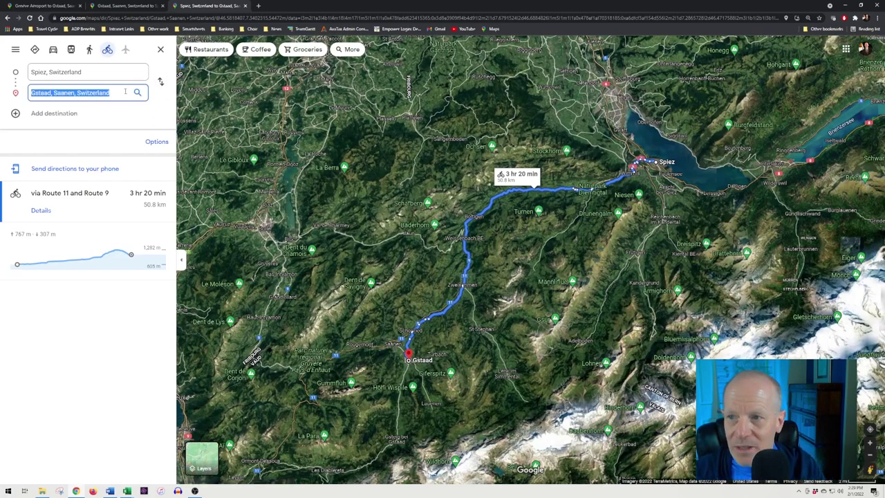
{"action": "type", "text": "lauter"}
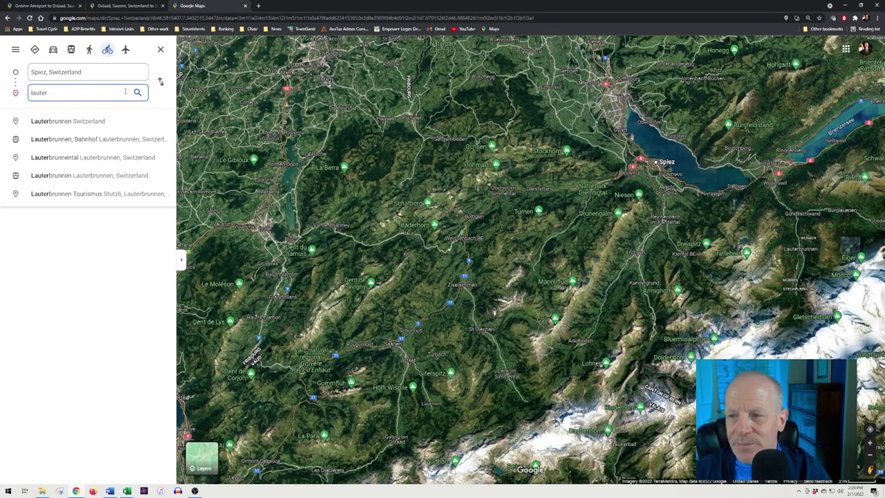
{"action": "left_click", "coordinate": [106, 118]}
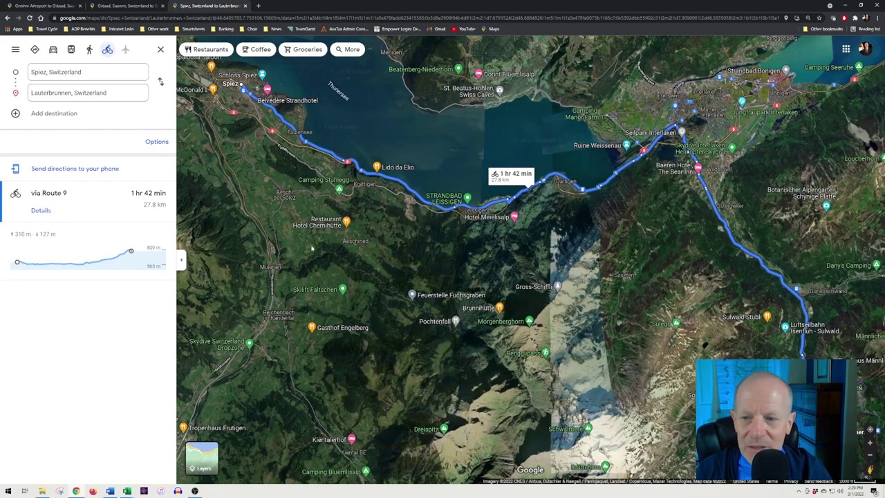
- Show the default map with the biking layer and examine the cycling route along the Thunersee shore between Spiez and Interlaken
{"action": "left_click", "coordinate": [204, 455]}
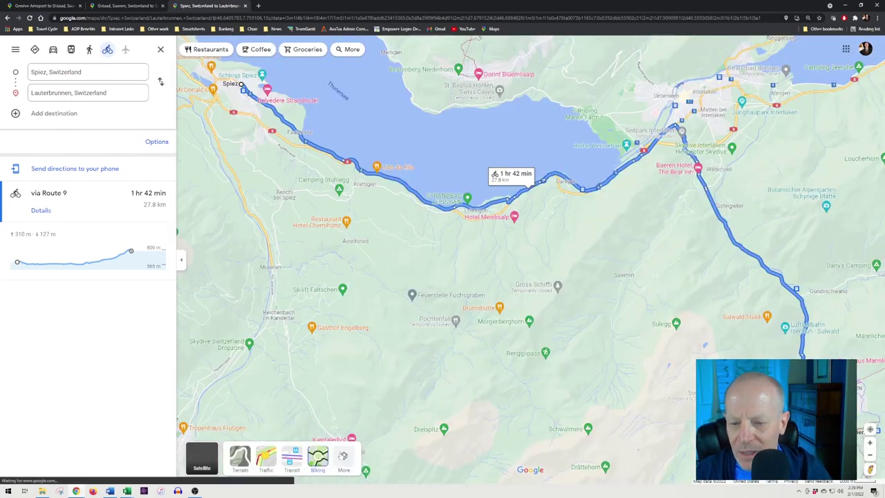
{"action": "left_click_drag", "start_coordinate": [380, 233], "coordinate": [421, 324]}
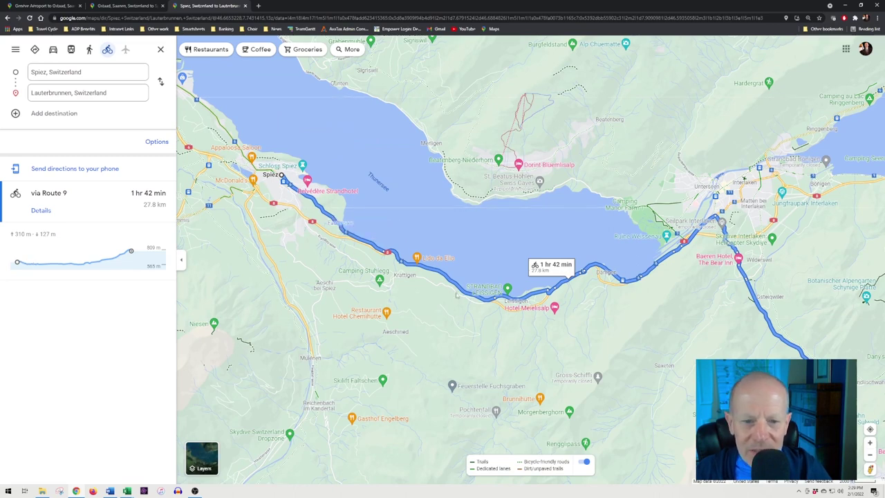
{"action": "scroll", "coordinate": [456, 283], "scroll_direction": "up", "scroll_amount": 2}
{"action": "scroll", "coordinate": [466, 292], "scroll_direction": "up", "scroll_amount": 5}
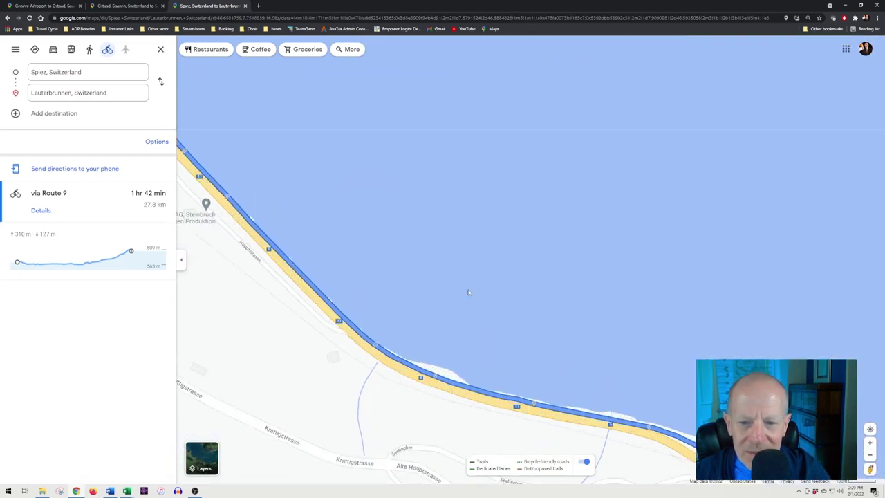
{"action": "scroll", "coordinate": [468, 292], "scroll_direction": "up", "scroll_amount": 3}
{"action": "left_click_drag", "start_coordinate": [371, 355], "coordinate": [445, 95]}
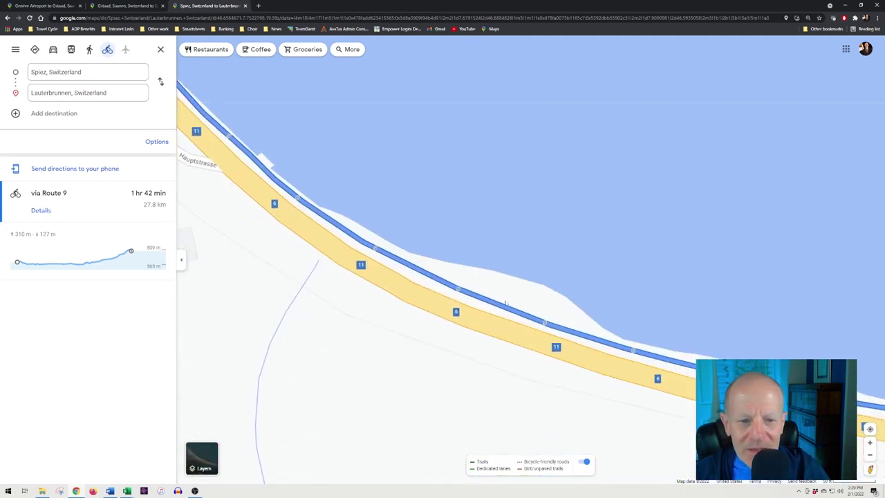
{"action": "scroll", "coordinate": [441, 319], "scroll_direction": "down", "scroll_amount": 2}
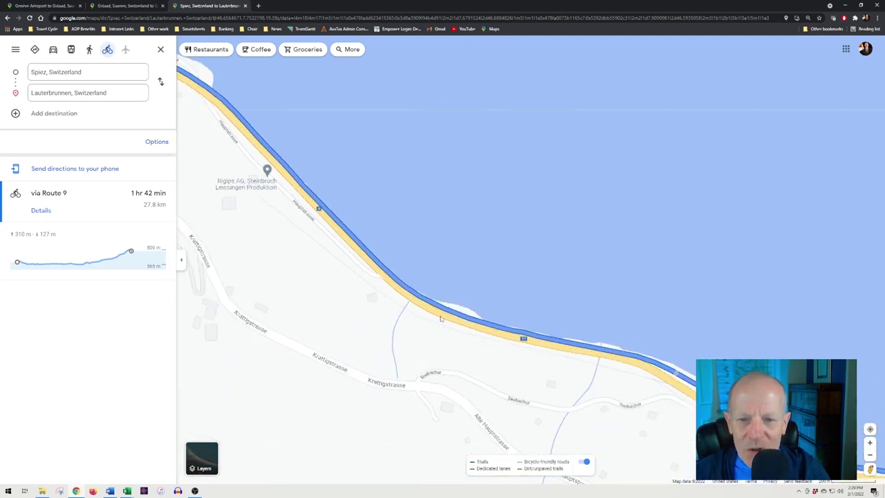
{"action": "scroll", "coordinate": [440, 319], "scroll_direction": "down", "scroll_amount": 5}
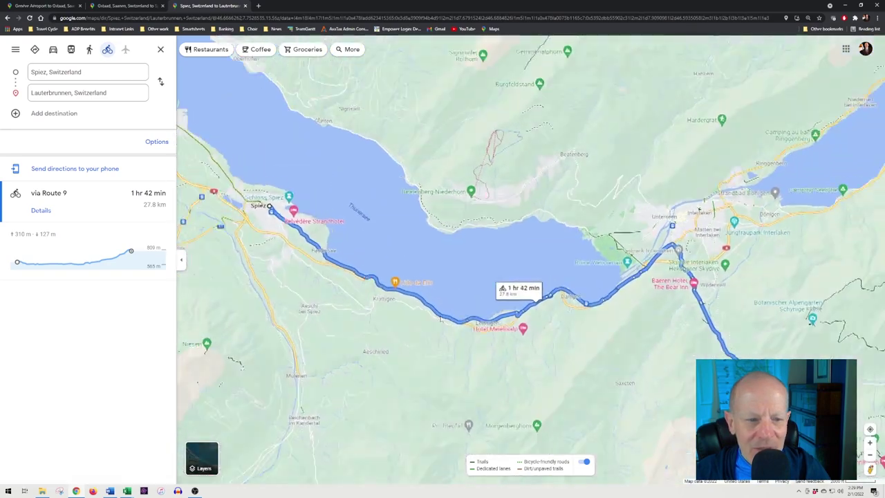
{"action": "scroll", "coordinate": [440, 318], "scroll_direction": "down", "scroll_amount": 3}
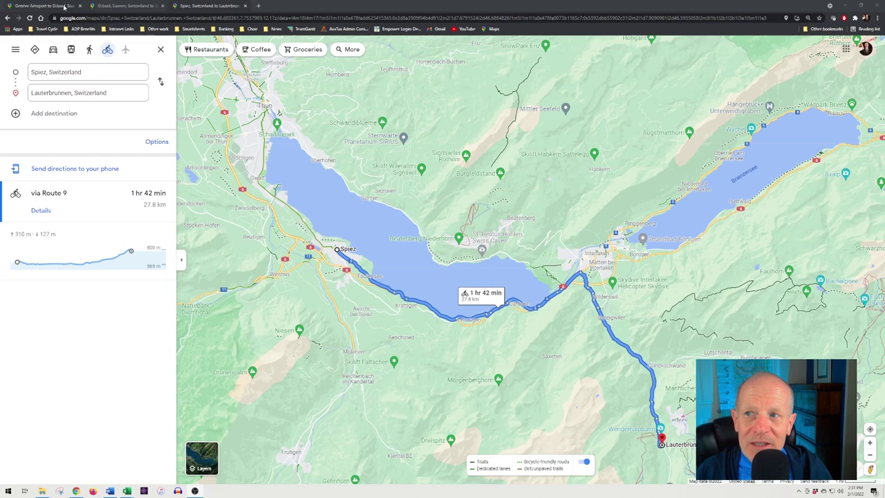
- Bookmark all open route tabs inside a new Switzerland folder under Travel Cycle
{"action": "right_click", "coordinate": [304, 9]}
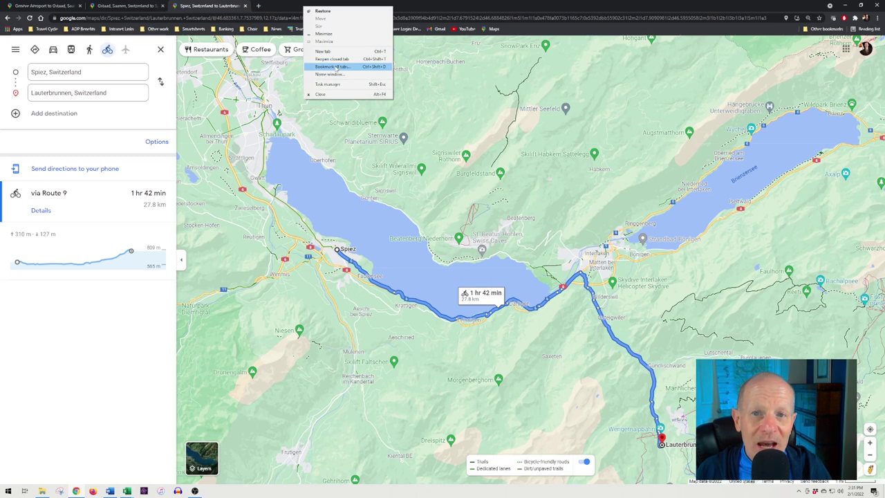
{"action": "left_click", "coordinate": [336, 67]}
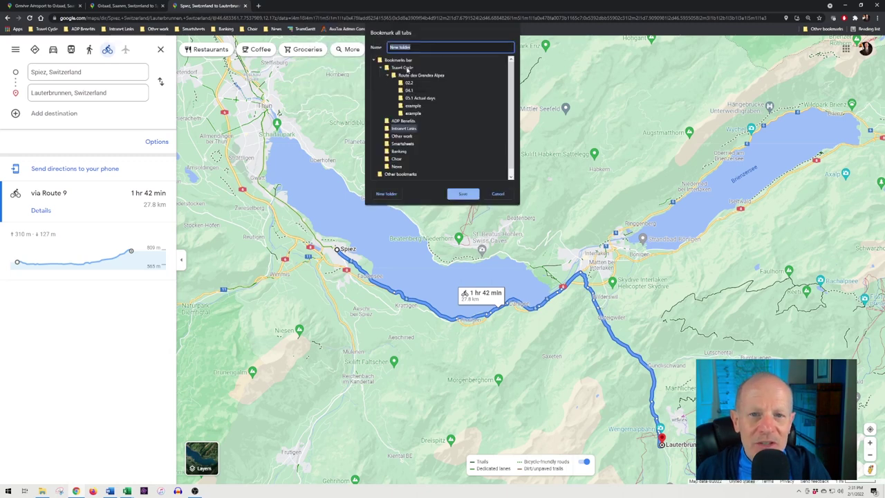
{"action": "left_click", "coordinate": [407, 69]}
{"action": "left_click", "coordinate": [385, 194]}
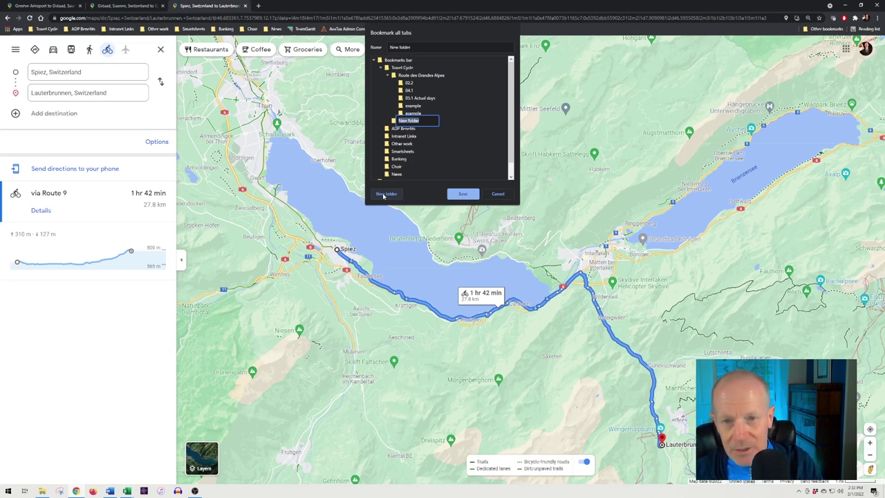
{"action": "key", "text": "Return"}
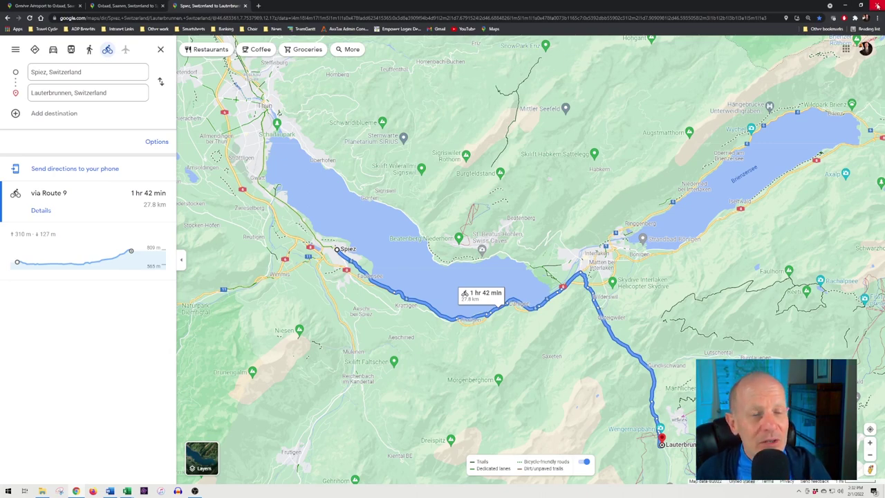
- Close the browser, reopen Chrome and open all the route bookmarks saved in New folder under Travel Cycle's Switzerland folder
{"action": "key", "text": "alt+Tab"}
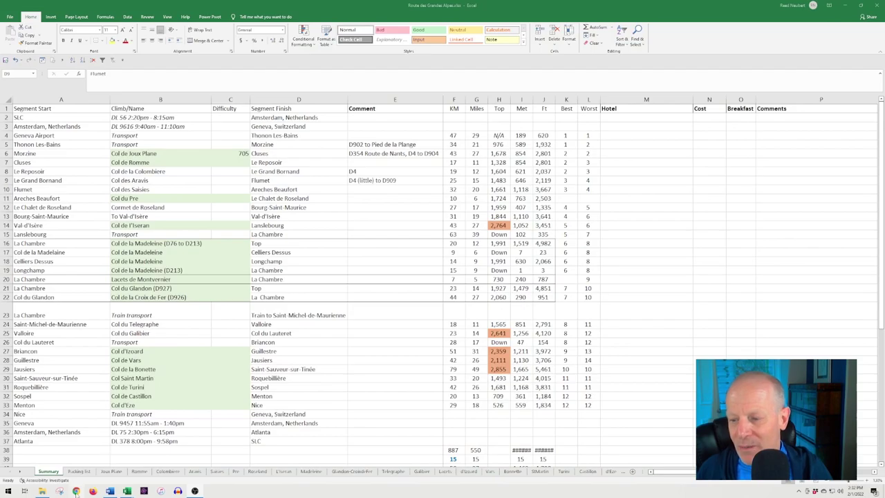
{"action": "left_click", "coordinate": [76, 491]}
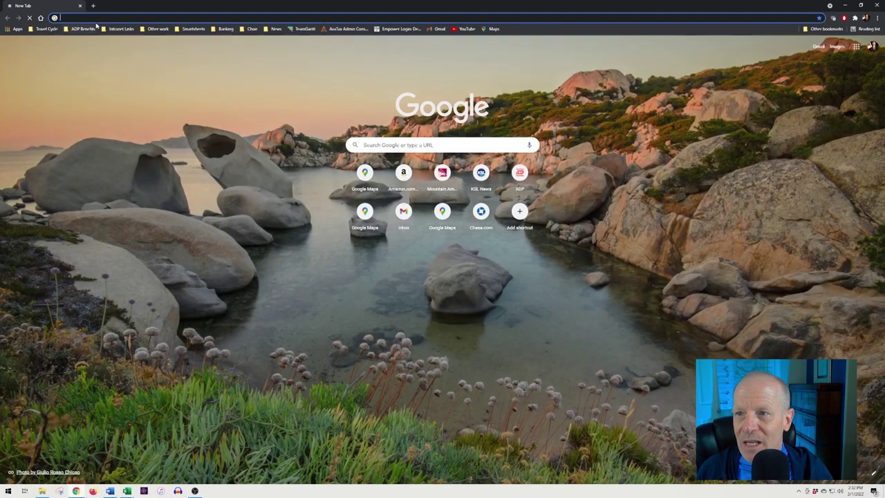
{"action": "left_click", "coordinate": [47, 30]}
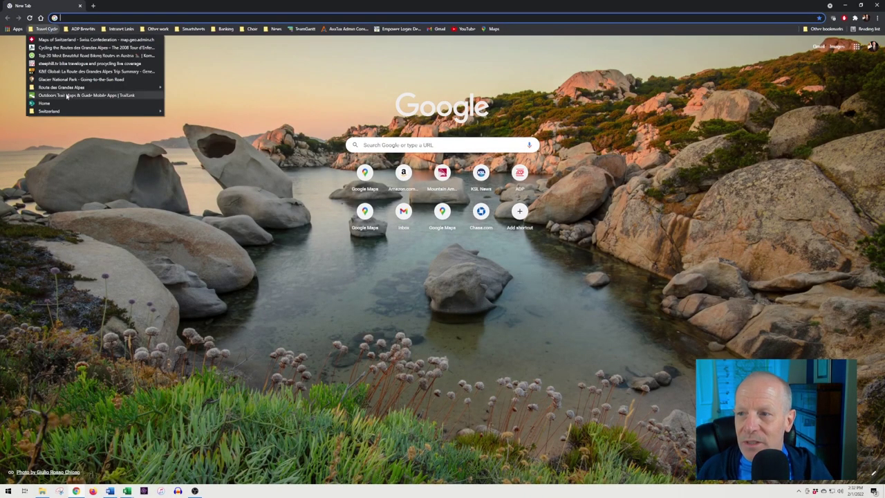
{"action": "mouse_move", "coordinate": [96, 114]}
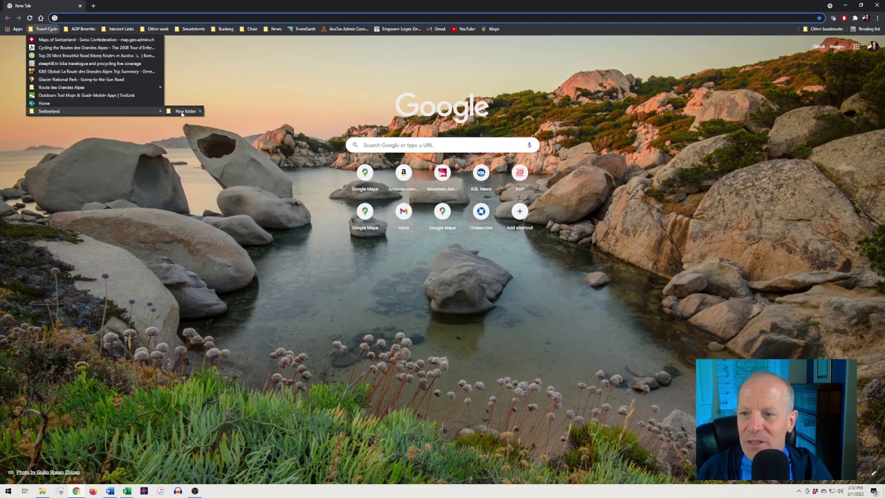
{"action": "mouse_move", "coordinate": [197, 113]}
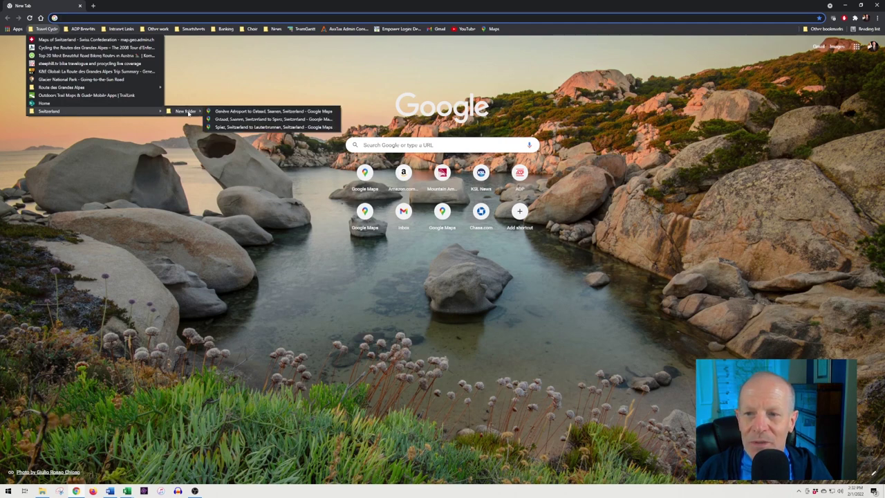
{"action": "right_click", "coordinate": [189, 112]}
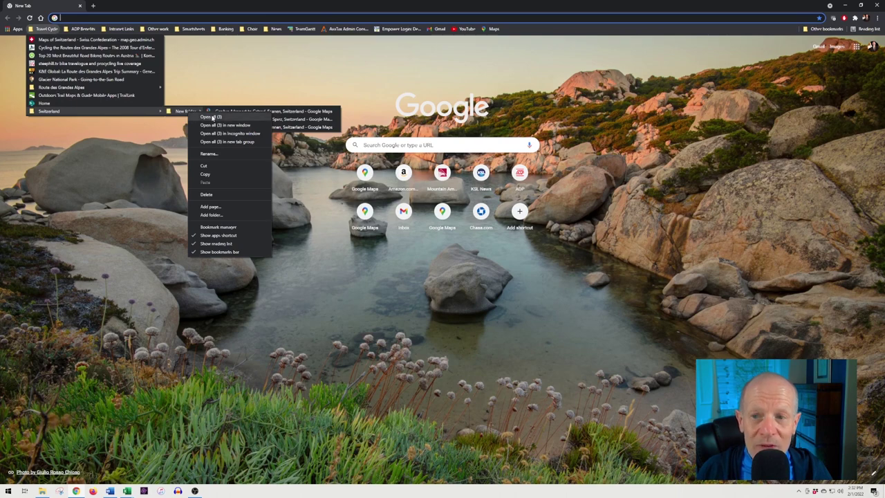
{"action": "left_click", "coordinate": [212, 116]}
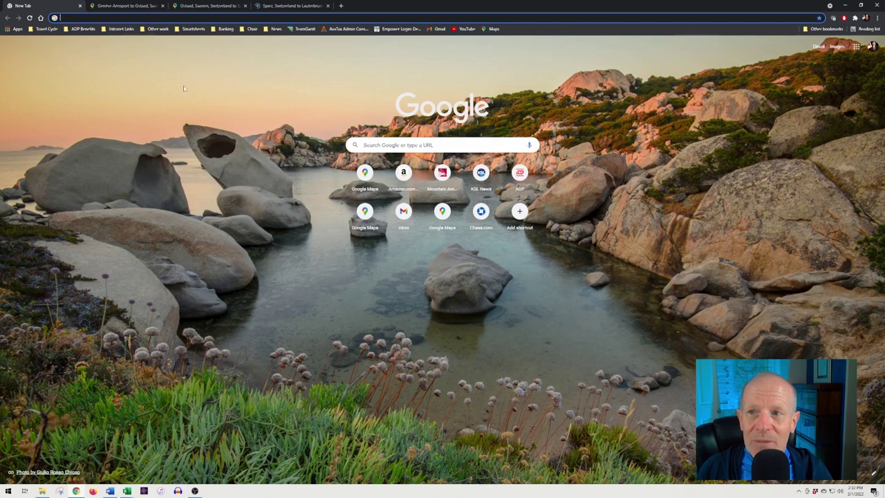
- Check the reopened Geneva airport to Gstaad, Gstaad to Spiez and Spiez to Lauterbrunnen routes one after another
{"action": "left_click", "coordinate": [113, 6]}
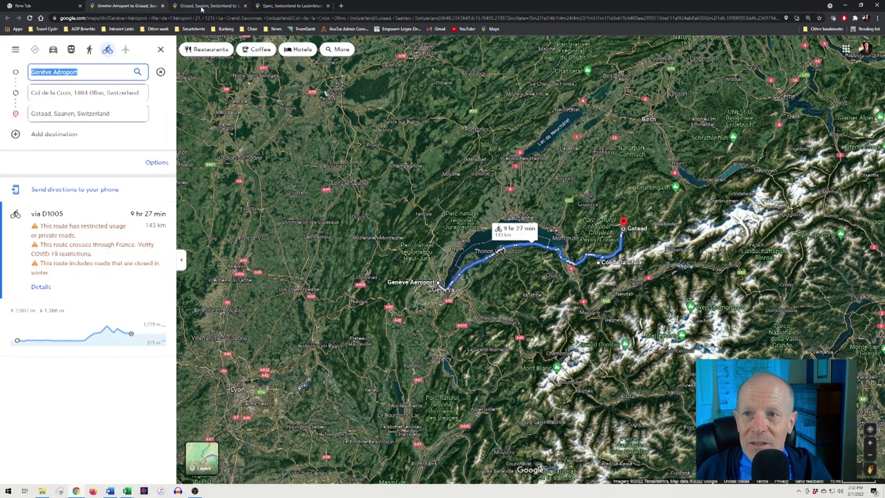
{"action": "left_click", "coordinate": [201, 7]}
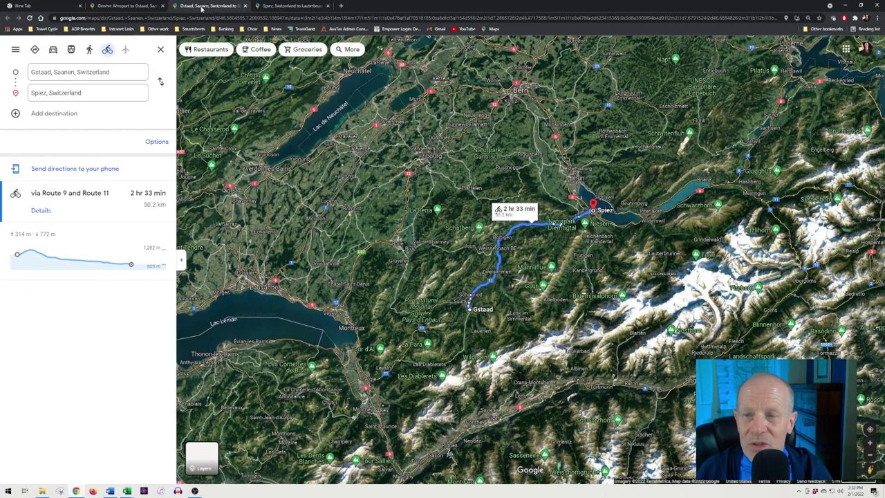
{"action": "left_click", "coordinate": [279, 7]}
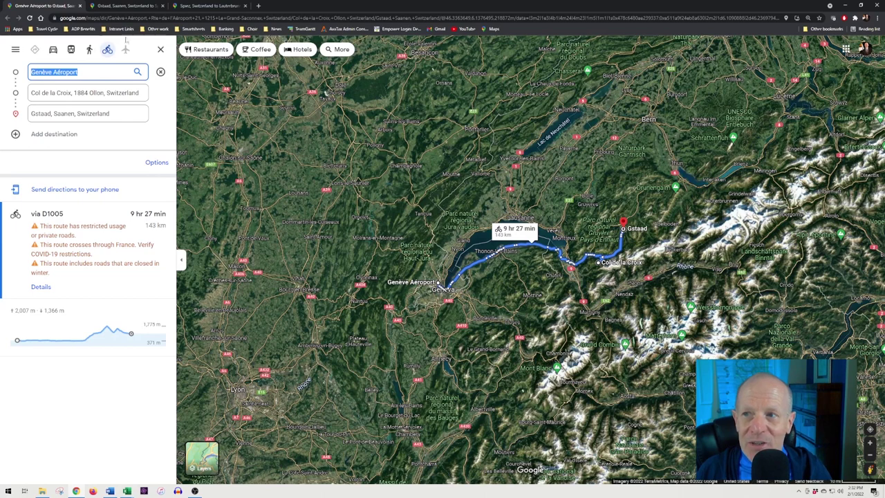
- Browse the saved route bookmarks in the 02.2 and 04.1 subfolders of Travel Cycle's Route des Grandes Alpes folder
{"action": "left_click", "coordinate": [39, 29]}
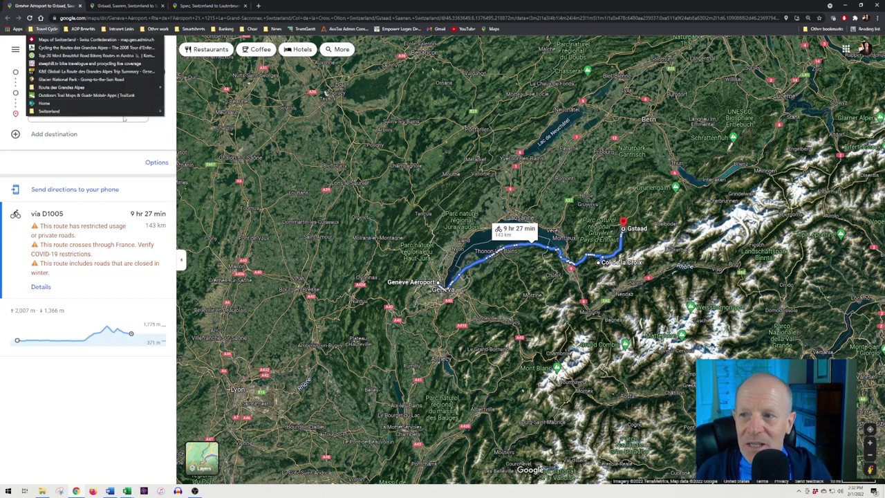
{"action": "mouse_move", "coordinate": [146, 88]}
{"action": "mouse_move", "coordinate": [182, 88]}
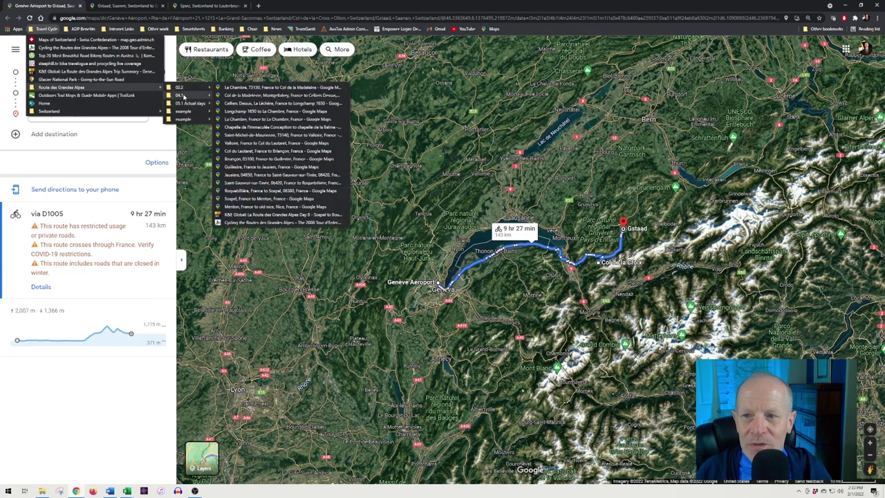
- In a new browser window, open all bookmarks of Route des Grandes Alpes' 05.1 Actual days folder and view the Flumet to Bourg-Saint-Maurice route
{"action": "key", "text": "ctrl+n"}
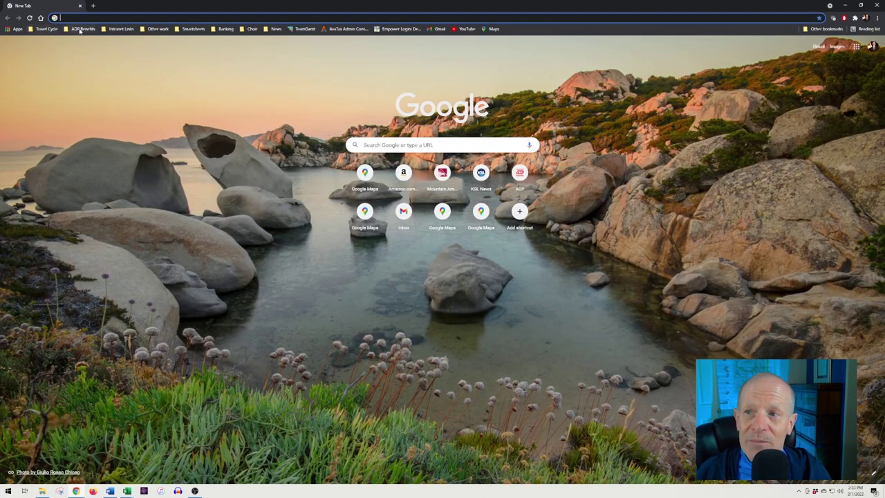
{"action": "left_click", "coordinate": [119, 28]}
{"action": "mouse_move", "coordinate": [46, 29]}
{"action": "mouse_move", "coordinate": [96, 87]}
{"action": "right_click", "coordinate": [194, 104]}
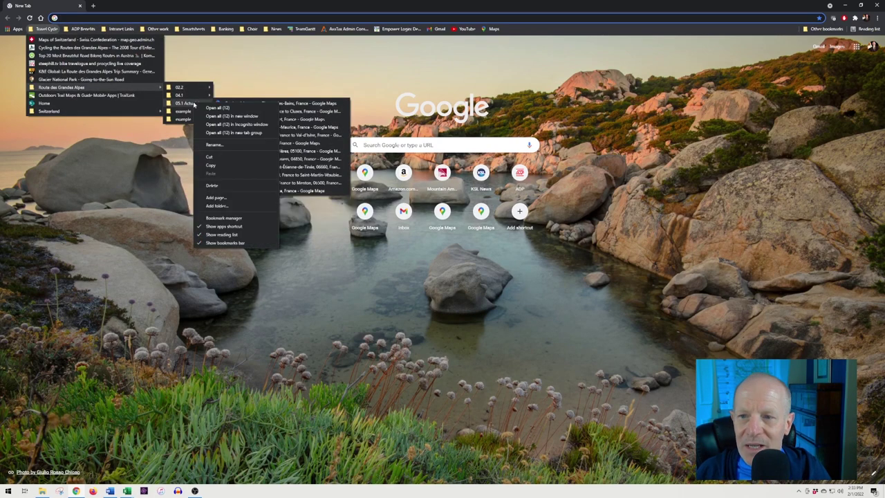
{"action": "left_click", "coordinate": [218, 108]}
{"action": "left_click", "coordinate": [235, 5]}
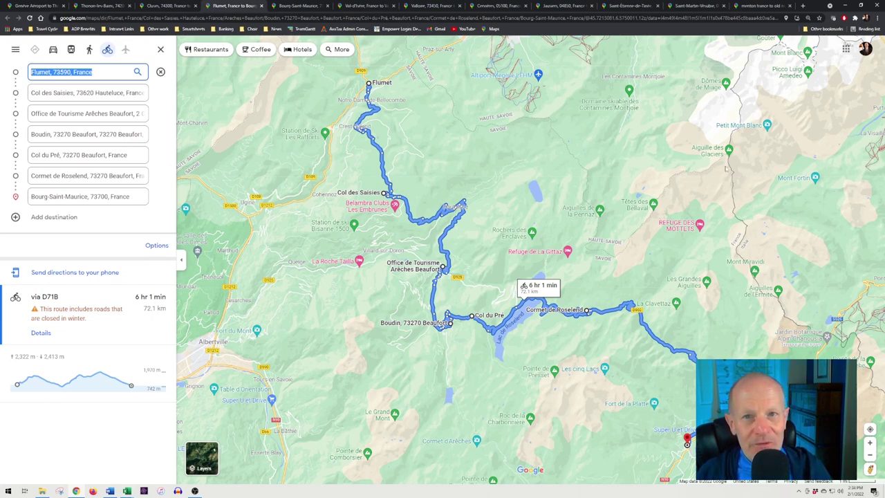
- Rename the New folder inside Travel Cycle's Switzerland bookmark folder as Version 1.0 and look at it in the bookmark list
{"action": "left_click", "coordinate": [38, 29]}
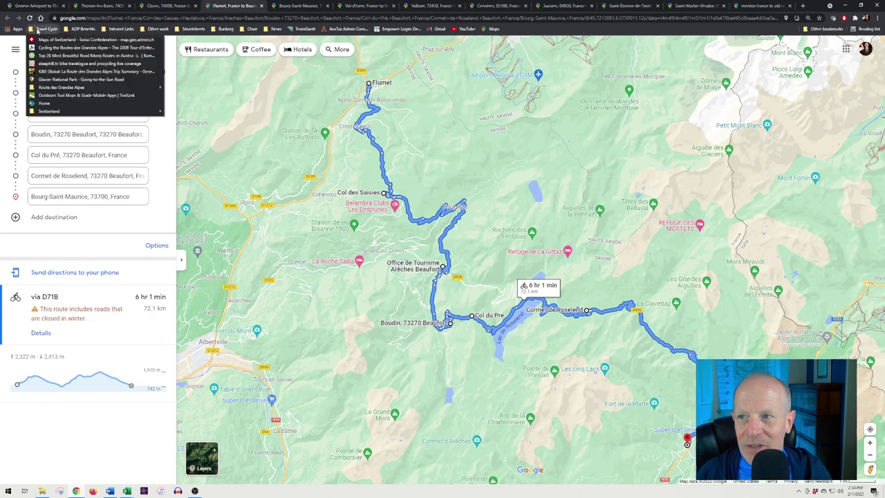
{"action": "mouse_move", "coordinate": [103, 111]}
{"action": "mouse_move", "coordinate": [187, 112]}
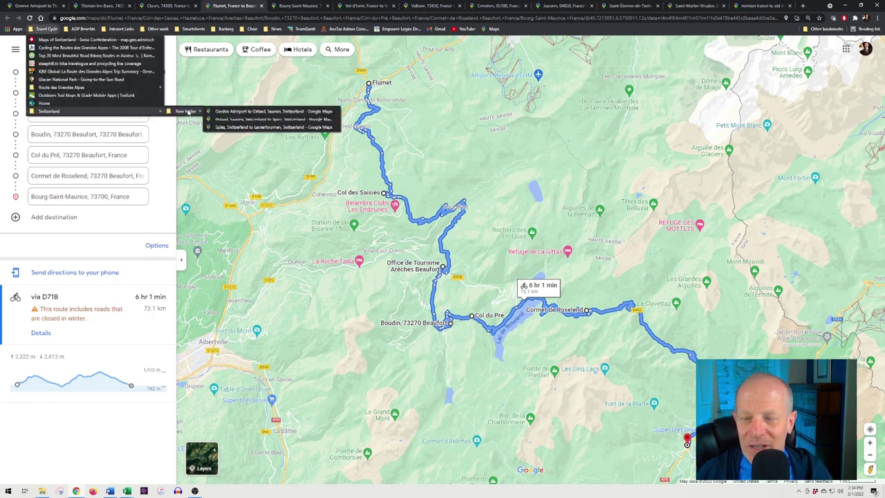
{"action": "right_click", "coordinate": [187, 112]}
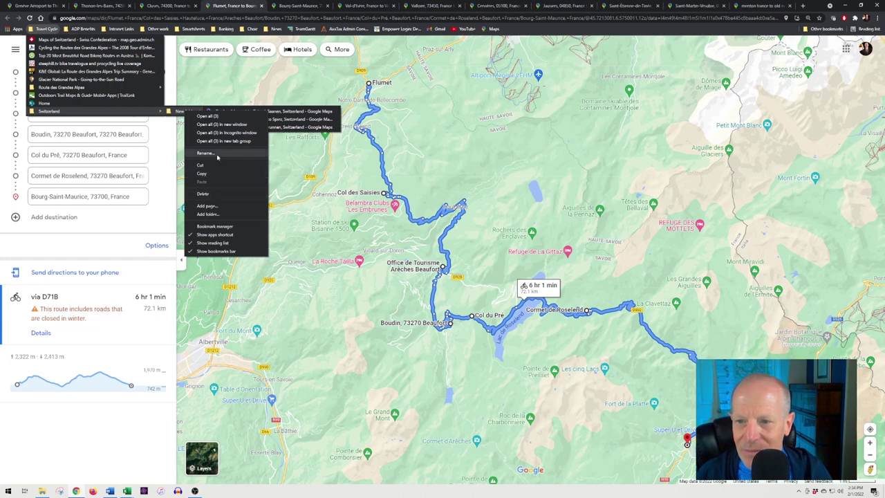
{"action": "left_click", "coordinate": [207, 153]}
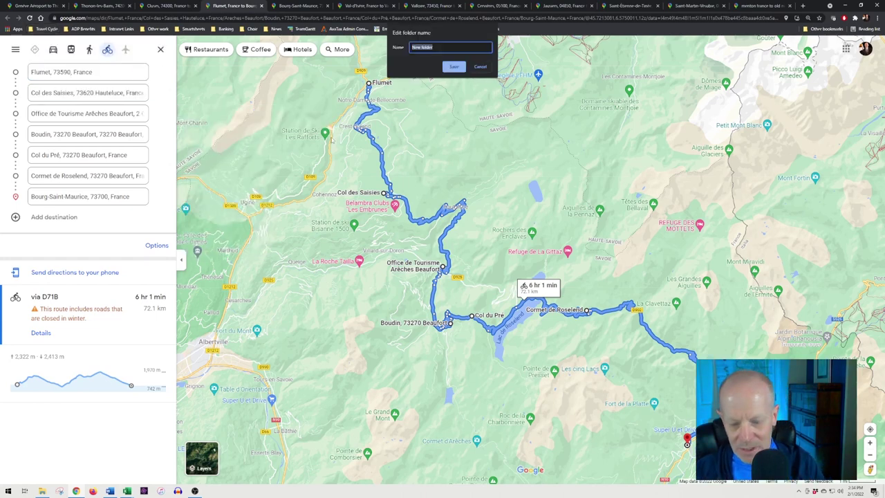
{"action": "type", "text": "Version 1.0"}
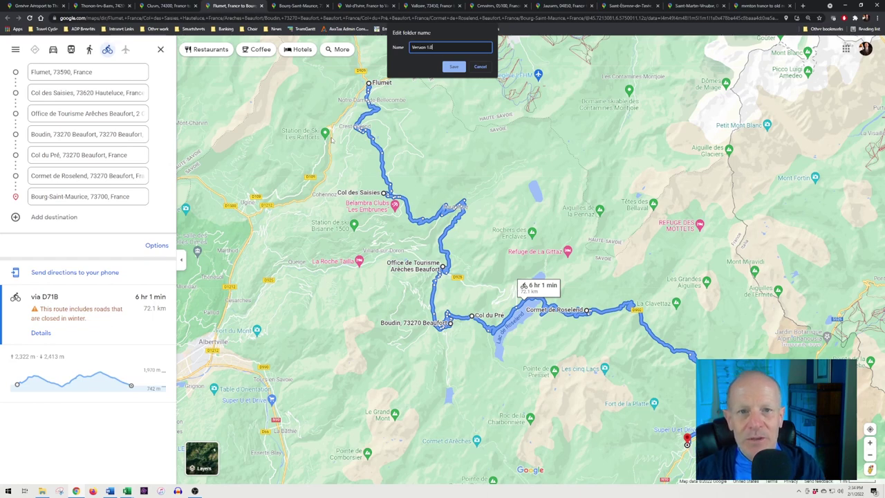
{"action": "key", "text": "Return"}
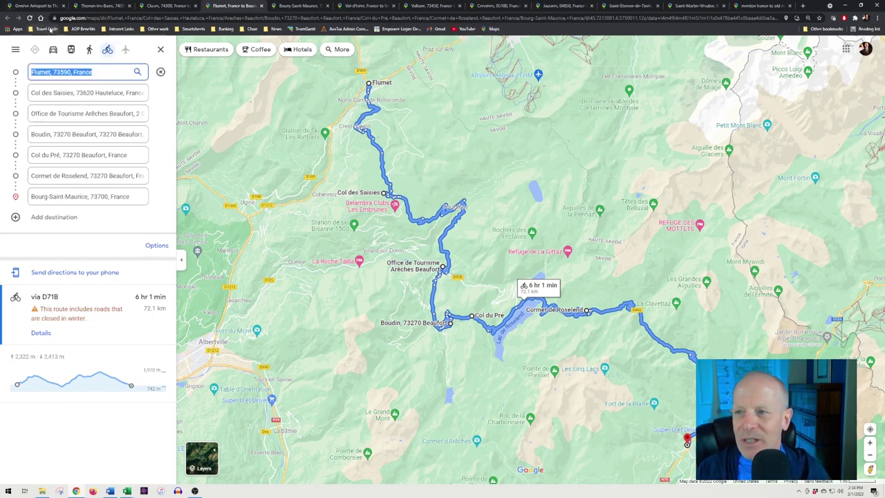
{"action": "left_click", "coordinate": [61, 29]}
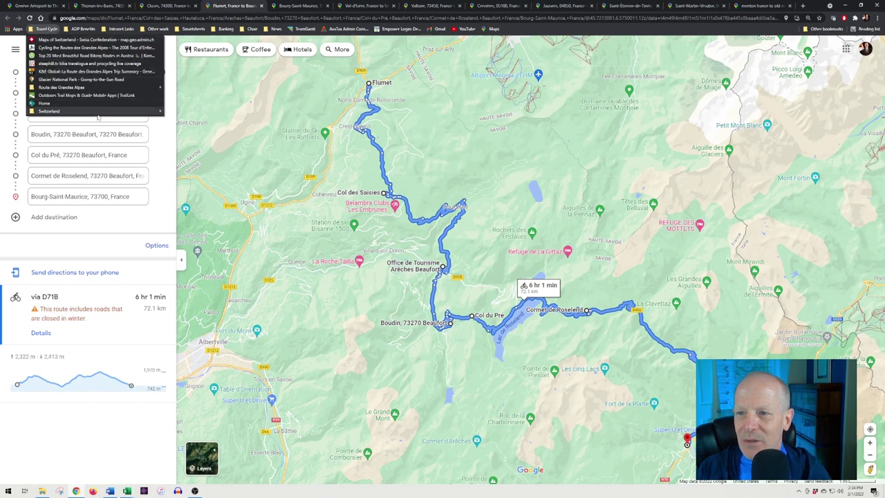
{"action": "mouse_move", "coordinate": [83, 111]}
{"action": "mouse_move", "coordinate": [187, 112]}
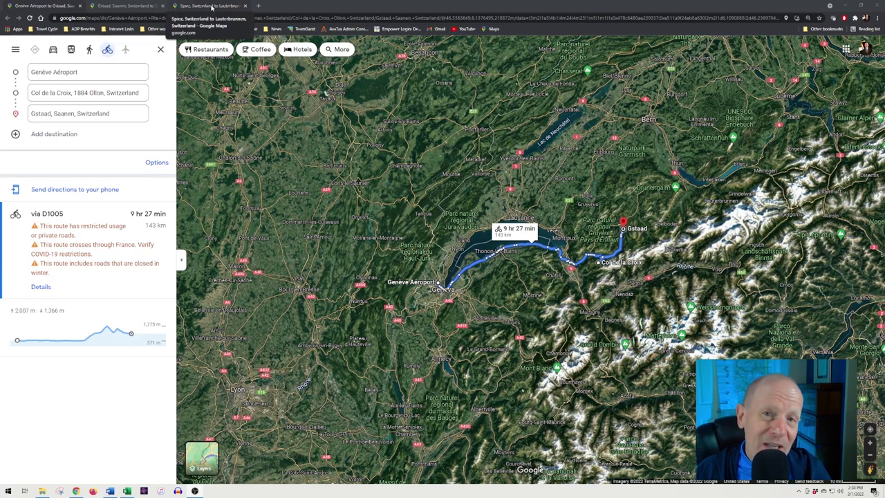
- Add Leissigen as an intermediate stop between Spiez and Lauterbrunnen in the last cycling segment
{"action": "left_click", "coordinate": [212, 7]}
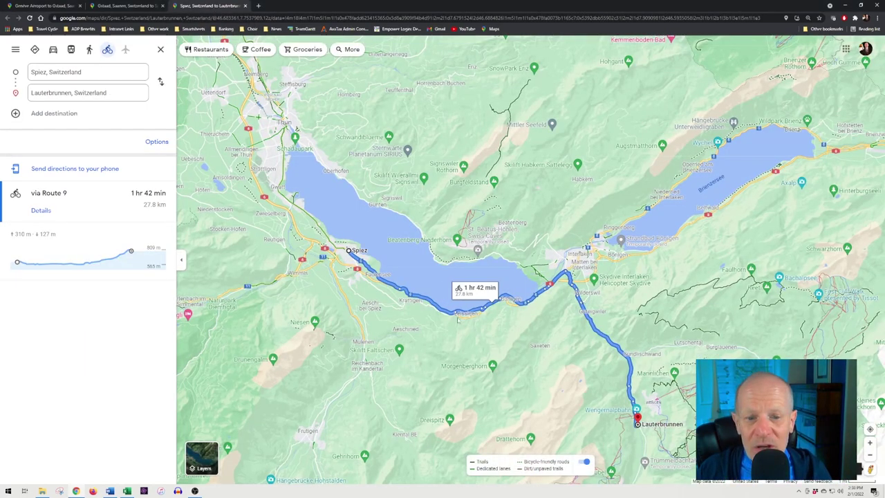
{"action": "left_click", "coordinate": [15, 114]}
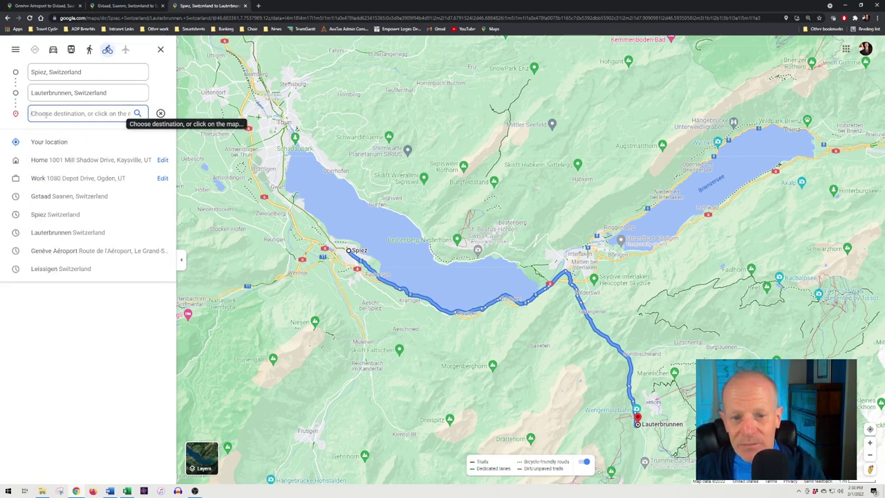
{"action": "type", "text": "leiss"}
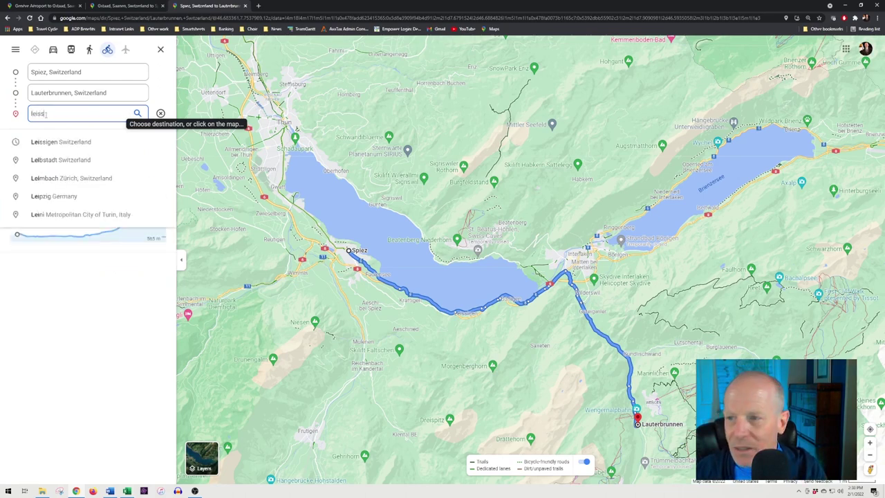
{"action": "left_click", "coordinate": [46, 141]}
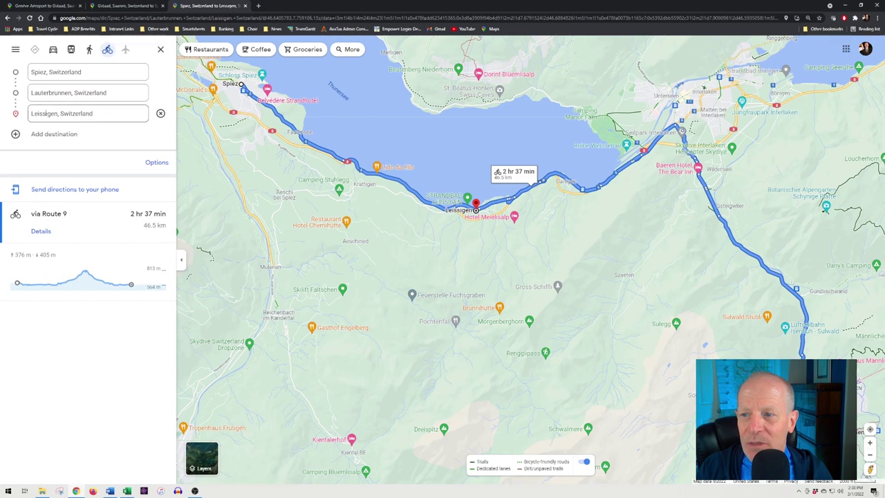
{"action": "left_click_drag", "start_coordinate": [16, 114], "coordinate": [16, 93]}
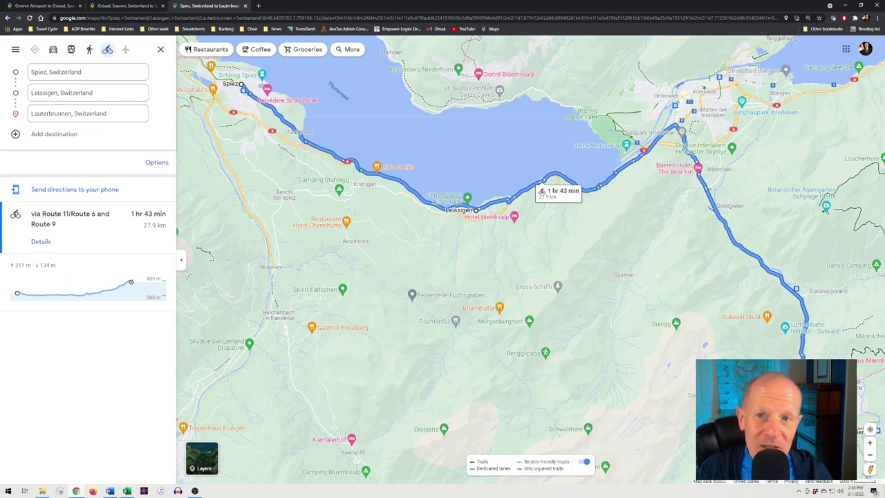
- Bookmark all open route tabs in a folder named Version 1.1 inside the Switzerland folder
{"action": "right_click", "coordinate": [316, 8]}
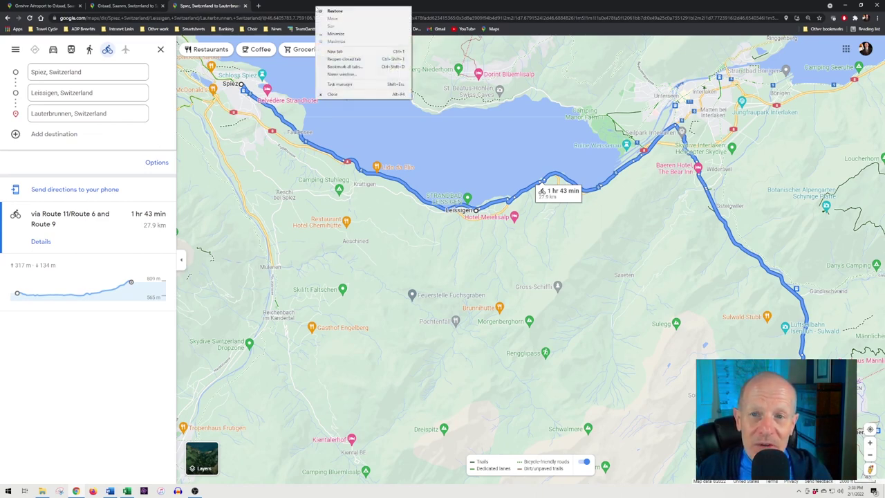
{"action": "left_click", "coordinate": [340, 66]}
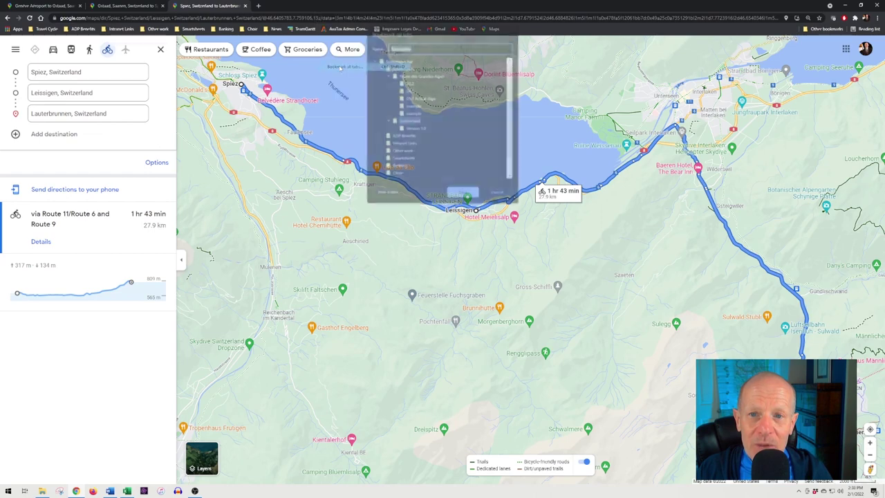
{"action": "left_click", "coordinate": [410, 122]}
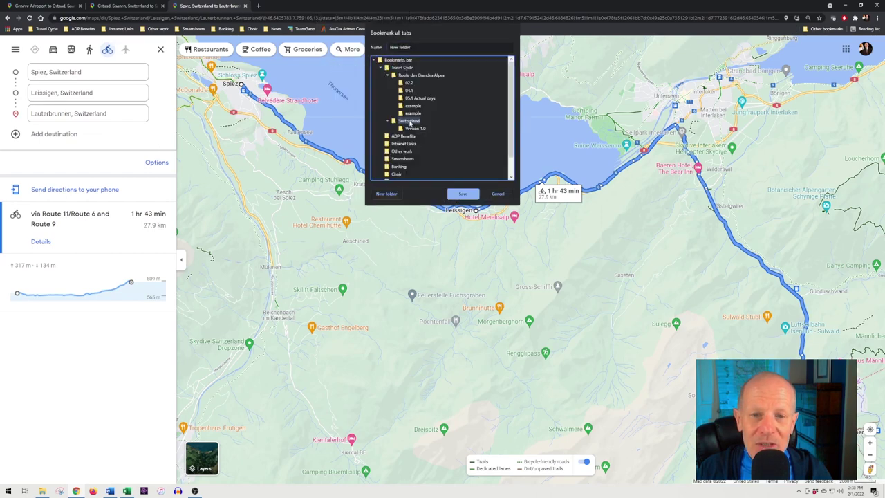
{"action": "key", "text": "shift+Tab"}
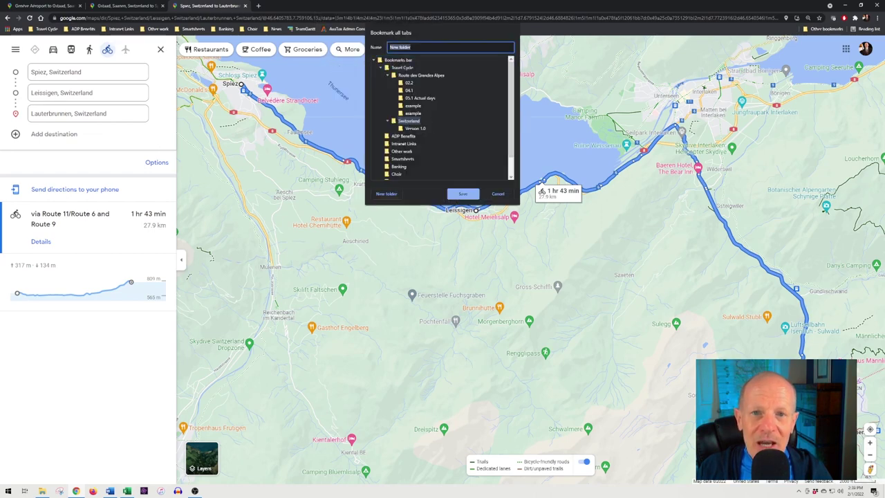
{"action": "type", "text": "Version 1.1"}
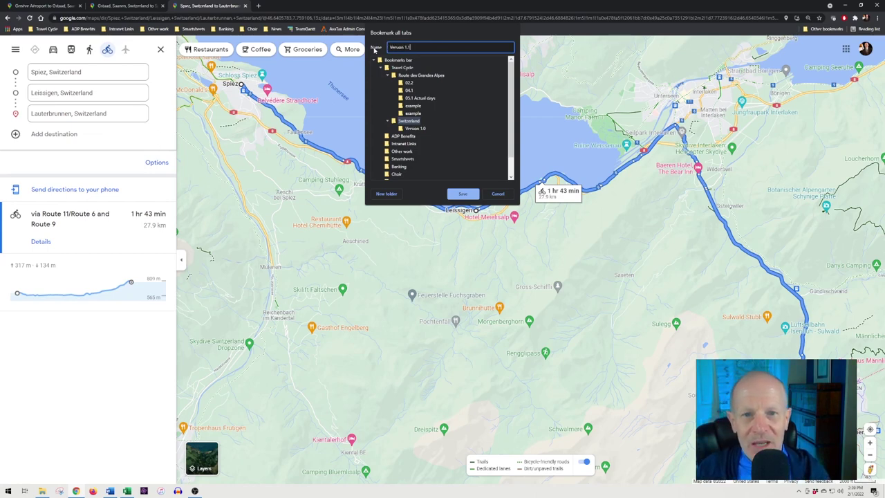
{"action": "left_click", "coordinate": [462, 194]}
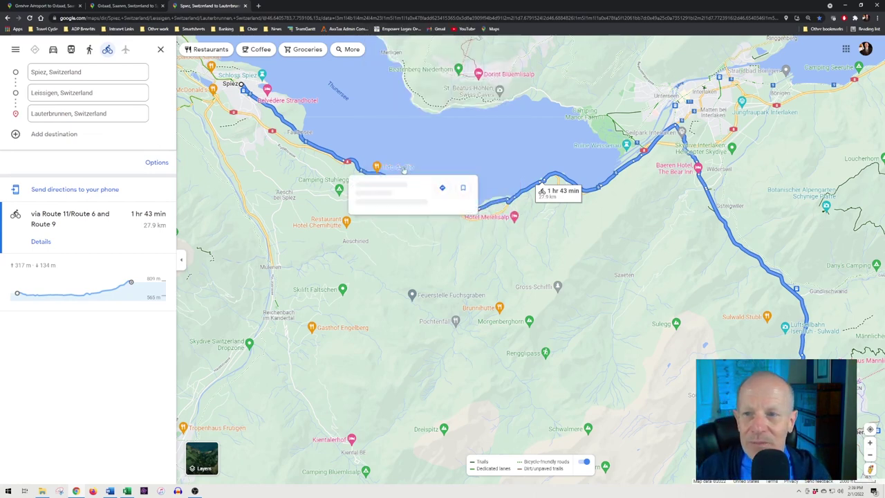
- Close the browser, reopen Chrome, open all bookmarks in Switzerland's Version 1.1 folder and view the Spiez to Lauterbrunnen route
{"action": "left_click", "coordinate": [877, 6]}
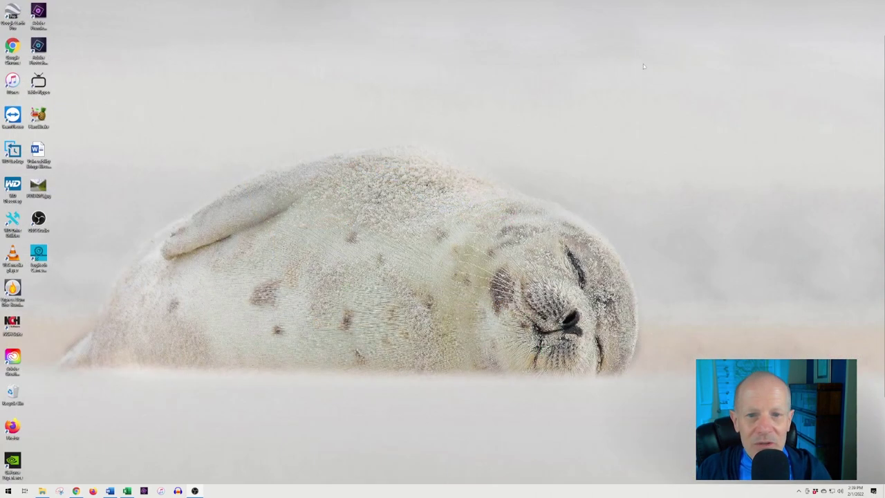
{"action": "left_click", "coordinate": [76, 490]}
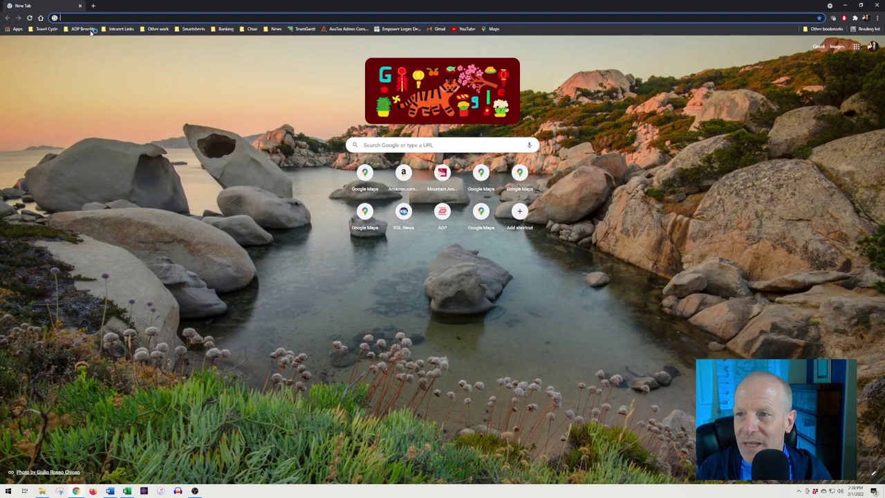
{"action": "left_click", "coordinate": [47, 28]}
{"action": "mouse_move", "coordinate": [139, 111]}
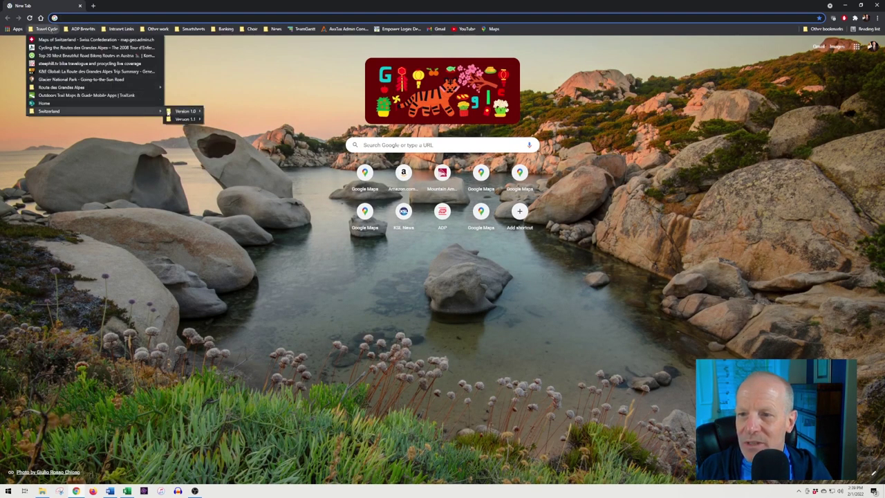
{"action": "mouse_move", "coordinate": [185, 119]}
{"action": "right_click", "coordinate": [185, 121]}
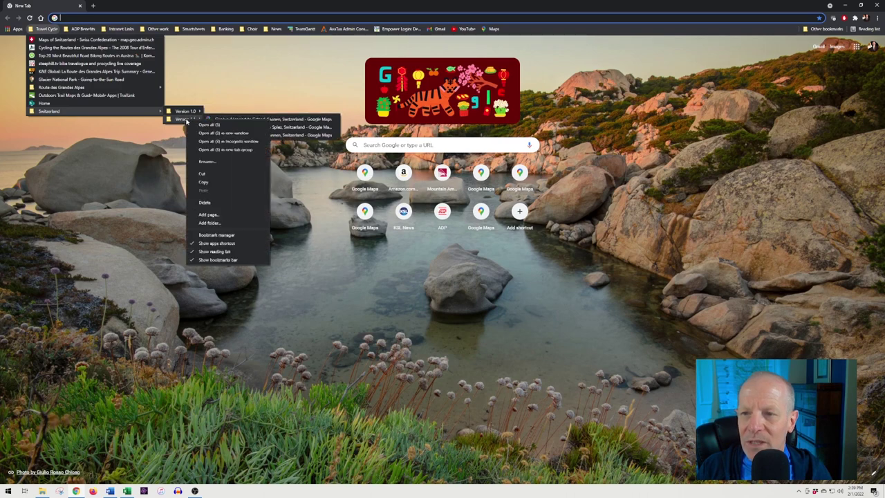
{"action": "left_click", "coordinate": [209, 124]}
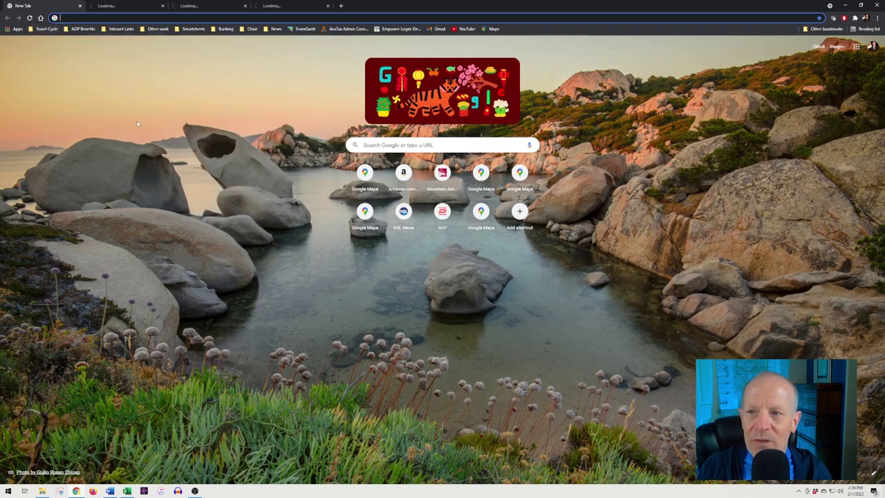
{"action": "left_click", "coordinate": [297, 6]}
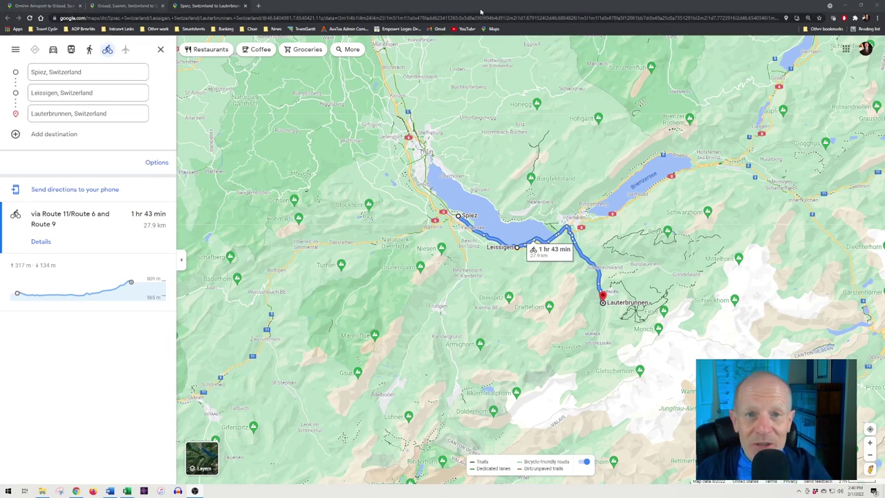
- Review the Geneva airport to Gstaad, Gstaad to Spiez and Spiez to Lauterbrunnen routes one after another
{"action": "left_click", "coordinate": [52, 6]}
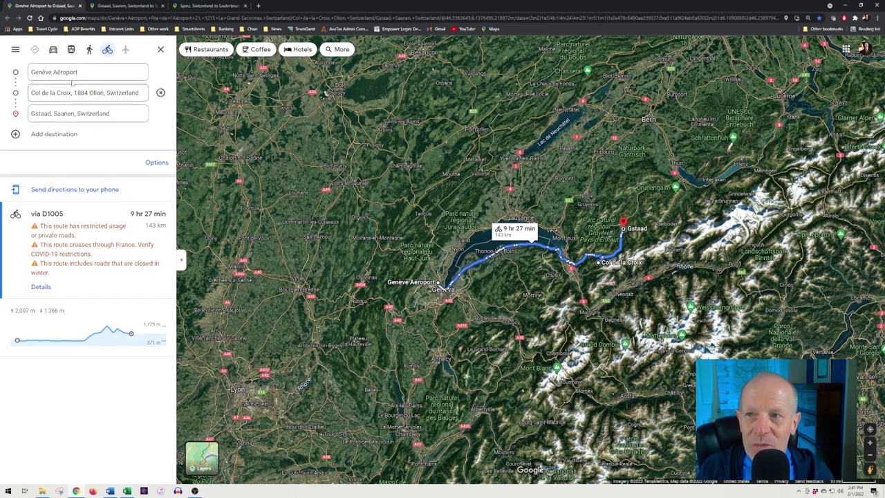
{"action": "left_click", "coordinate": [125, 6]}
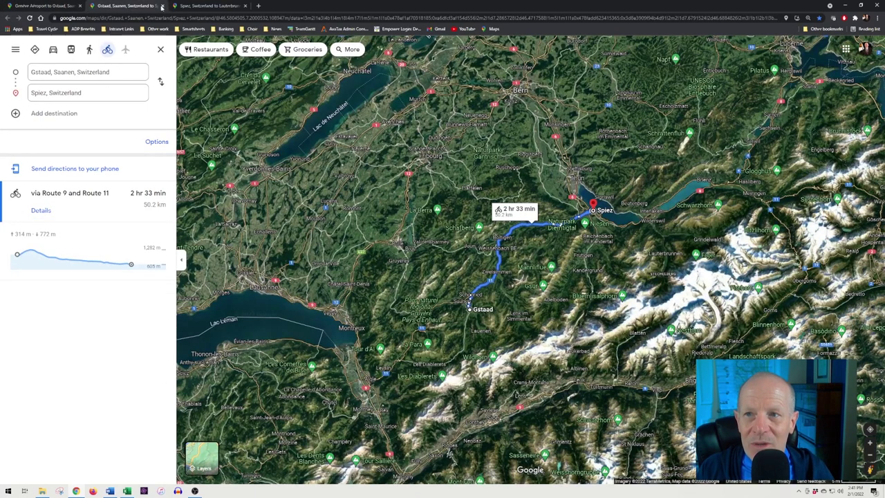
{"action": "left_click", "coordinate": [198, 6]}
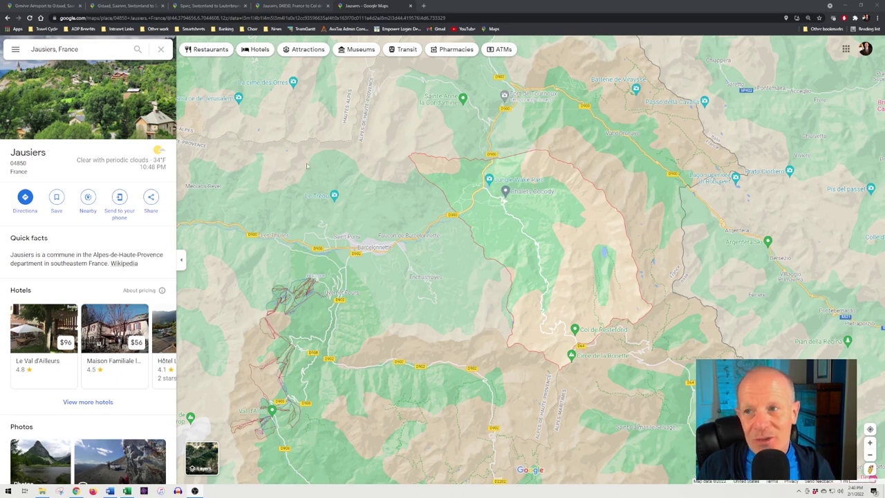
- Extend the Jausiers search to "Jausiers, France to cima de la bonnette" and choose the suggested Cime de la Bonette
{"action": "left_click", "coordinate": [93, 50]}
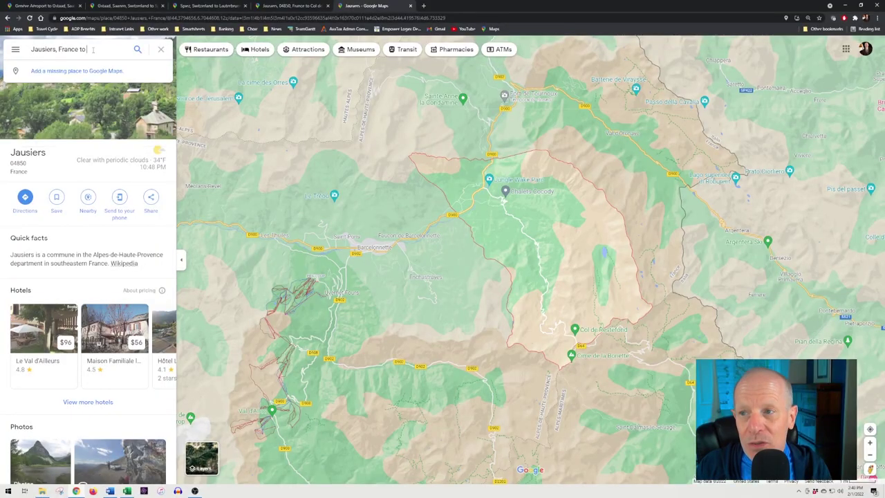
{"action": "type", "text": "cima"}
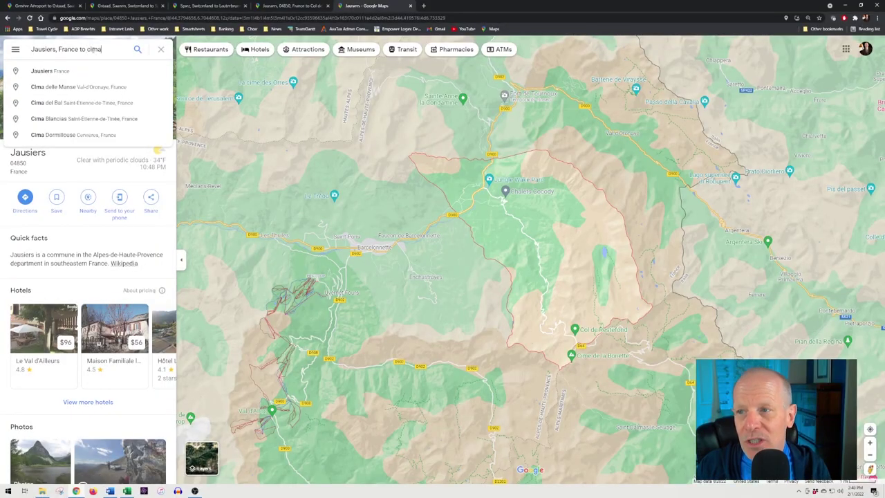
{"action": "type", "text": " de la bonnette"}
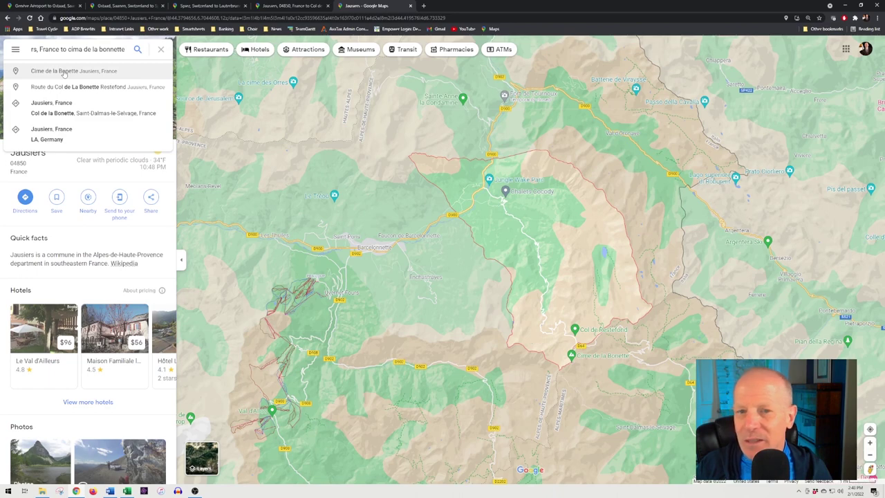
{"action": "left_click", "coordinate": [64, 72]}
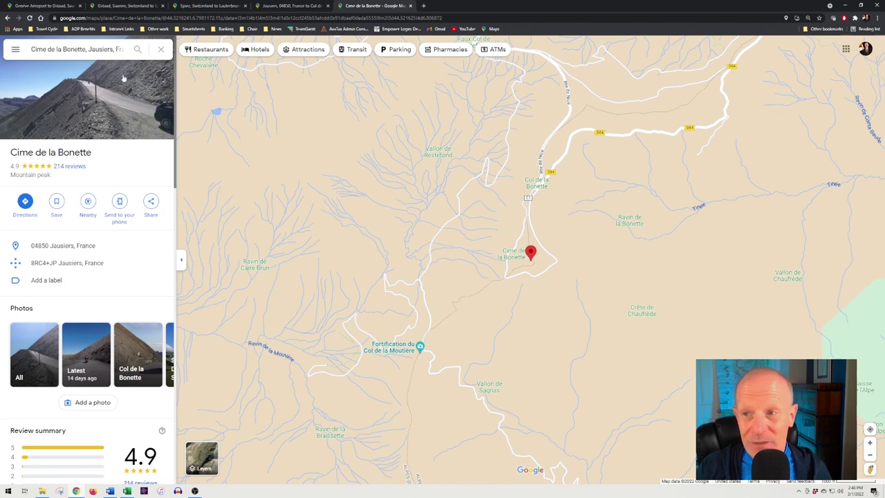
- Put "jausiers to" before Cime de la Bonette in the search and get directions between the two places
{"action": "left_click", "coordinate": [109, 48]}
{"action": "key", "text": "Home"}
{"action": "type", "text": "jau"}
{"action": "type", "text": "siers to"}
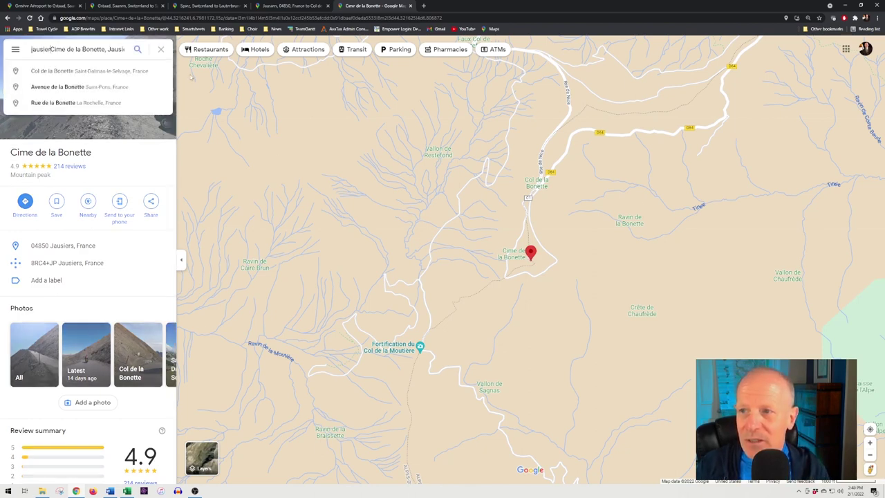
{"action": "key", "text": "Return"}
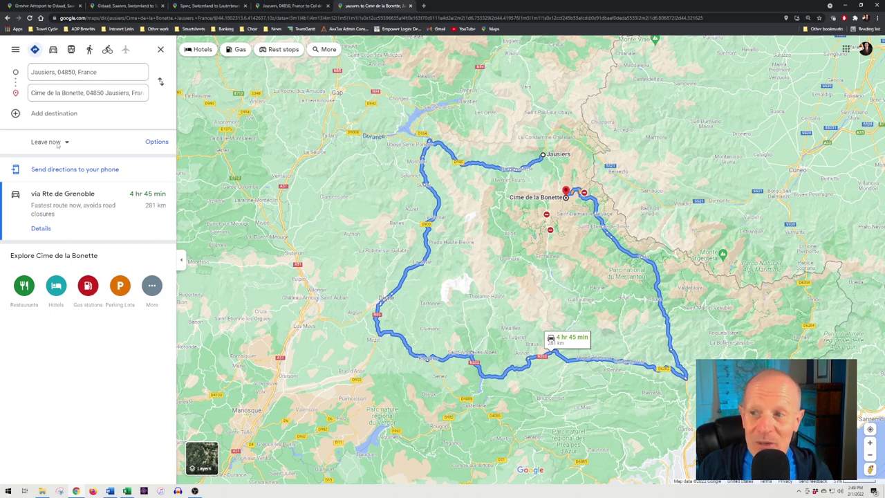
- Set the Jausiers to Cime de la Bonette directions to depart on 16 August 2022
{"action": "left_click", "coordinate": [58, 143]}
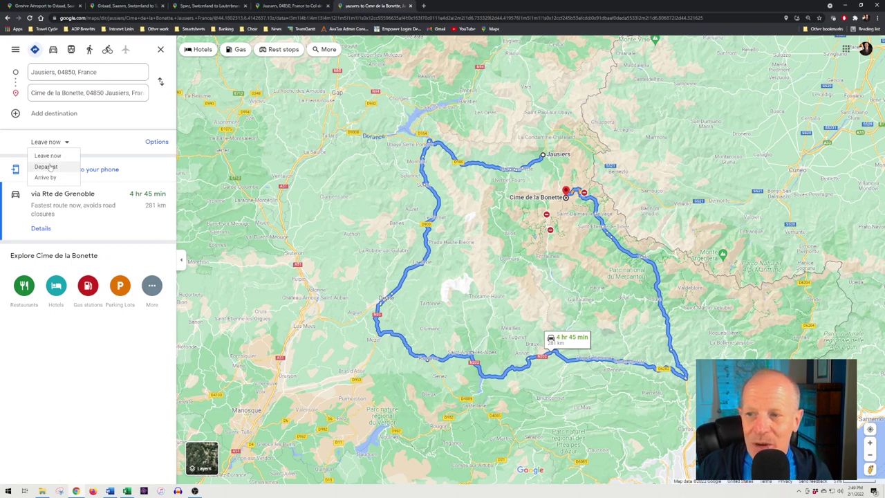
{"action": "left_click", "coordinate": [46, 167]}
{"action": "left_click", "coordinate": [119, 135]}
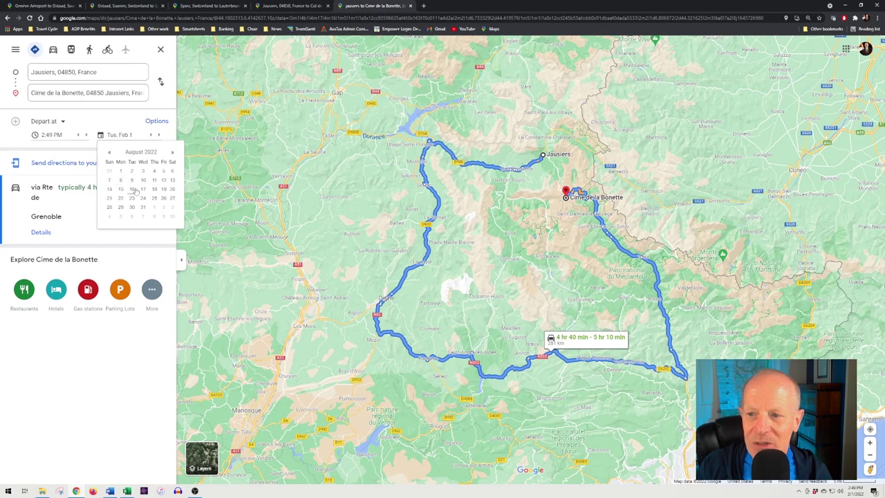
{"action": "left_click", "coordinate": [133, 189]}
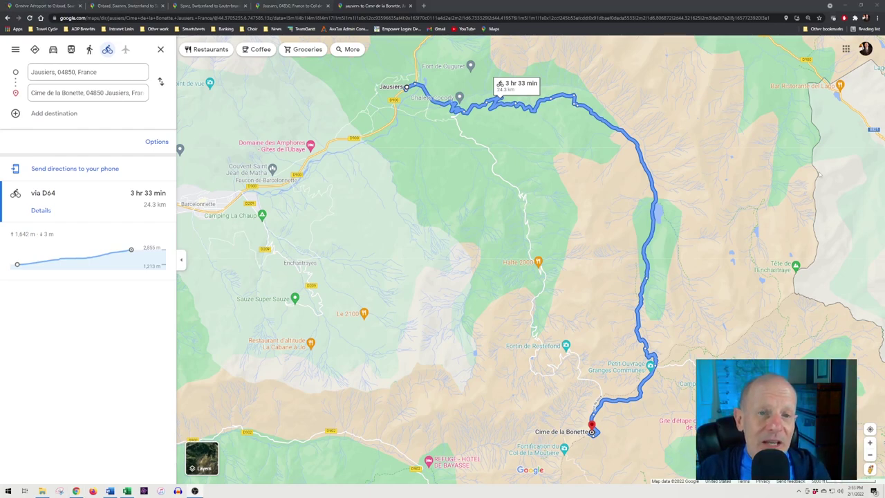
- Inspect the D64 road near Saint-Dalmas-le-Selvage in Street View, advance along it, and return to the map
{"action": "scroll", "coordinate": [460, 172], "scroll_direction": "down", "scroll_amount": 3}
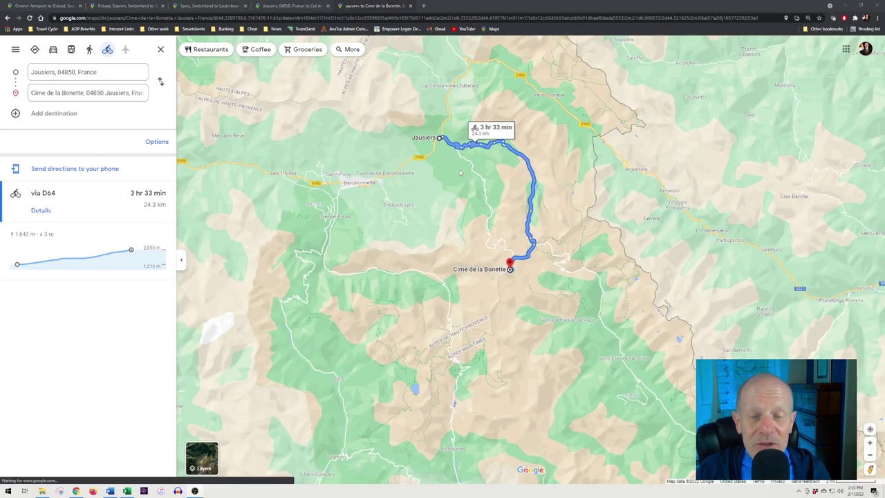
{"action": "scroll", "coordinate": [459, 173], "scroll_direction": "down", "scroll_amount": 1}
{"action": "scroll", "coordinate": [459, 172], "scroll_direction": "down", "scroll_amount": 1}
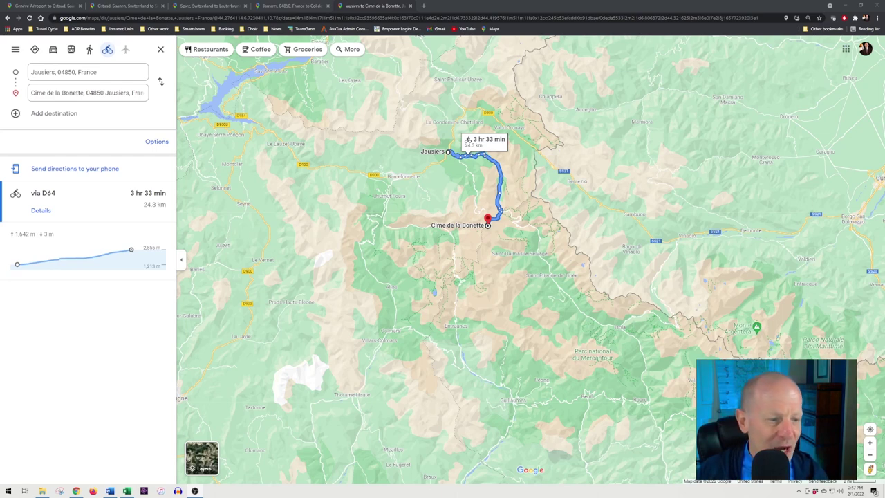
{"action": "left_click_drag", "start_coordinate": [869, 469], "coordinate": [527, 211]}
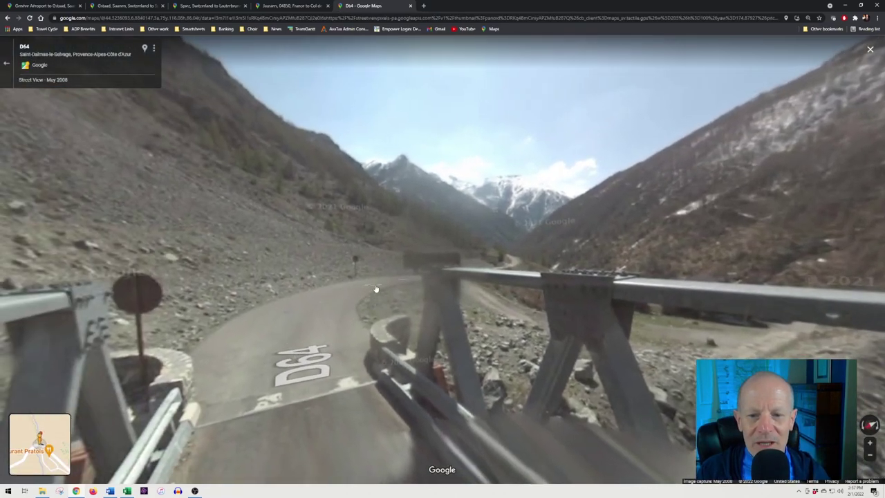
{"action": "left_click", "coordinate": [375, 290]}
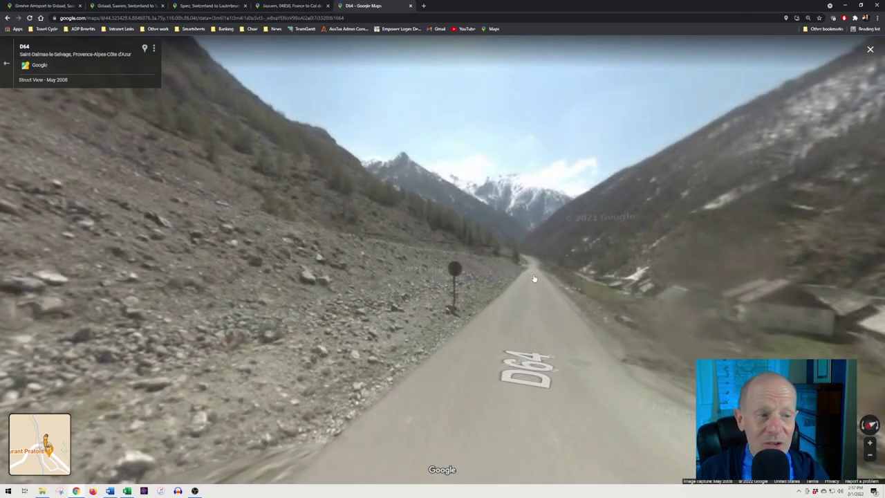
{"action": "key", "text": "Escape"}
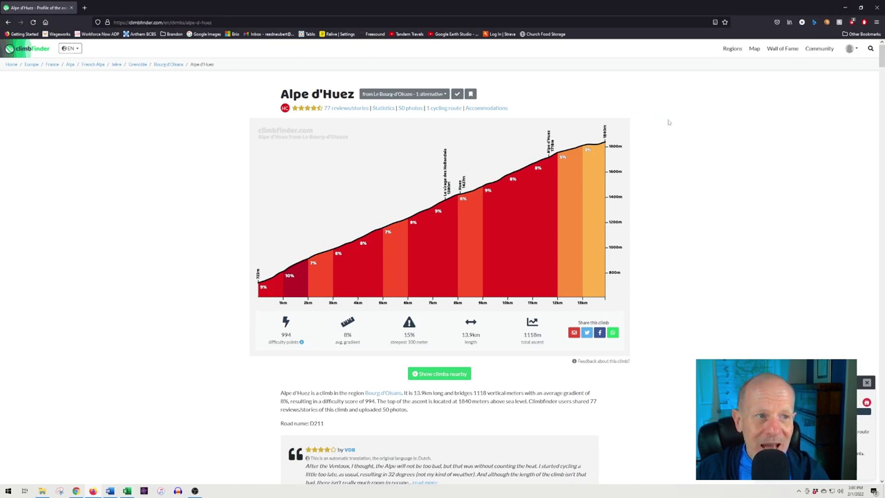
- Open Climbfinder's climb map, select the Chemin des Moutons climb and open its full profile page
{"action": "left_click", "coordinate": [754, 49]}
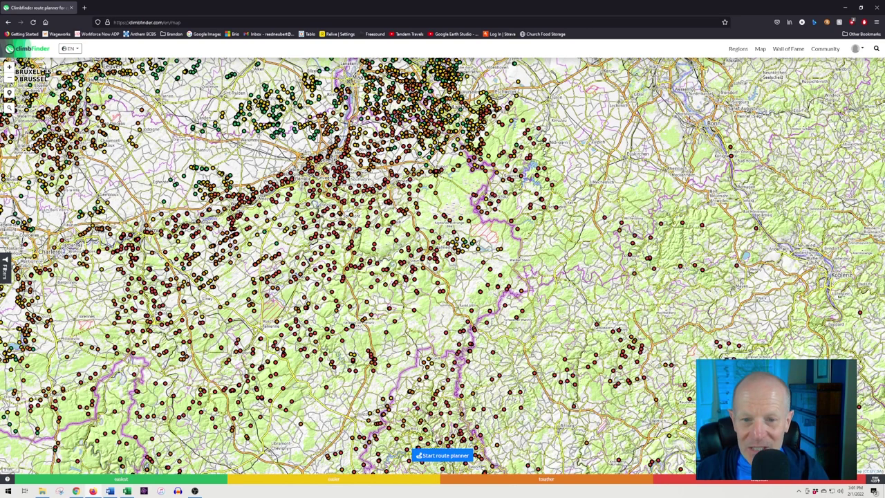
{"action": "mouse_move", "coordinate": [389, 213]}
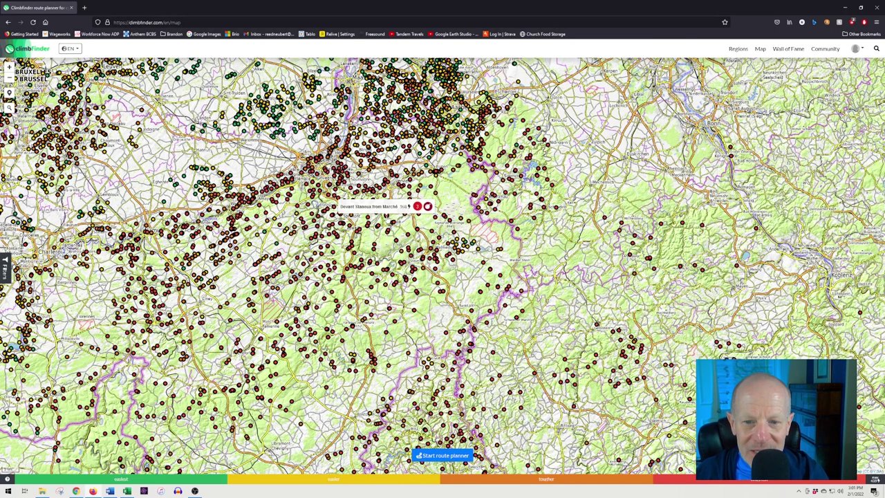
{"action": "mouse_move", "coordinate": [390, 230]}
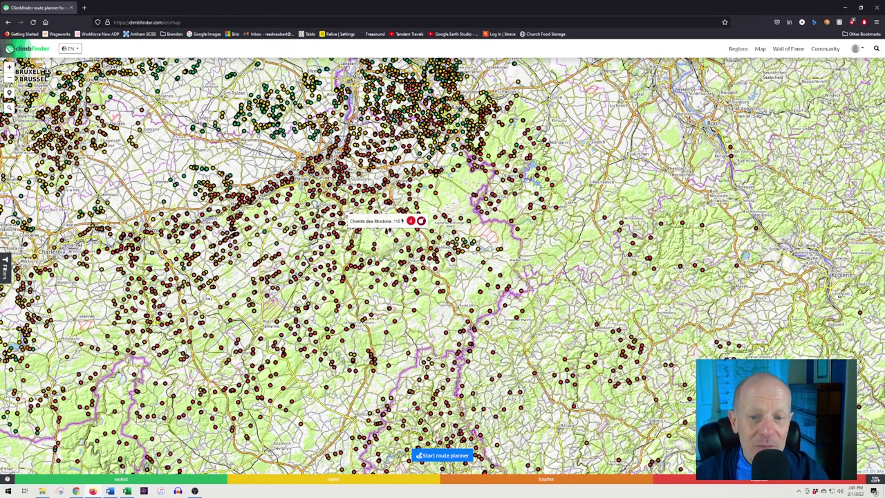
{"action": "left_click", "coordinate": [387, 231]}
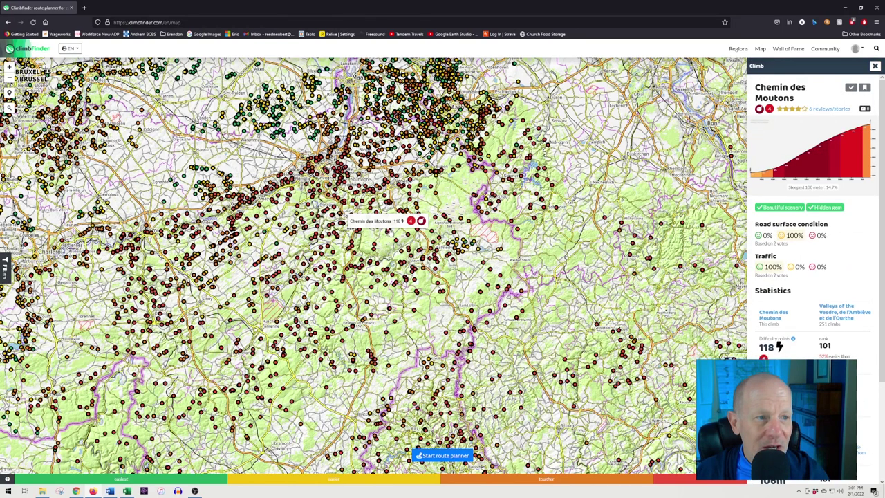
{"action": "left_click", "coordinate": [795, 166]}
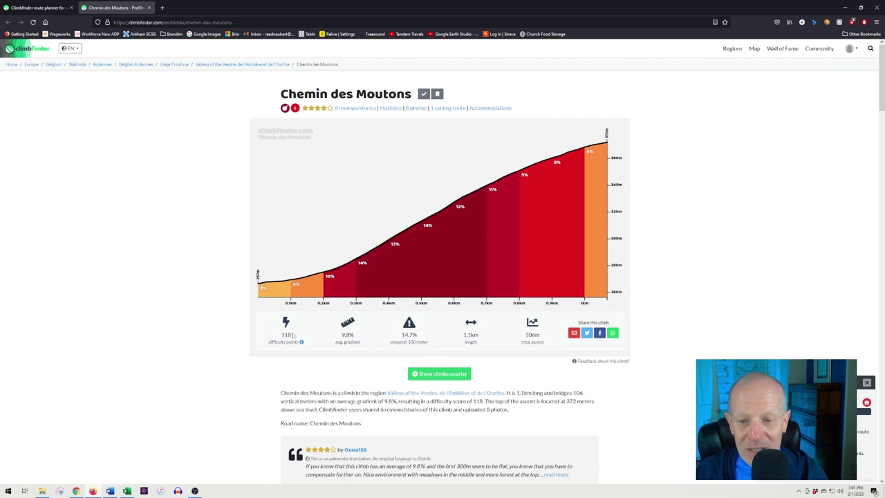
- Examine the Chemin des Moutons page's description, climb map and photos, and return to its elevation profile
{"action": "scroll", "coordinate": [204, 242], "scroll_direction": "down", "scroll_amount": 3}
{"action": "scroll", "coordinate": [203, 243], "scroll_direction": "down", "scroll_amount": 2}
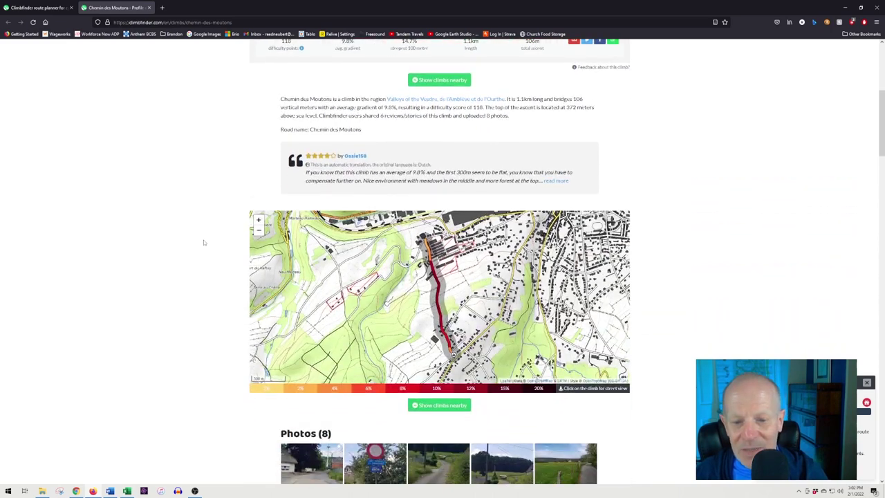
{"action": "scroll", "coordinate": [203, 243], "scroll_direction": "up", "scroll_amount": 5}
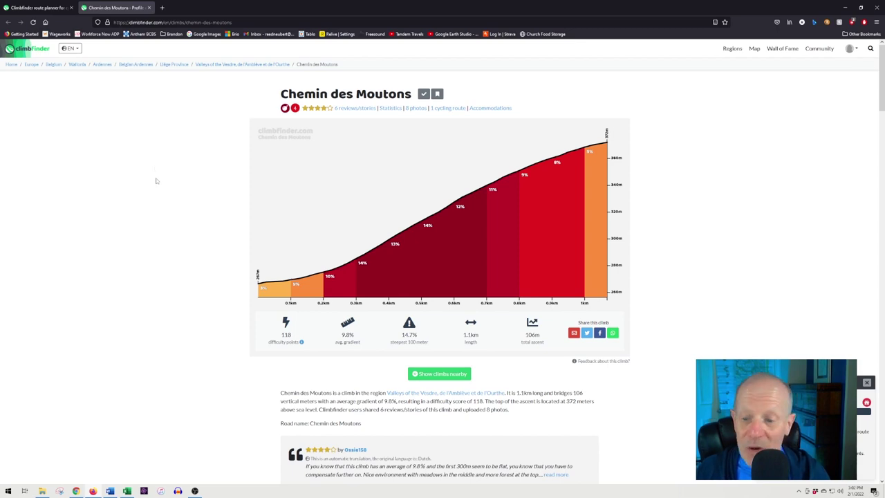
- Switch back to Chrome and view the Jausiers to Cime de la Bonette route, followed by the Geneva airport to Gstaad route
{"action": "key", "text": "alt+Tab"}
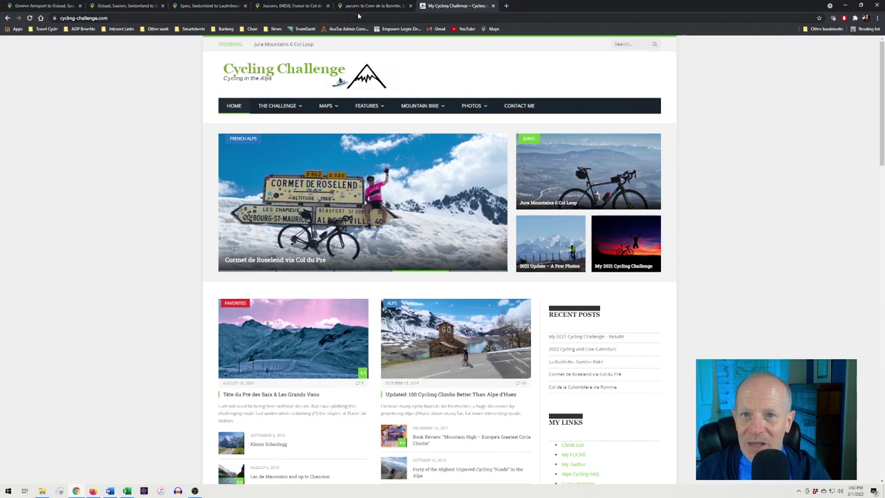
{"action": "left_click", "coordinate": [370, 6]}
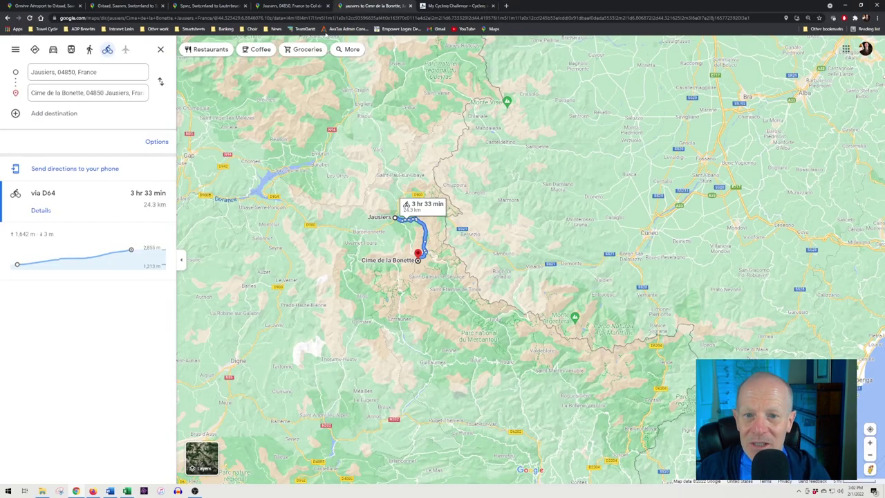
{"action": "key", "text": "ctrl+1"}
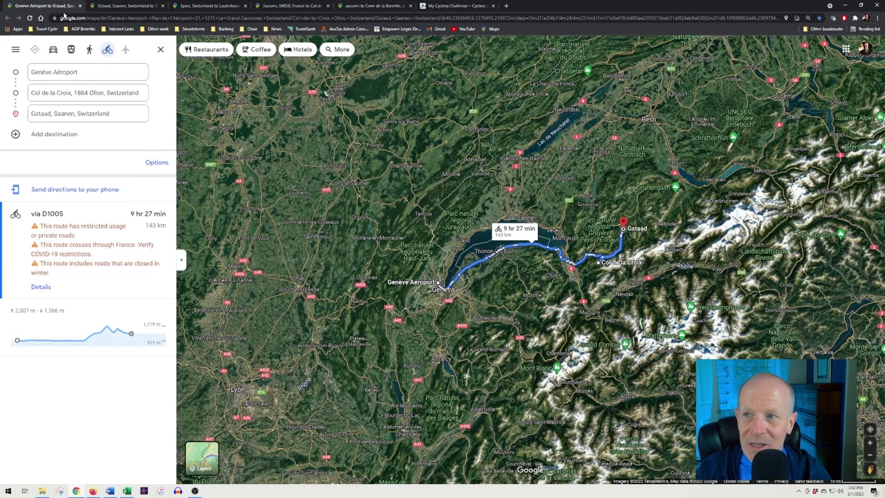
{"action": "mouse_move", "coordinate": [417, 252]}
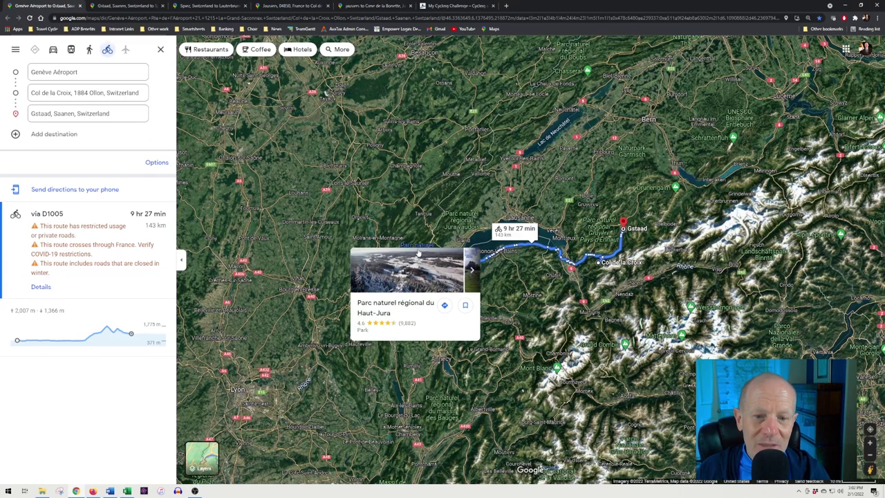